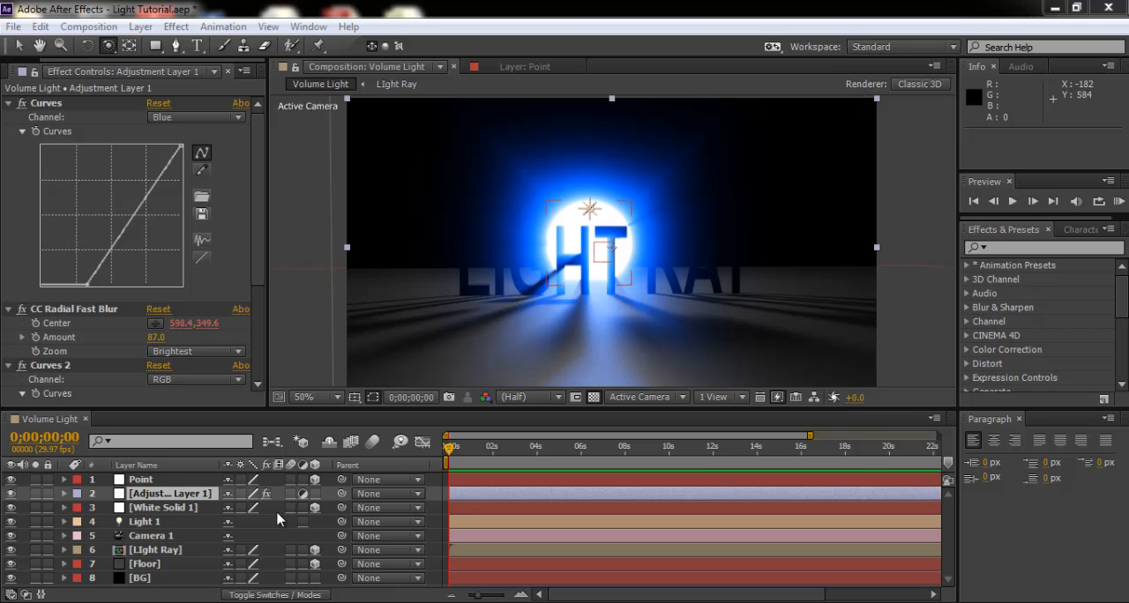
- Examine the Volume Light composition's layers one by one, from BG up to Point
click(143, 579)
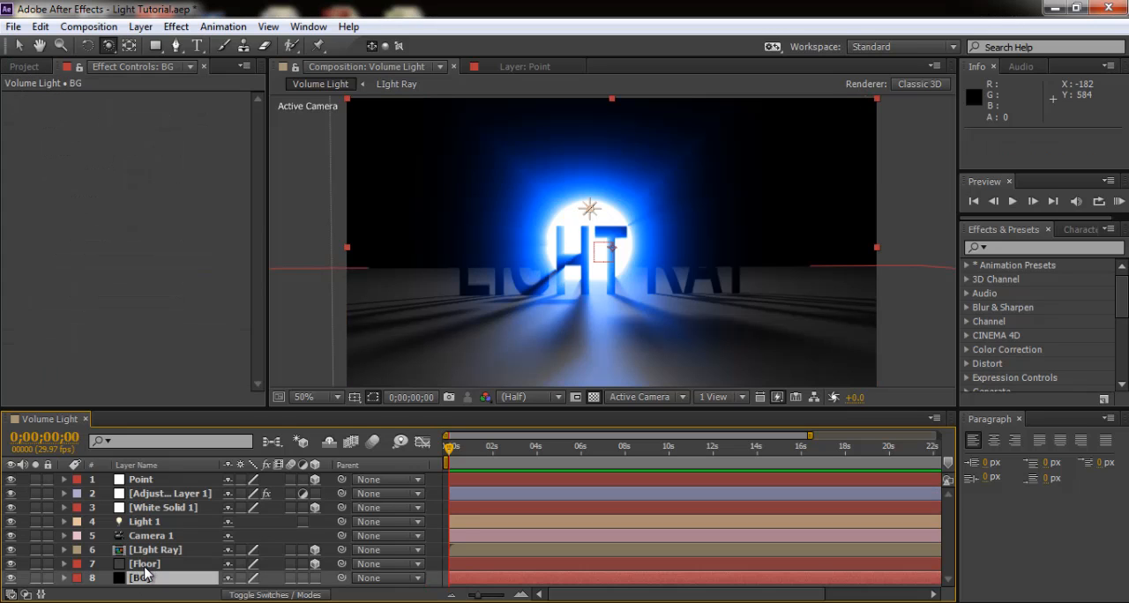
click(144, 565)
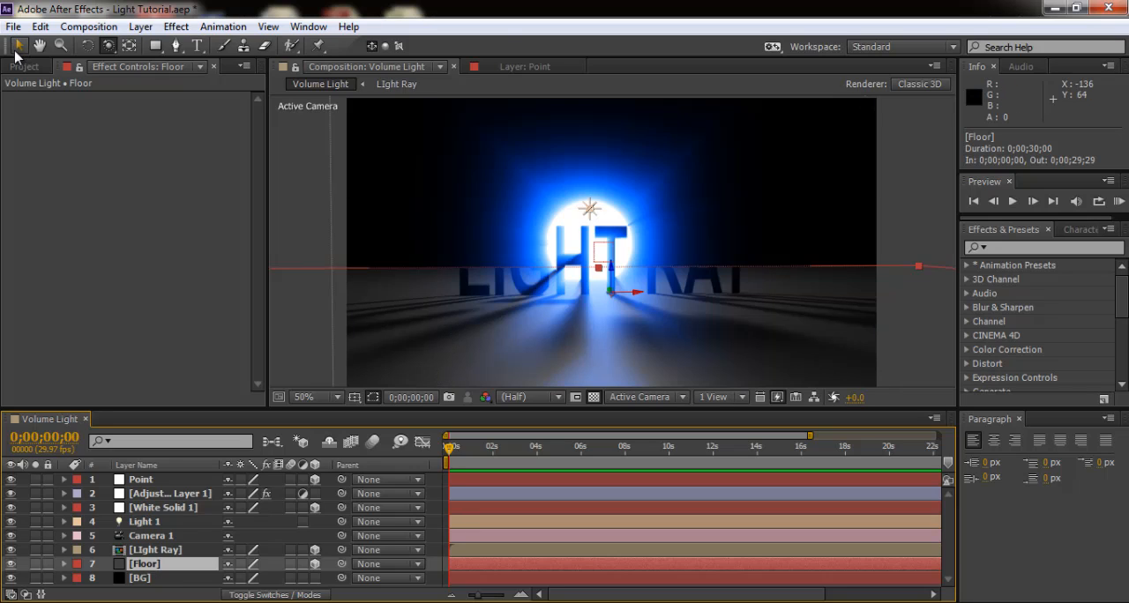
click(18, 47)
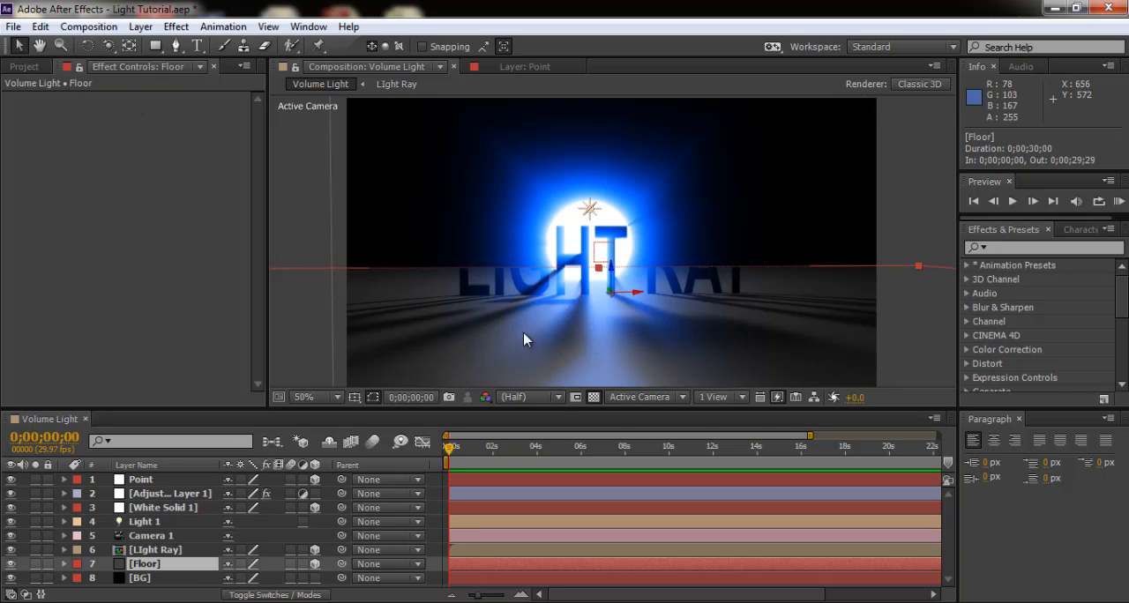
click(157, 550)
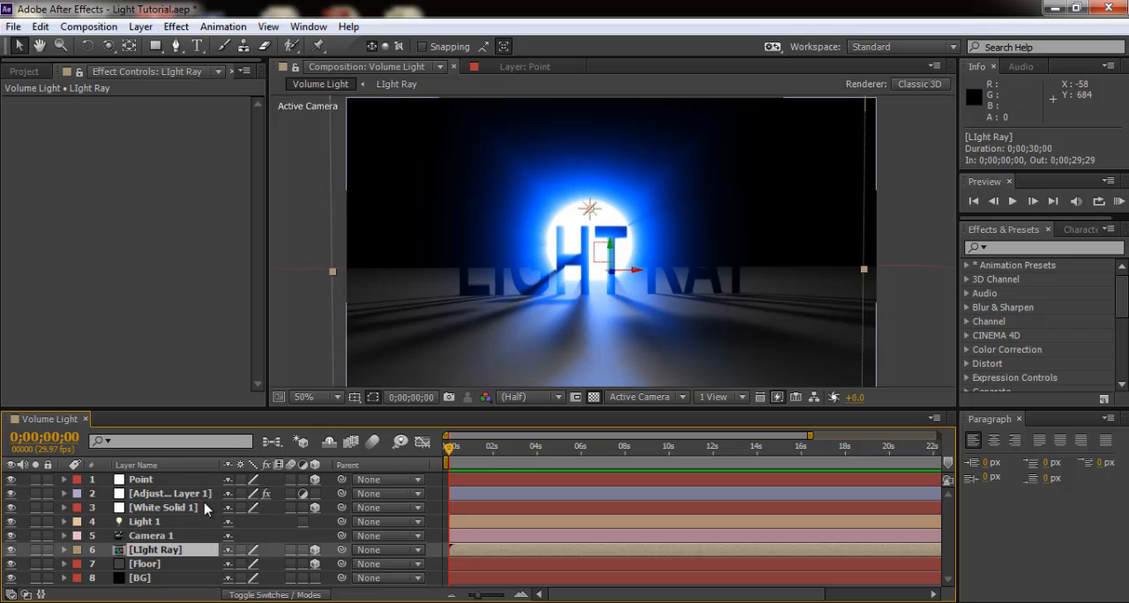
click(152, 535)
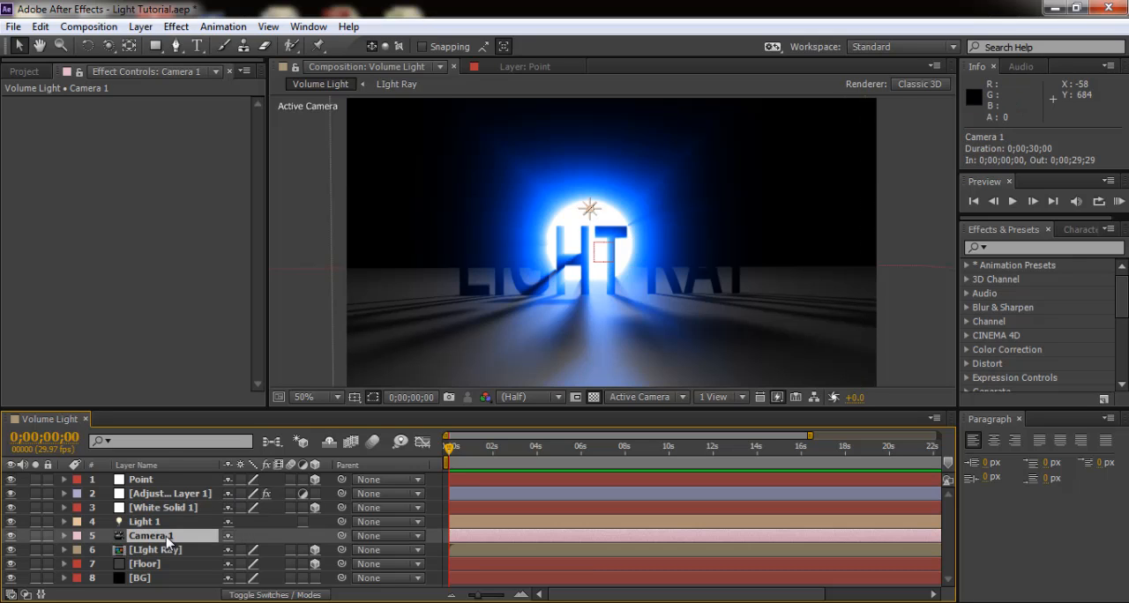
click(163, 523)
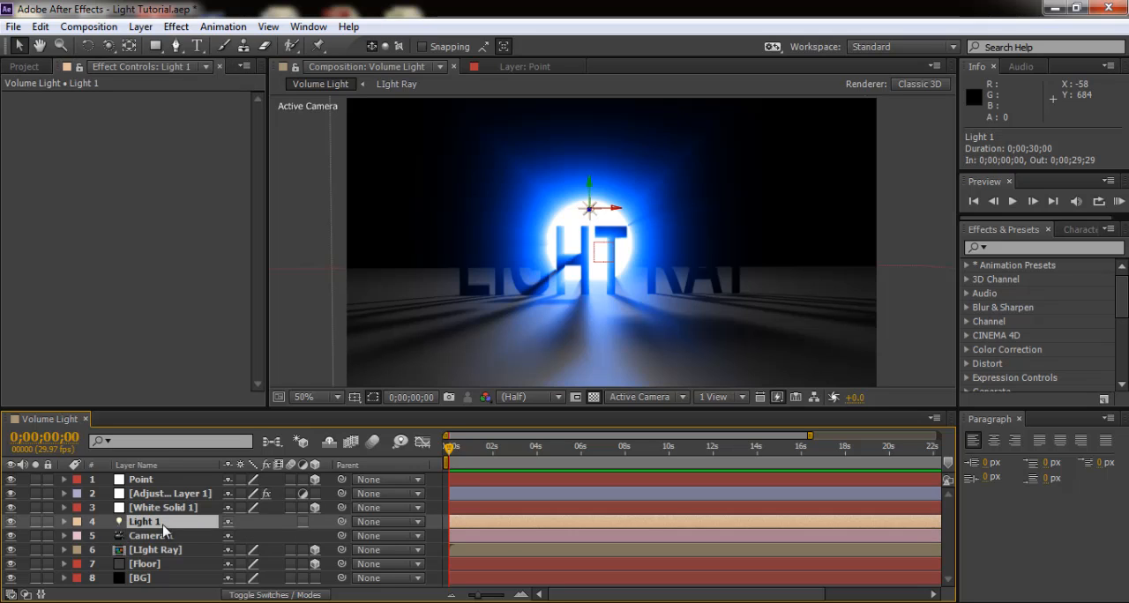
click(163, 508)
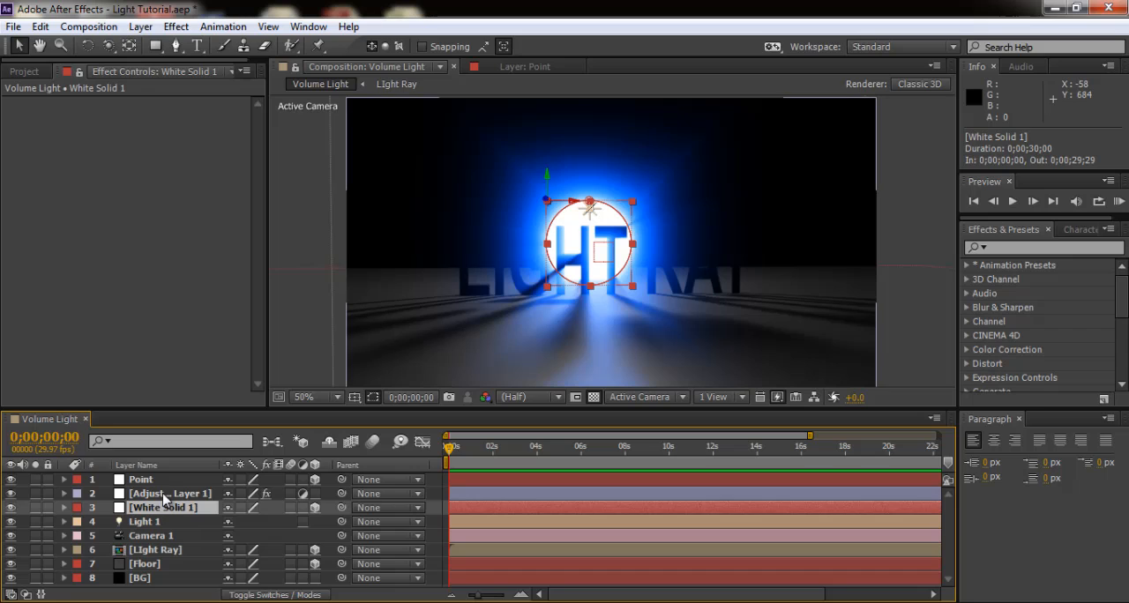
click(164, 495)
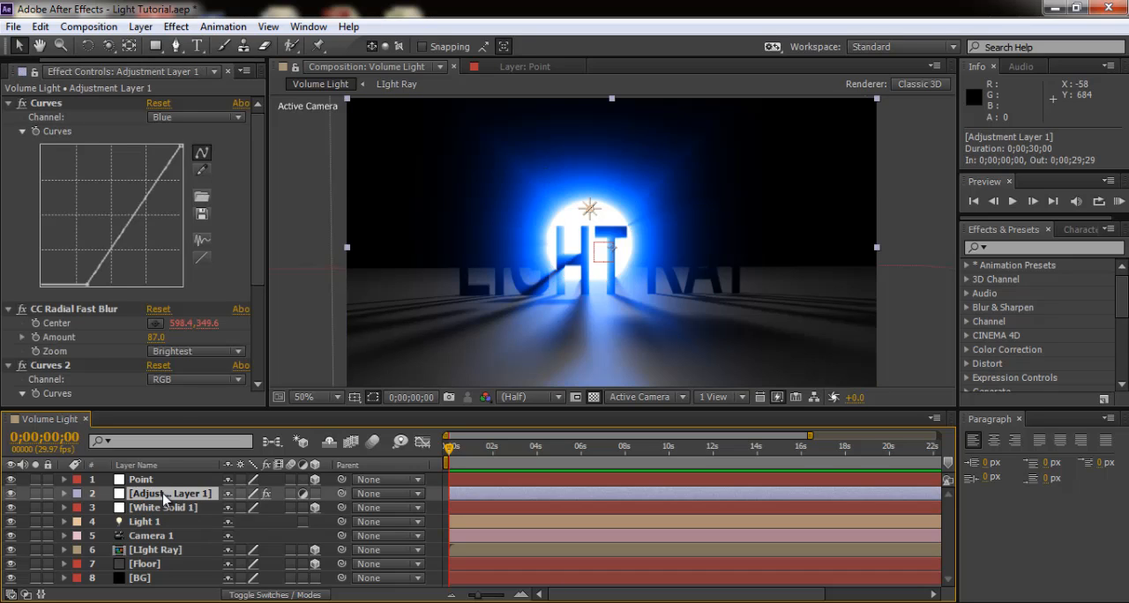
click(163, 481)
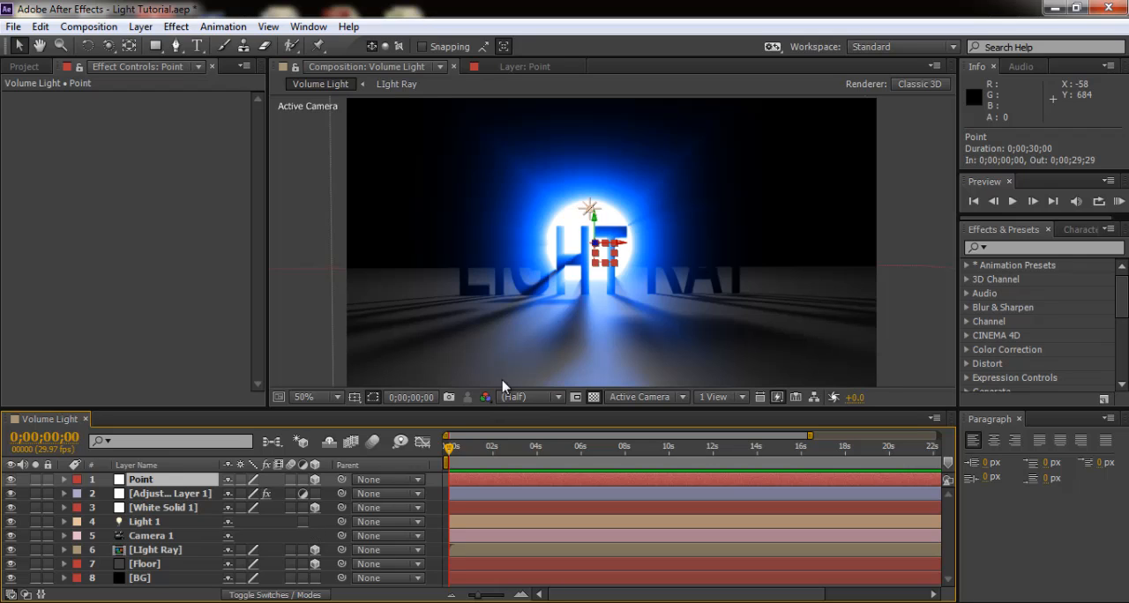
- Orbit the camera around the LIGHT RAY text to view the light and shadows from several angles
click(108, 46)
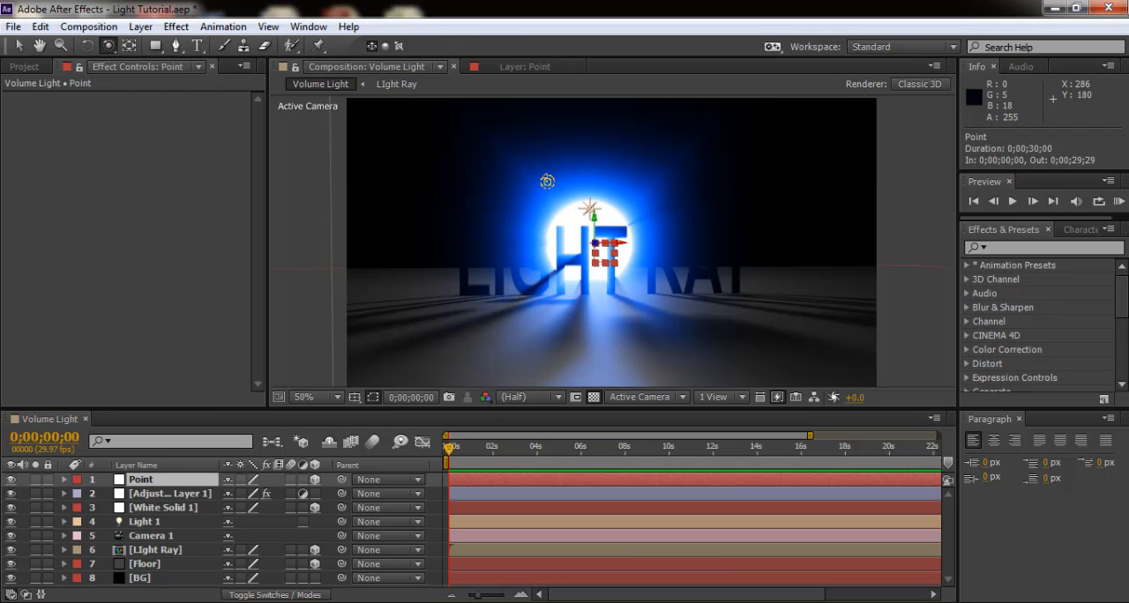
drag(696, 265, 518, 298)
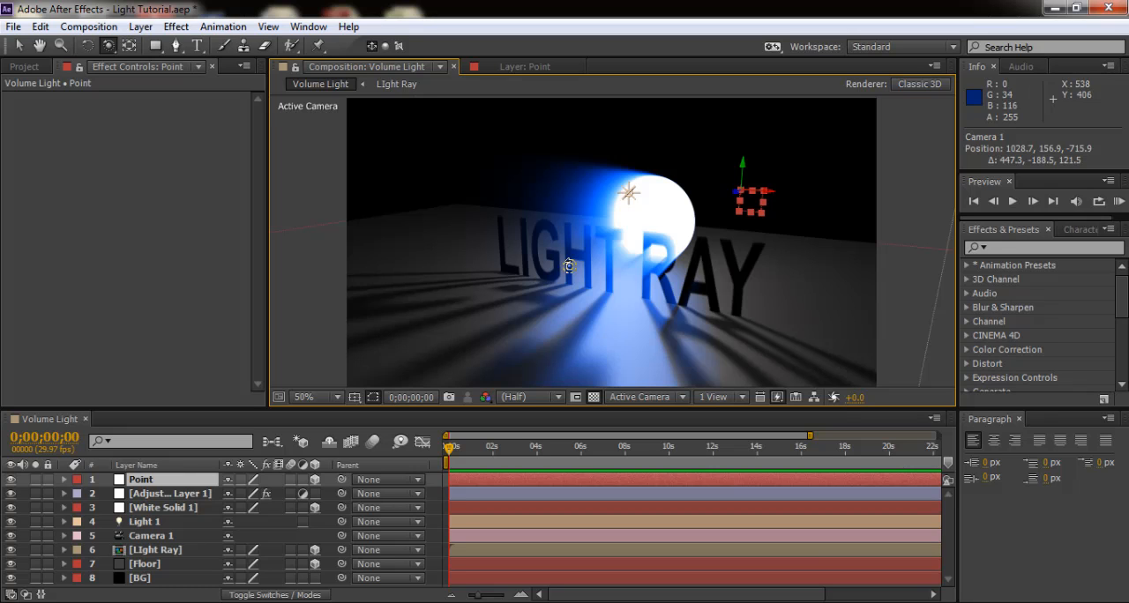
drag(568, 265, 608, 248)
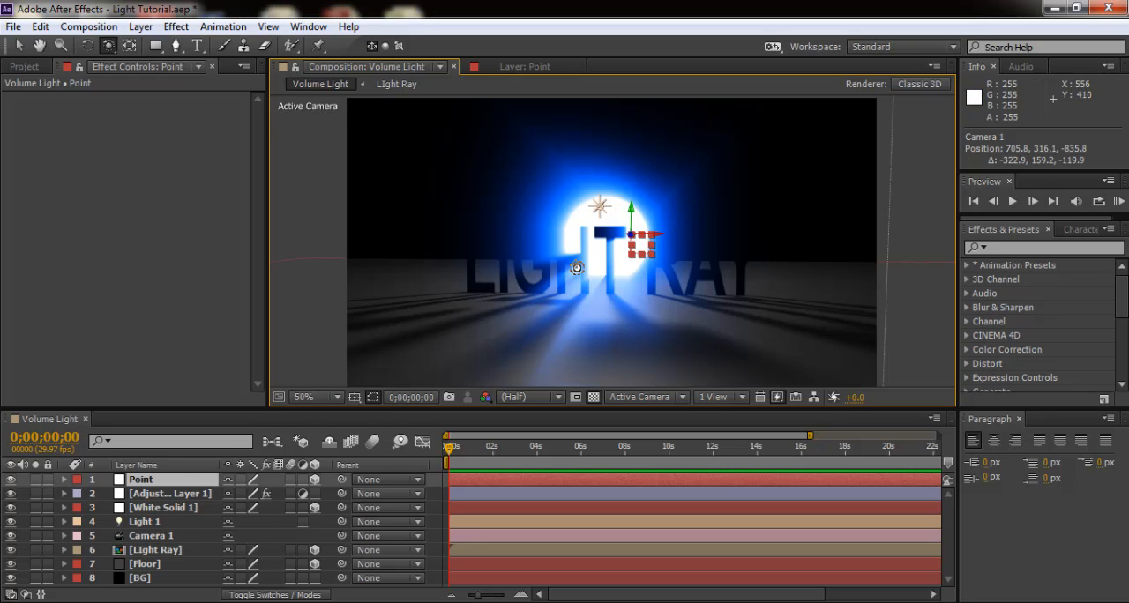
- Start a new project, saving the changes to Light Tutorial.aep
click(12, 28)
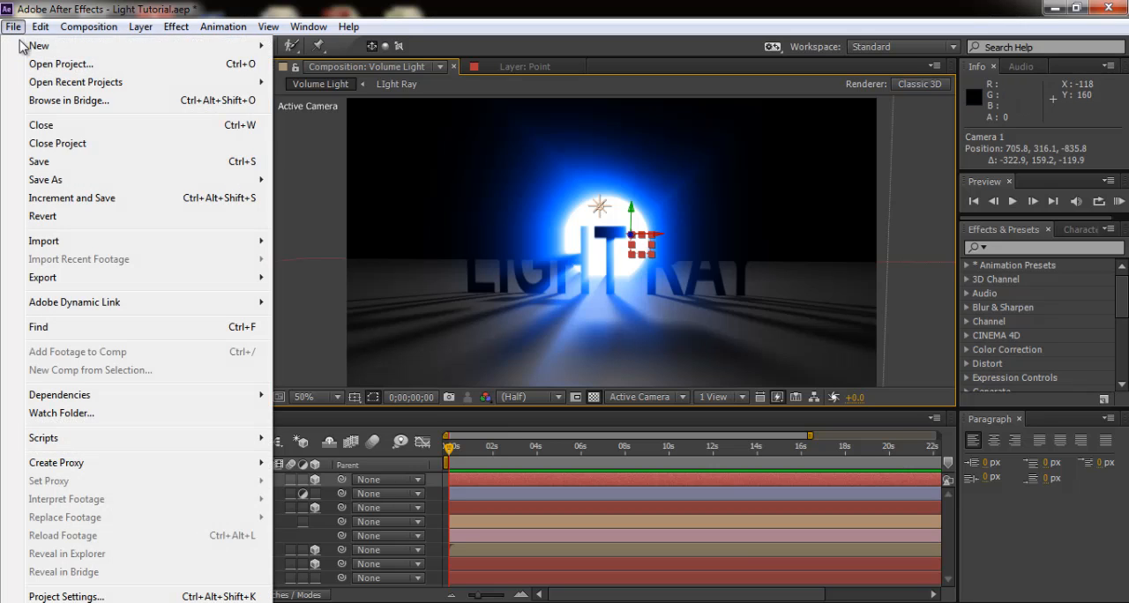
mouse_move(41, 45)
click(339, 47)
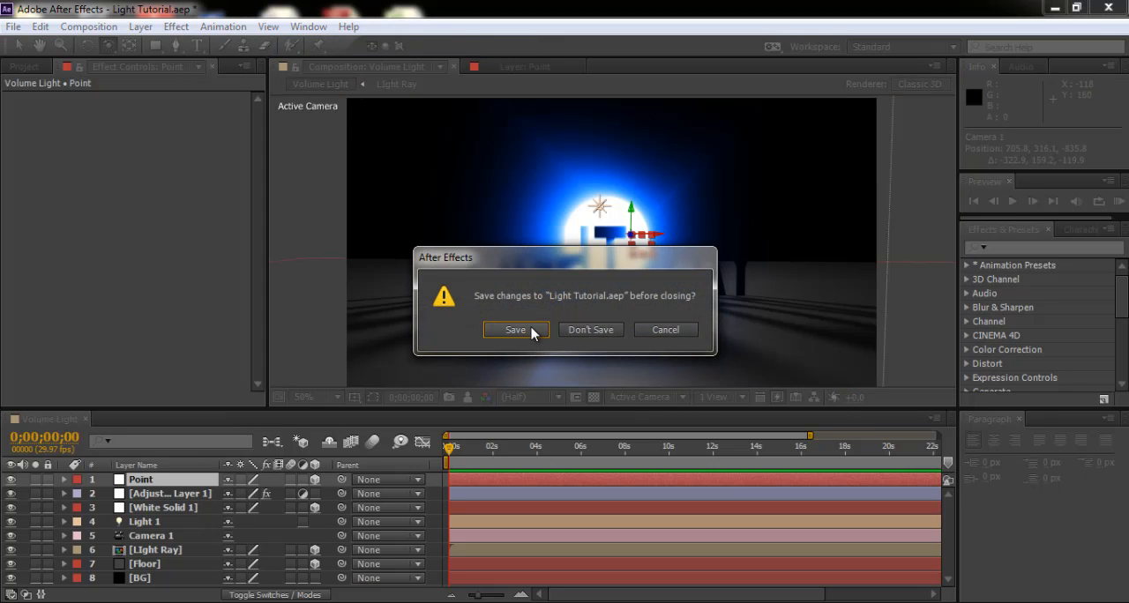
click(530, 333)
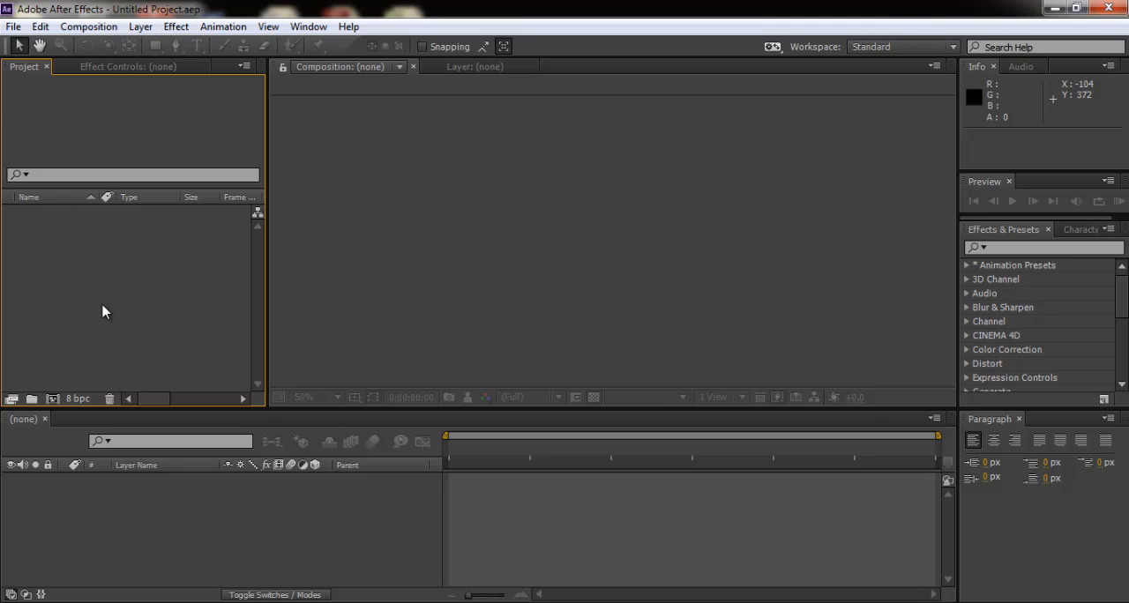
- Begin a new composition and name it Vlume Light
click(522, 209)
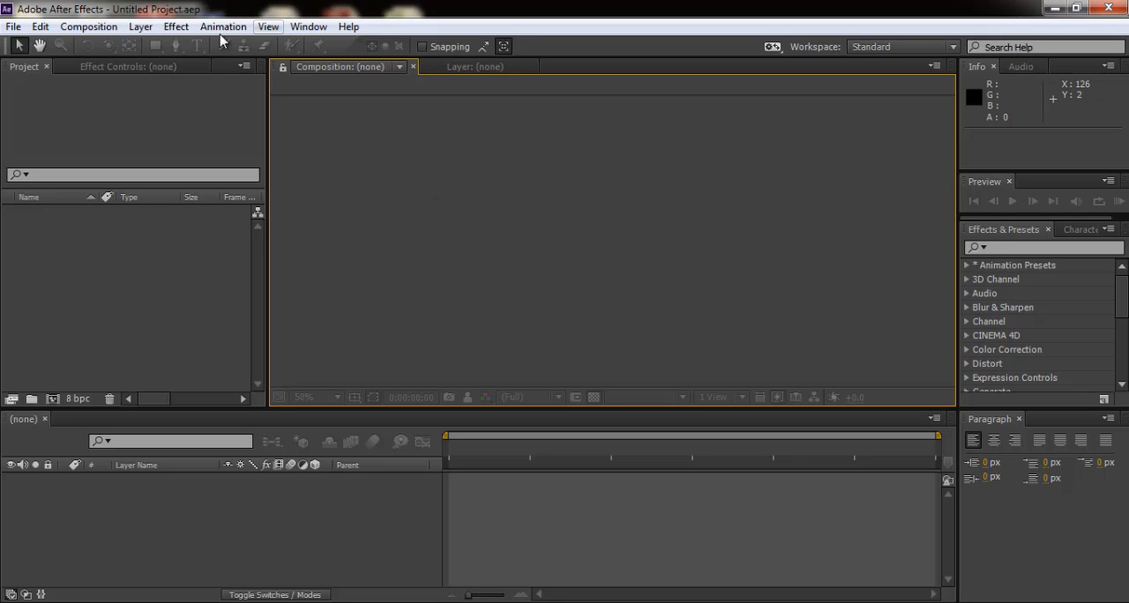
click(141, 26)
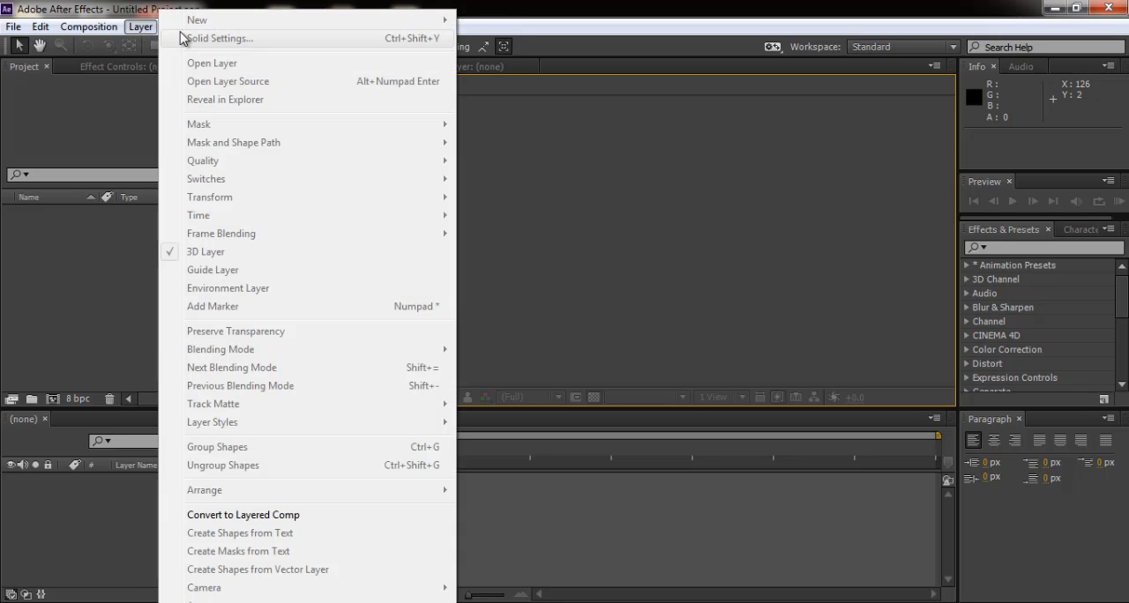
click(88, 26)
click(88, 27)
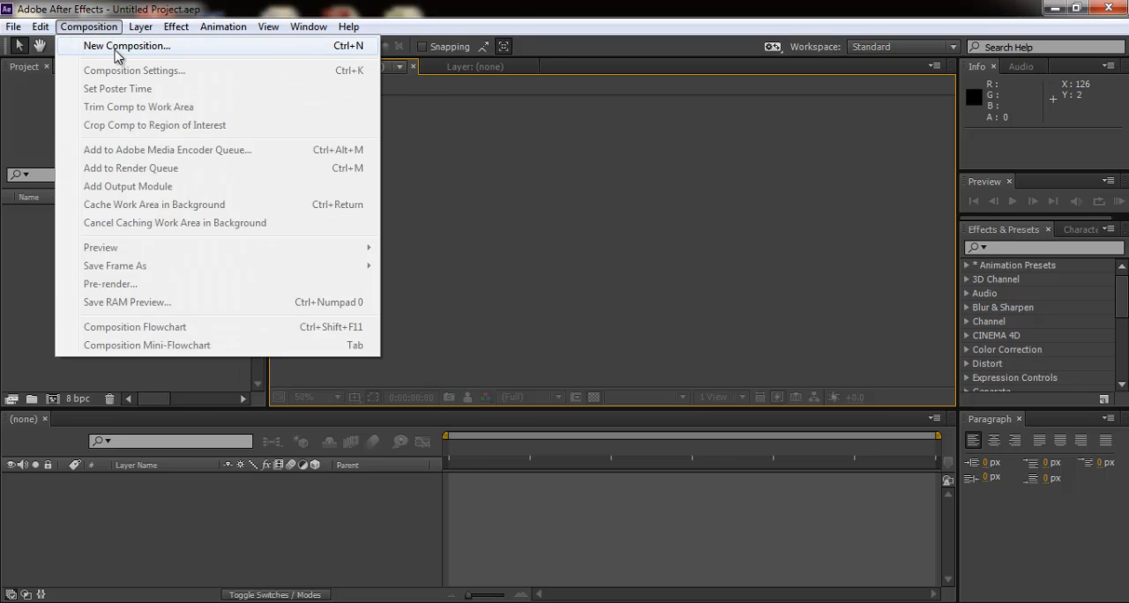
click(114, 47)
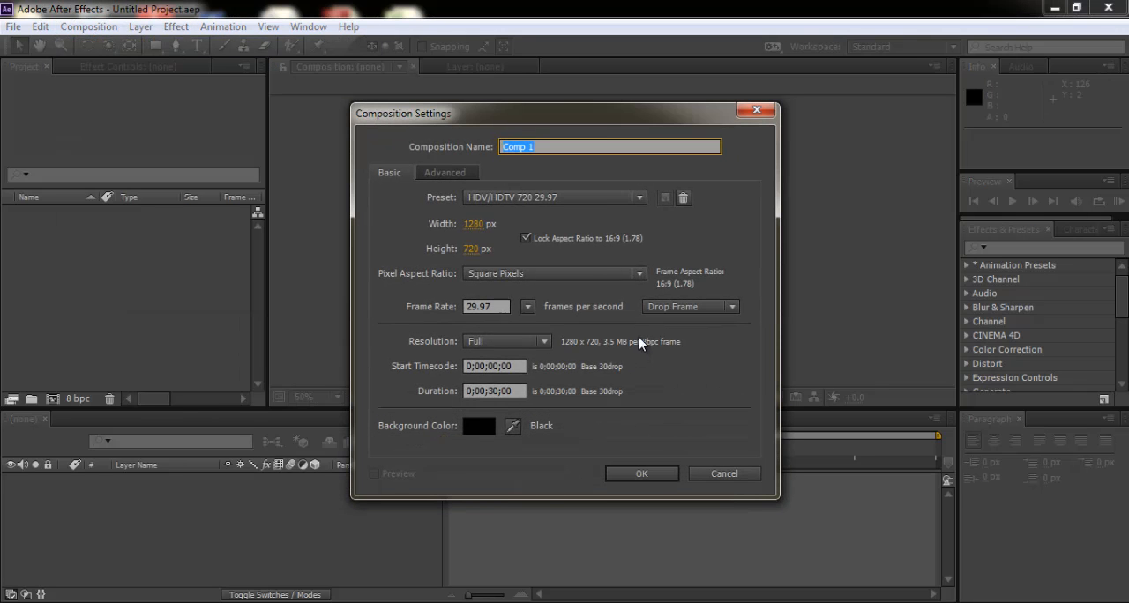
text(Vlume Light)
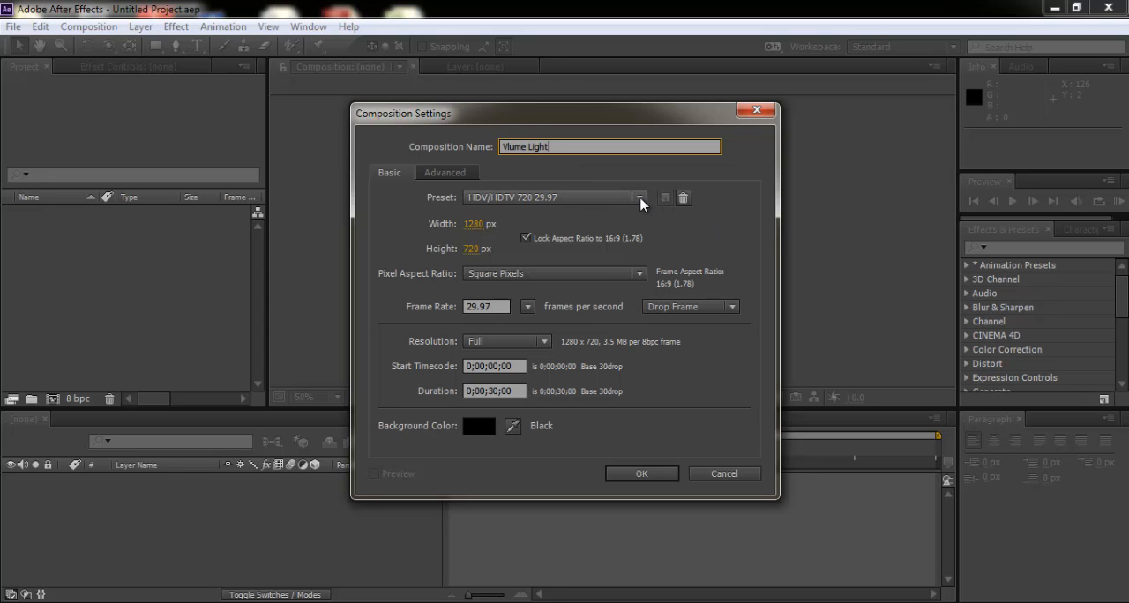
- Apply the PAL D1/DV preset with 25 fps and a 30-second duration, and create the composition
click(640, 198)
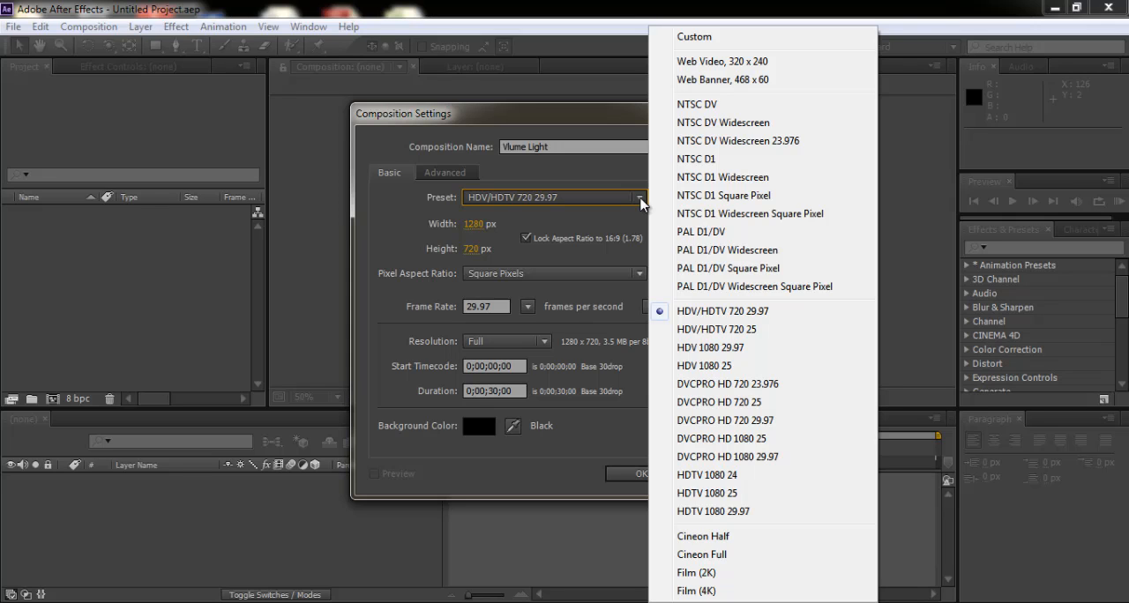
click(745, 233)
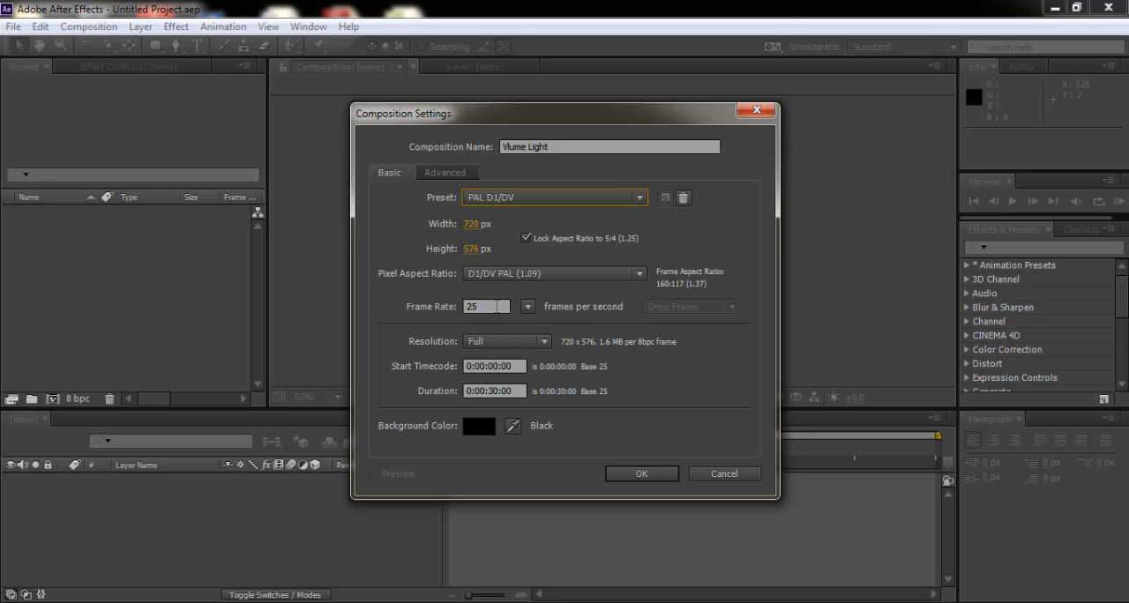
click(500, 306)
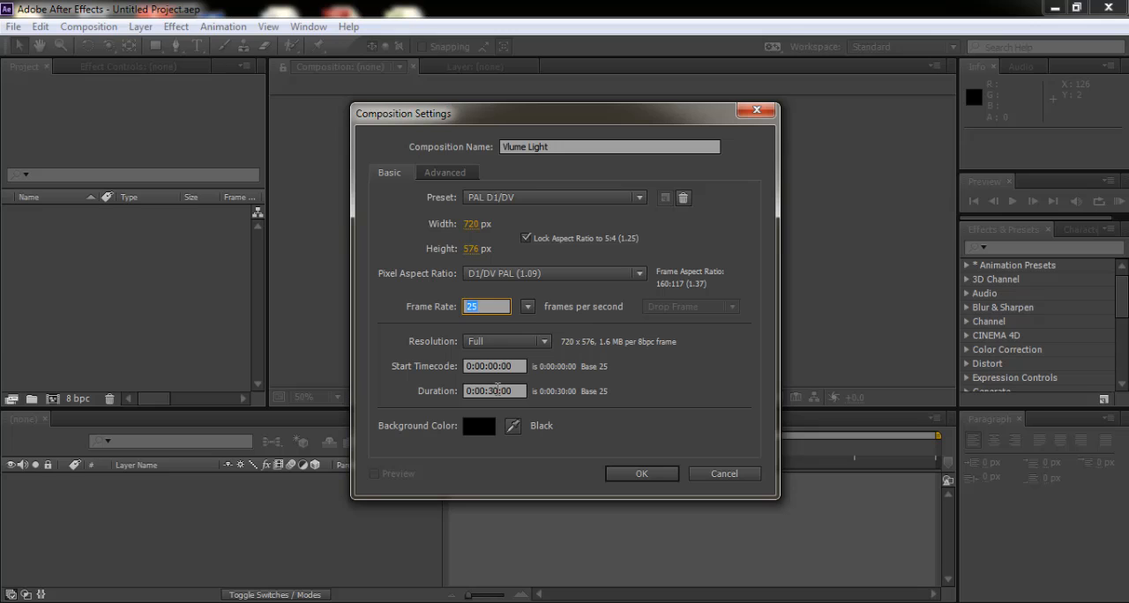
click(496, 390)
click(642, 474)
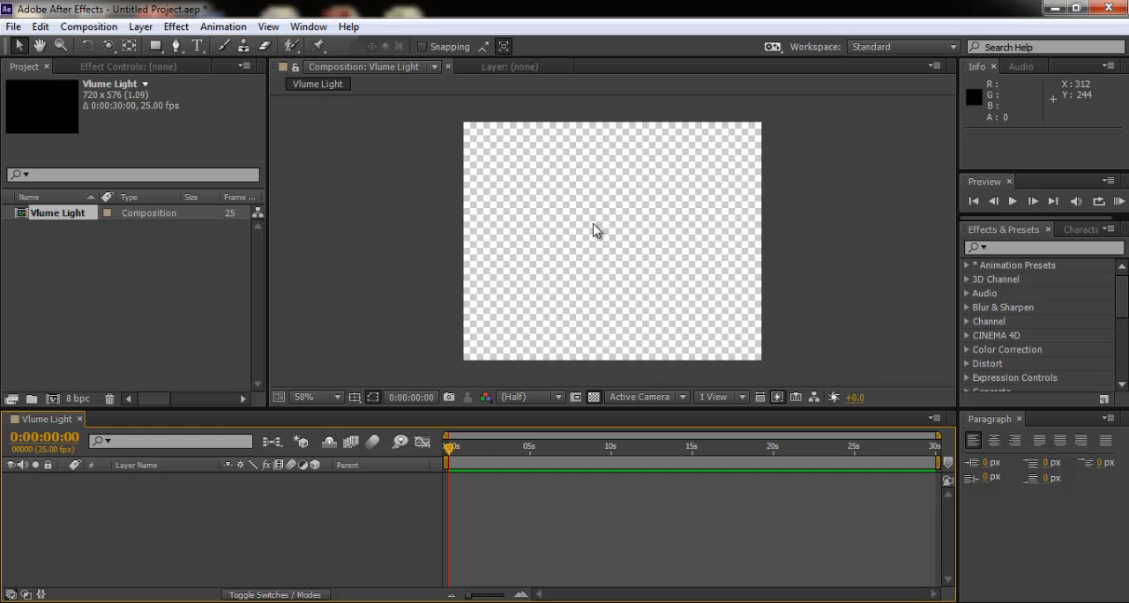
- Switch the composition view's transparency grid off and back on
click(593, 398)
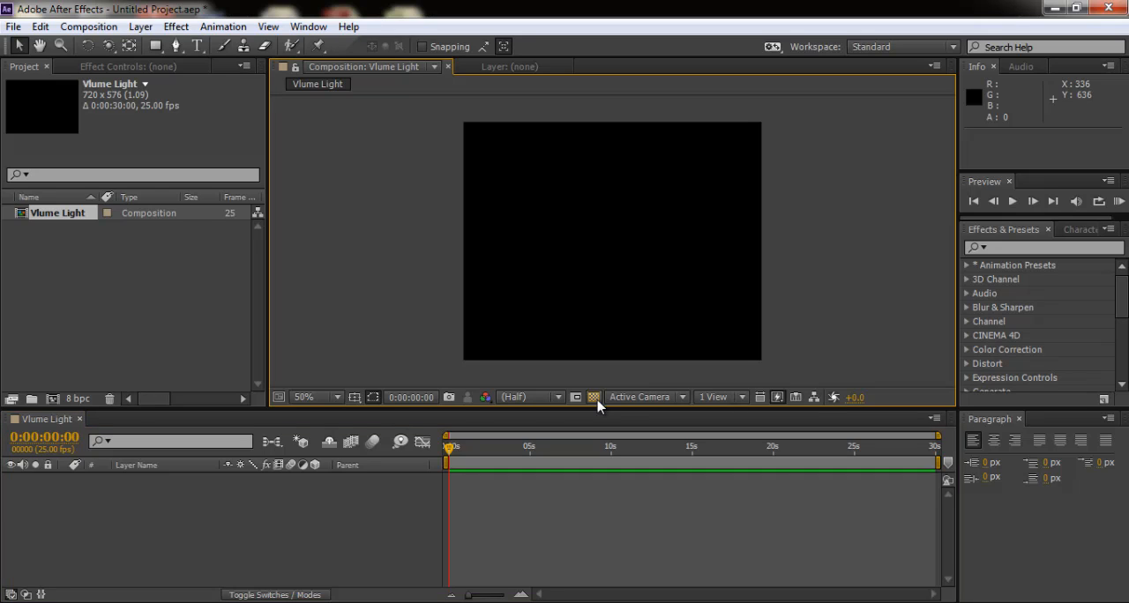
click(594, 398)
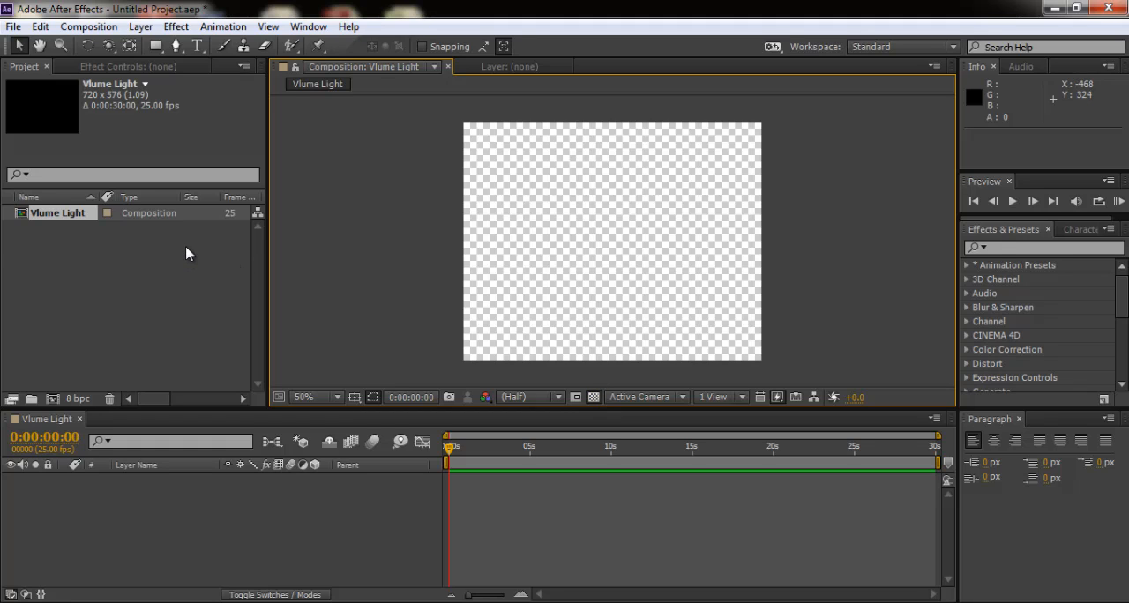
- Add a text layer reading VOLUME and move it to the middle of the frame, at about 106, 344
click(197, 46)
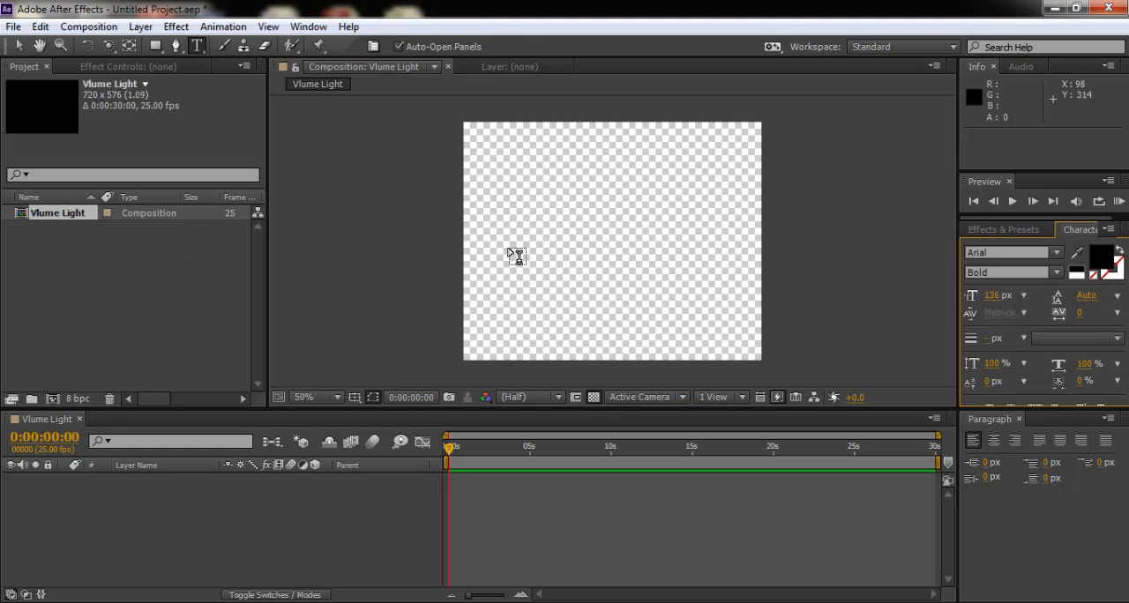
click(695, 273)
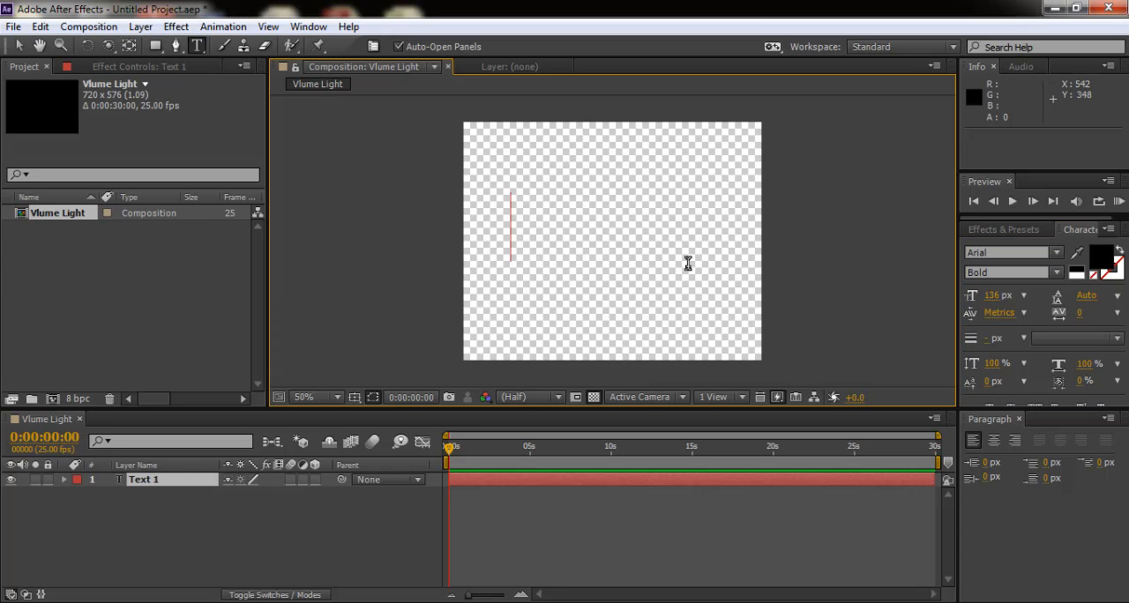
text(VOULUME)
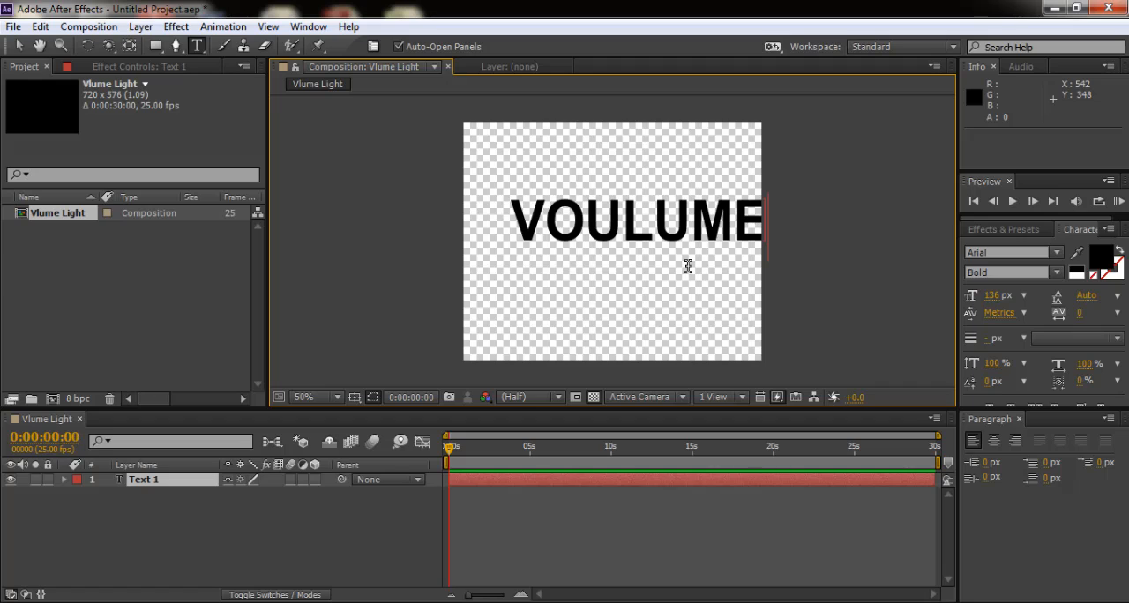
key(BackSpace)
key(BackSpace)
key(BackSpace)
key(BackSpace)
key(BackSpace)
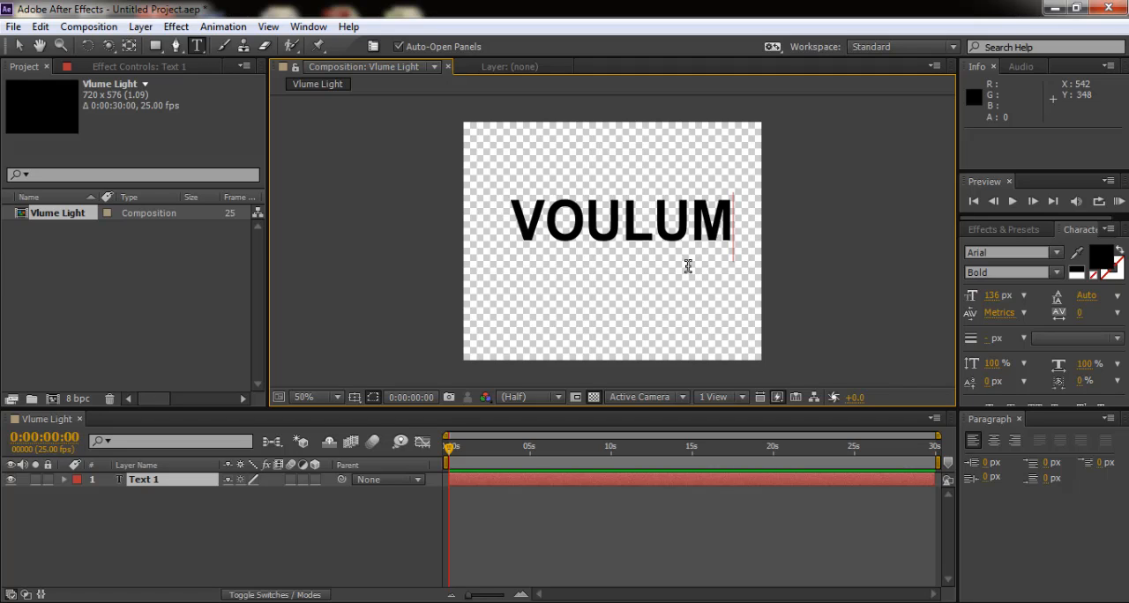
text(LUME)
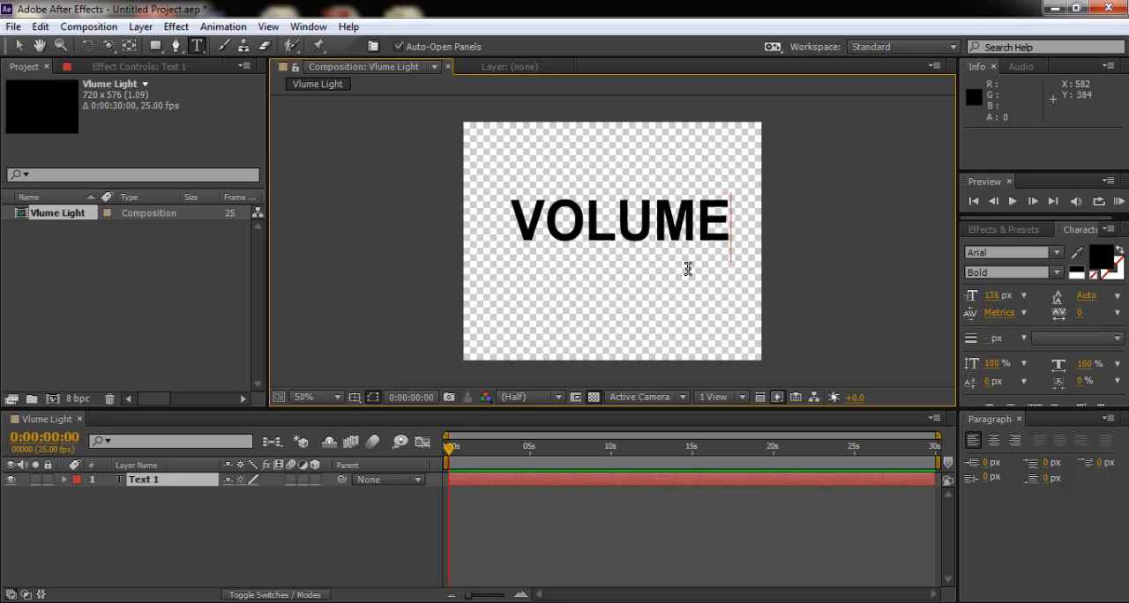
click(18, 46)
drag(629, 234, 618, 247)
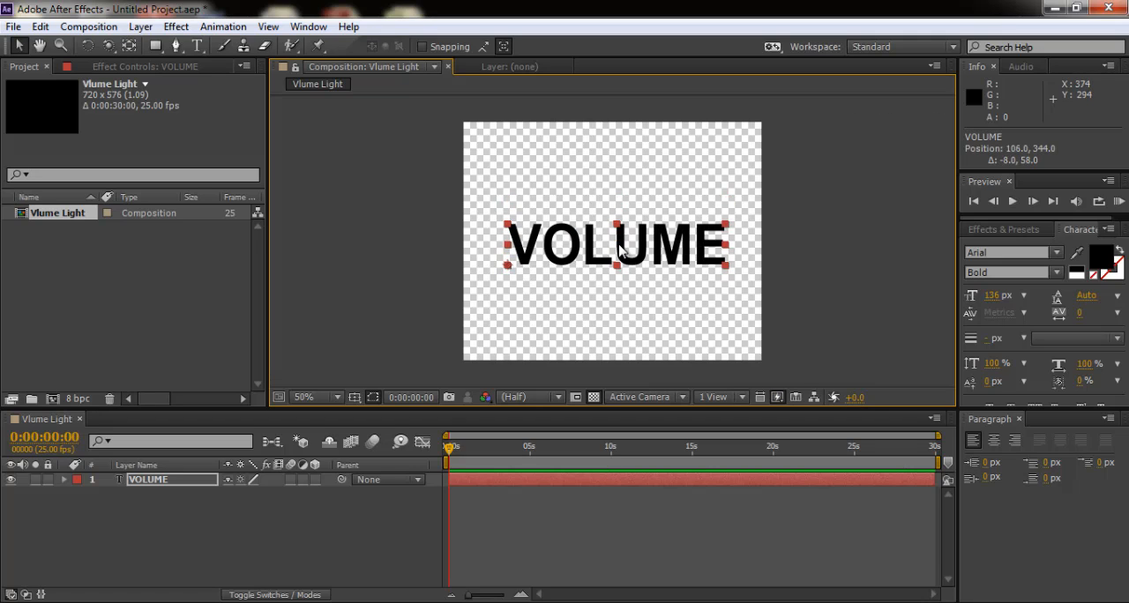
- Set the Classic 3D renderer's shadow map resolution to 250 in the renderer options
click(776, 398)
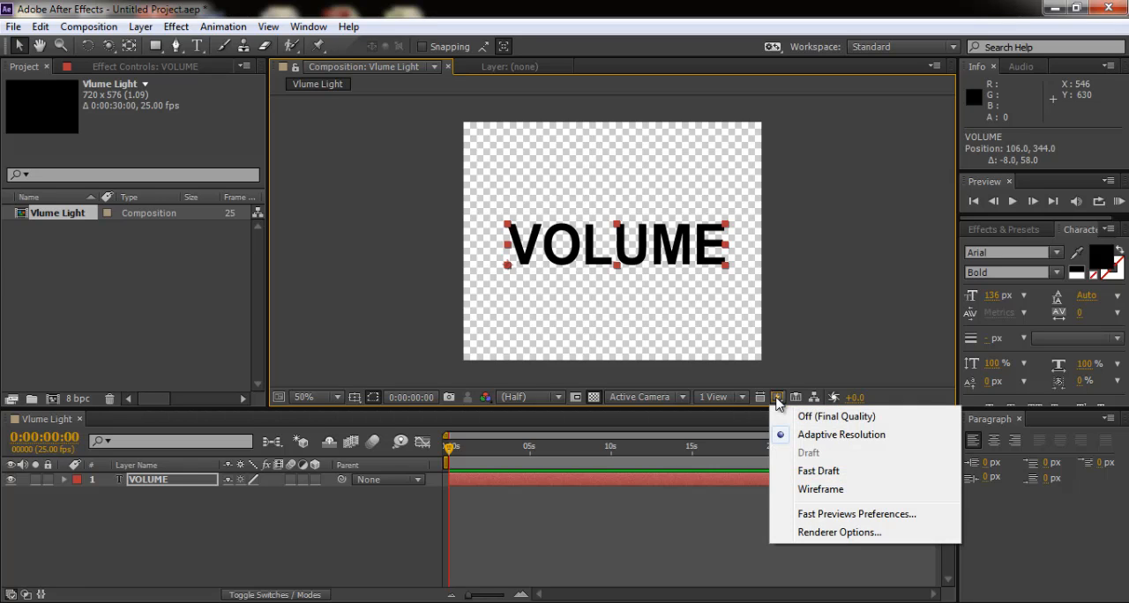
click(849, 533)
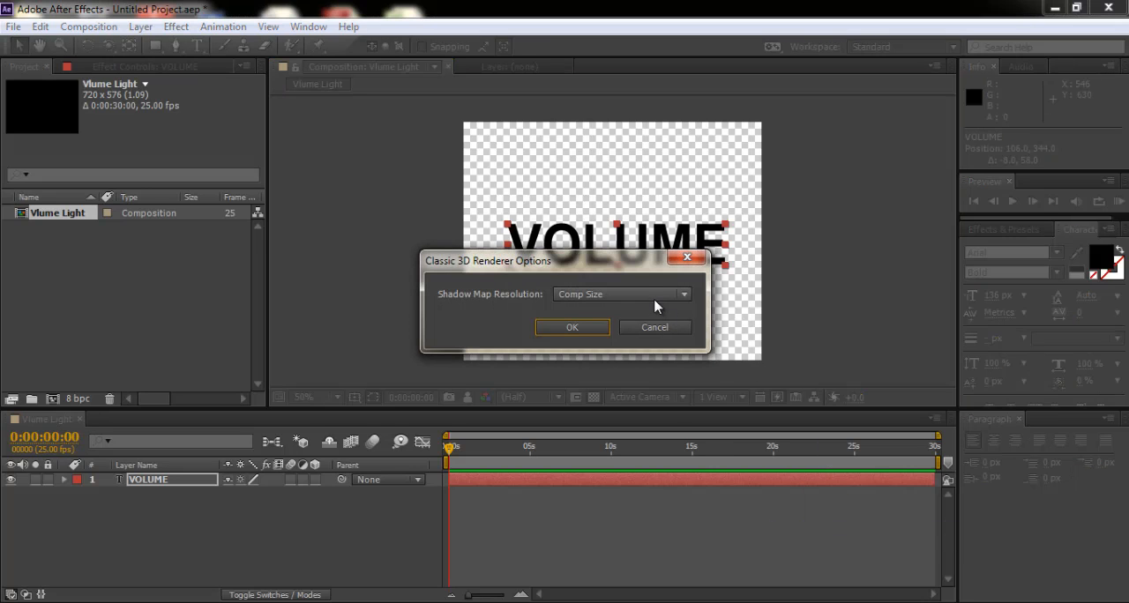
click(650, 300)
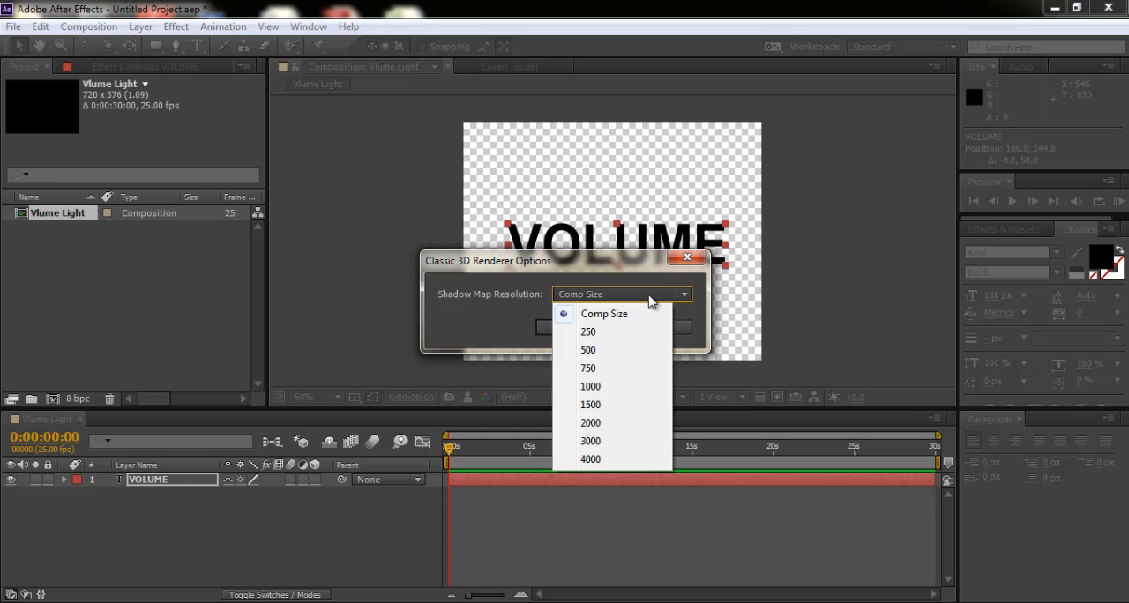
click(593, 333)
click(582, 330)
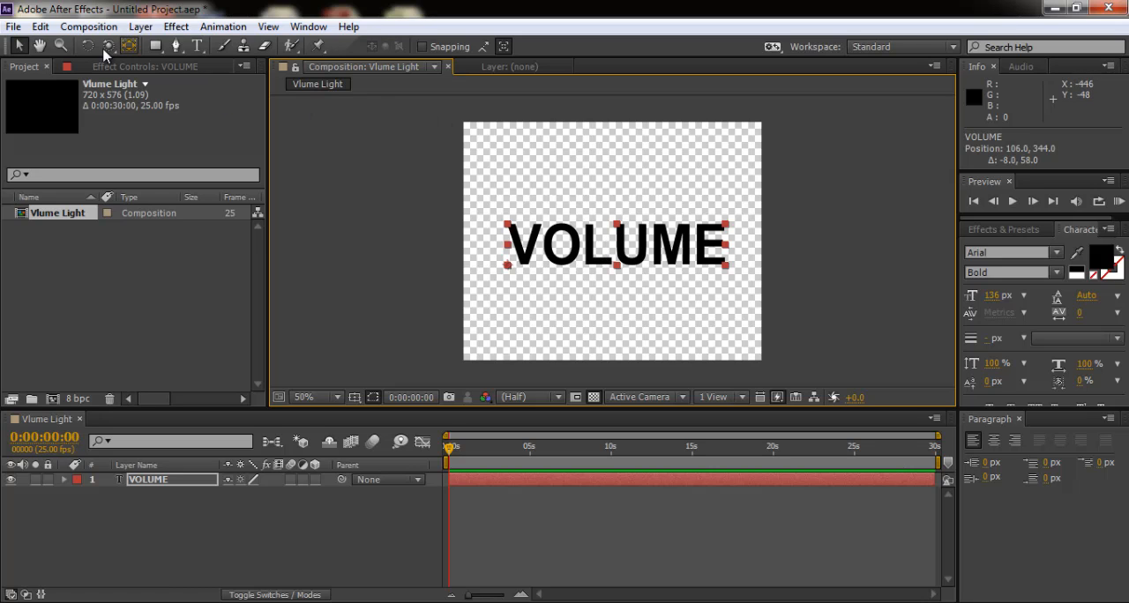
- Pre-compose the VOLUME text layer into a new composition named Volume Light, moving all attributes into it
click(88, 26)
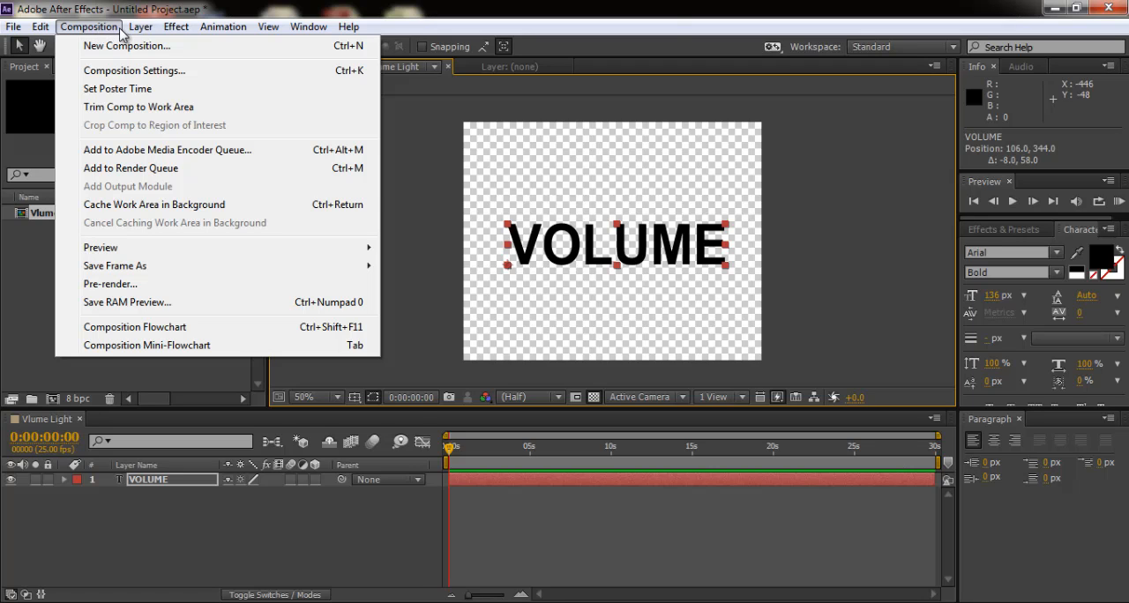
mouse_move(139, 28)
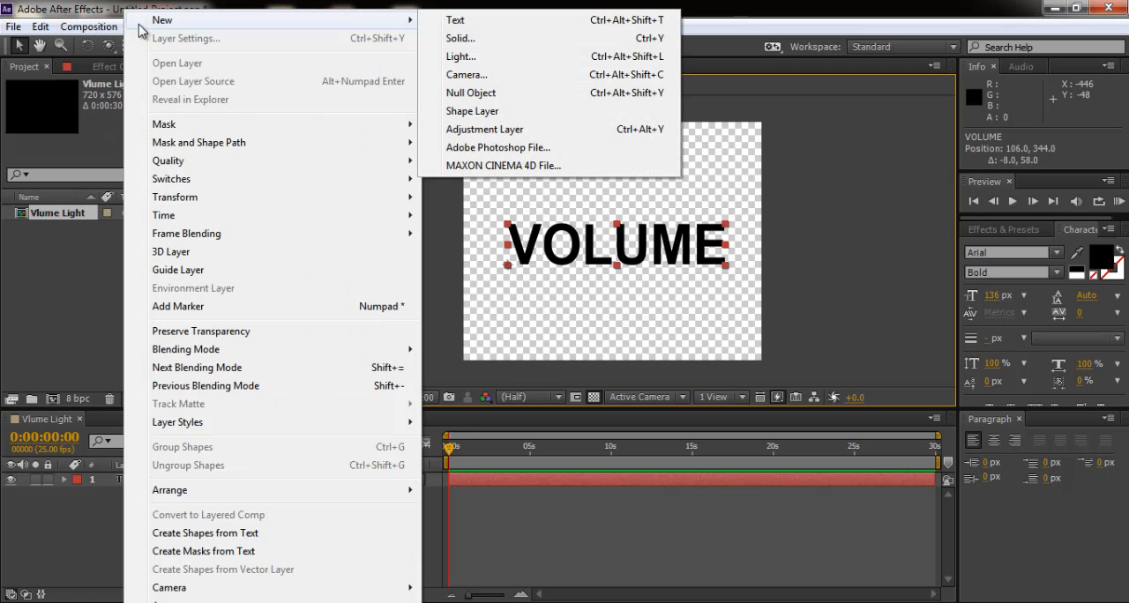
click(203, 602)
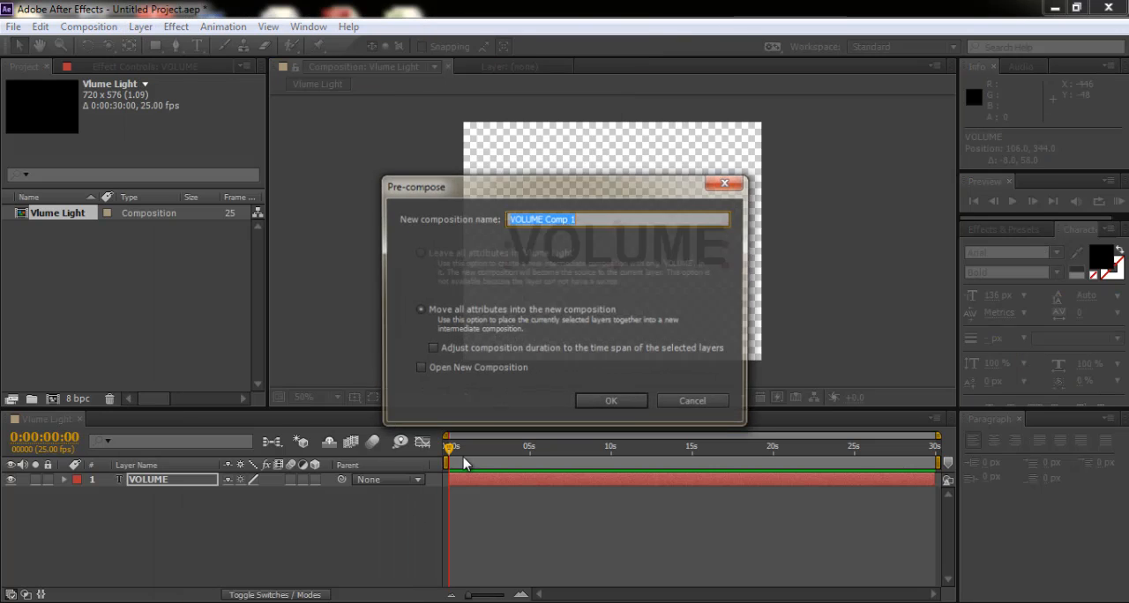
text(Volume Li)
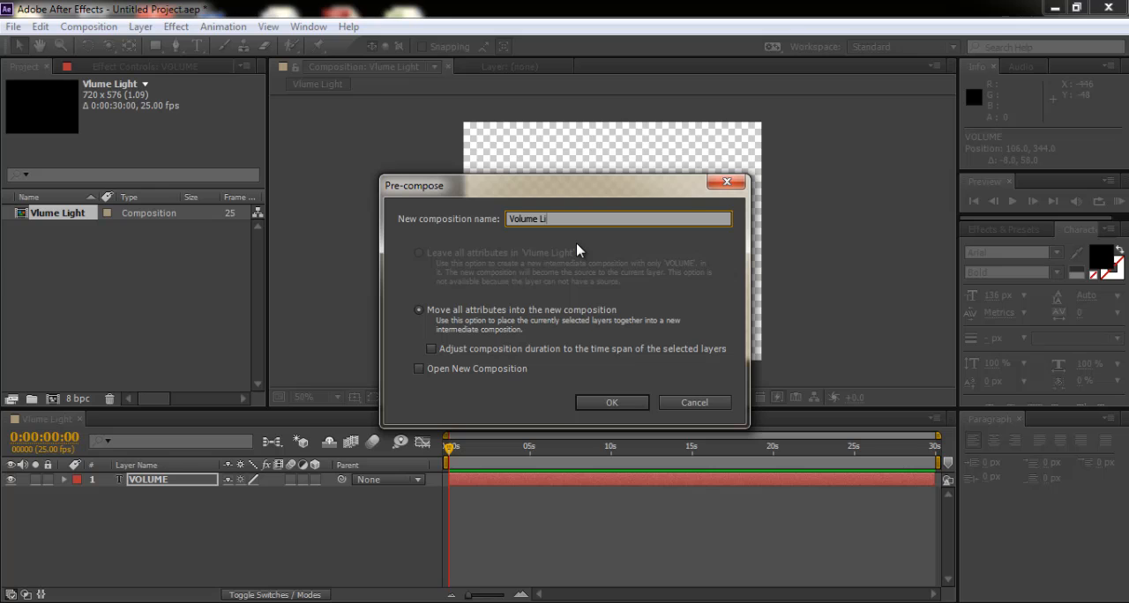
text(ght)
click(622, 408)
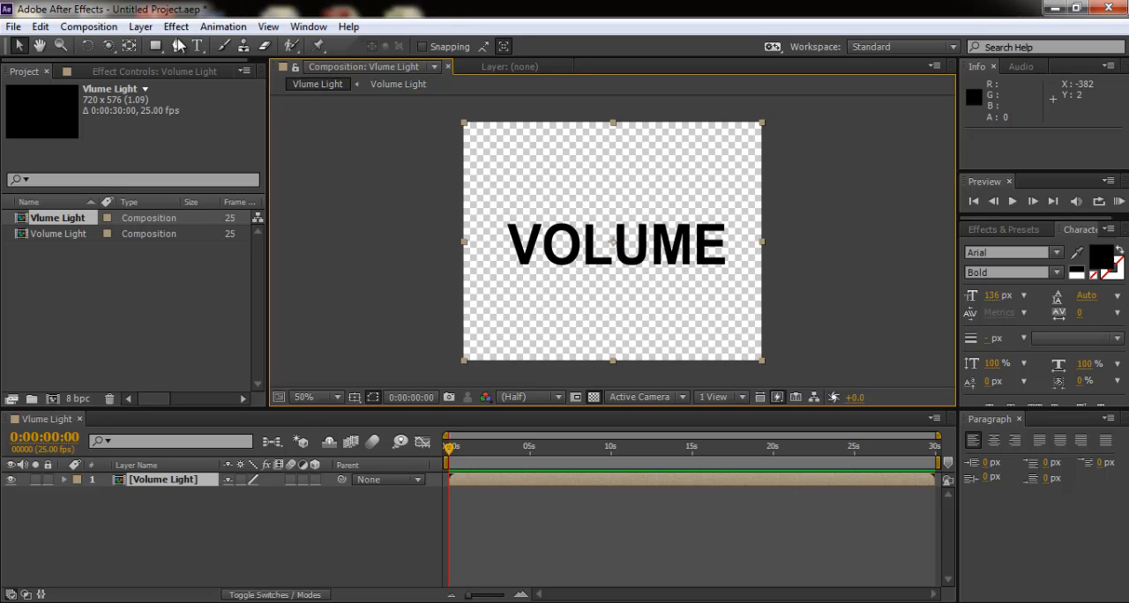
- Begin a new 720 x 576 solid and set its color to dark gray 5C5B5B
click(140, 26)
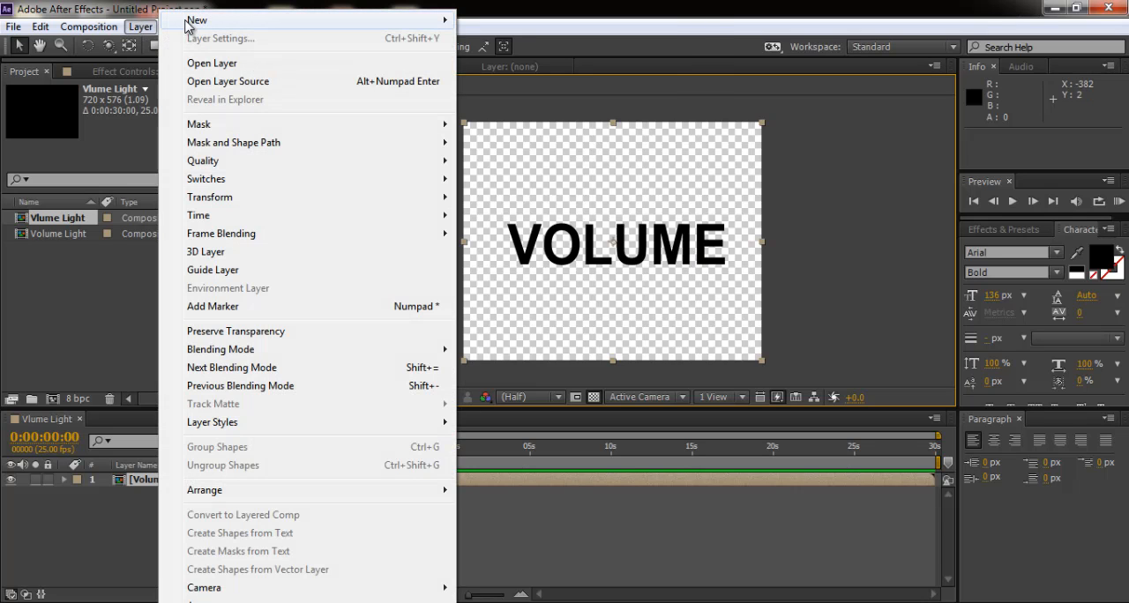
mouse_move(189, 20)
click(497, 39)
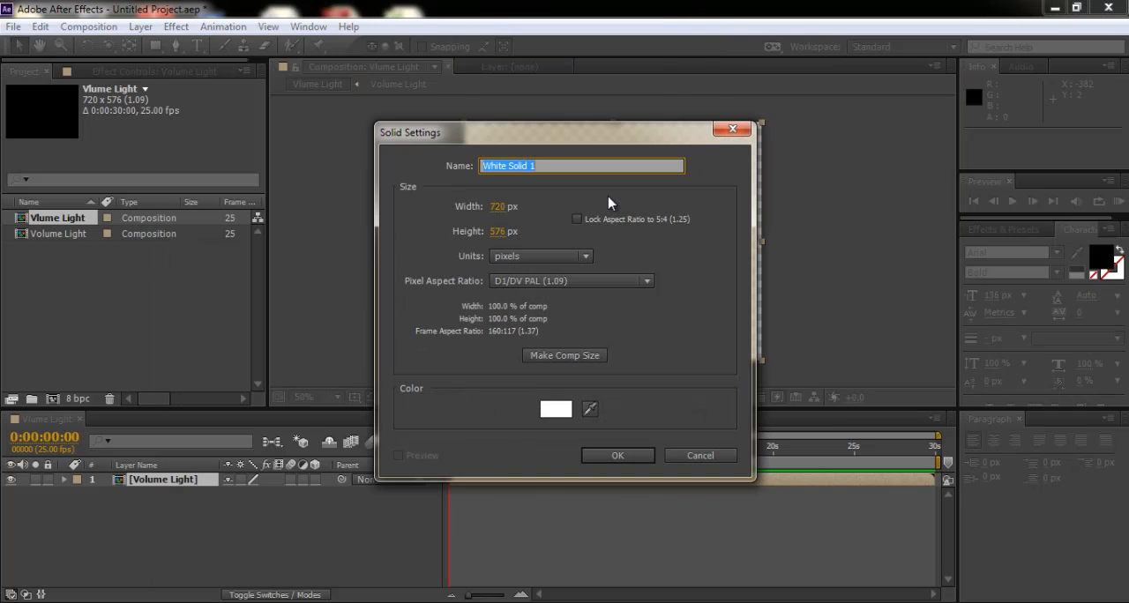
click(555, 410)
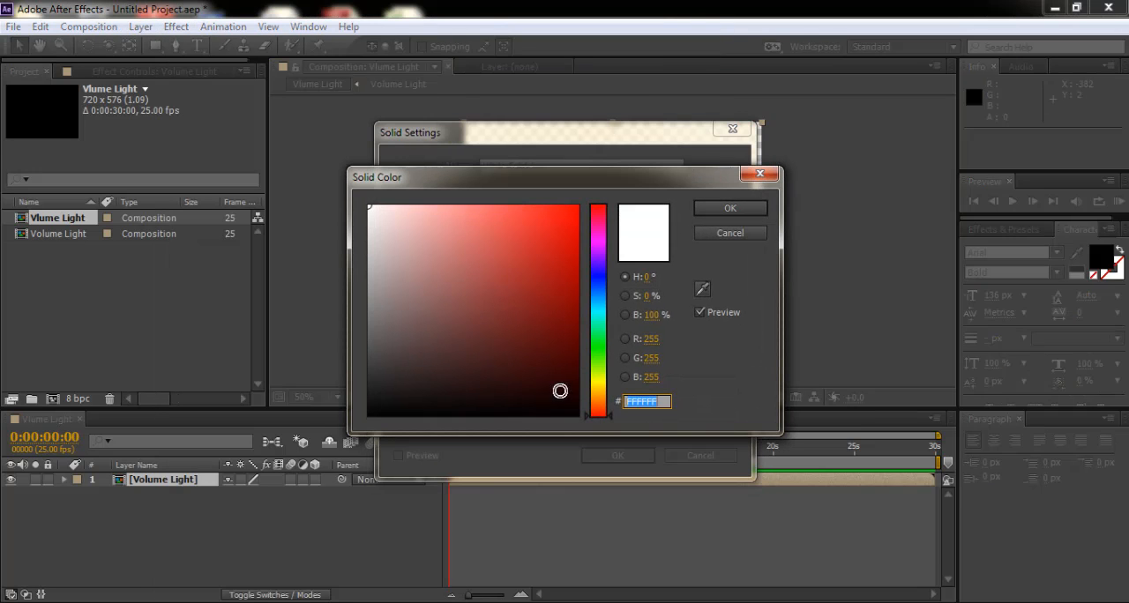
drag(378, 365, 367, 367)
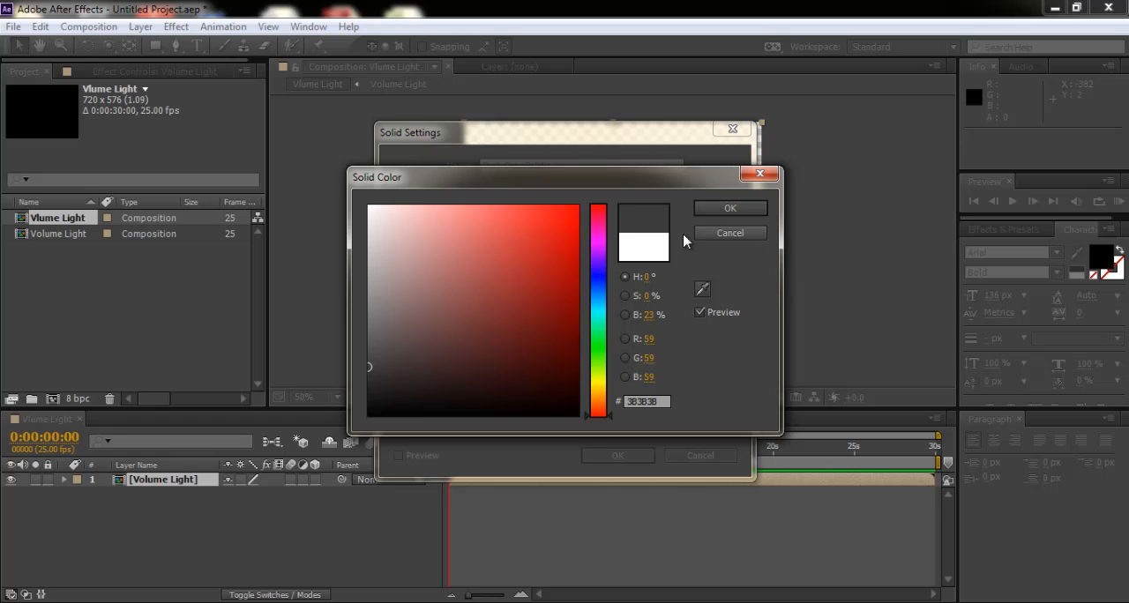
click(371, 343)
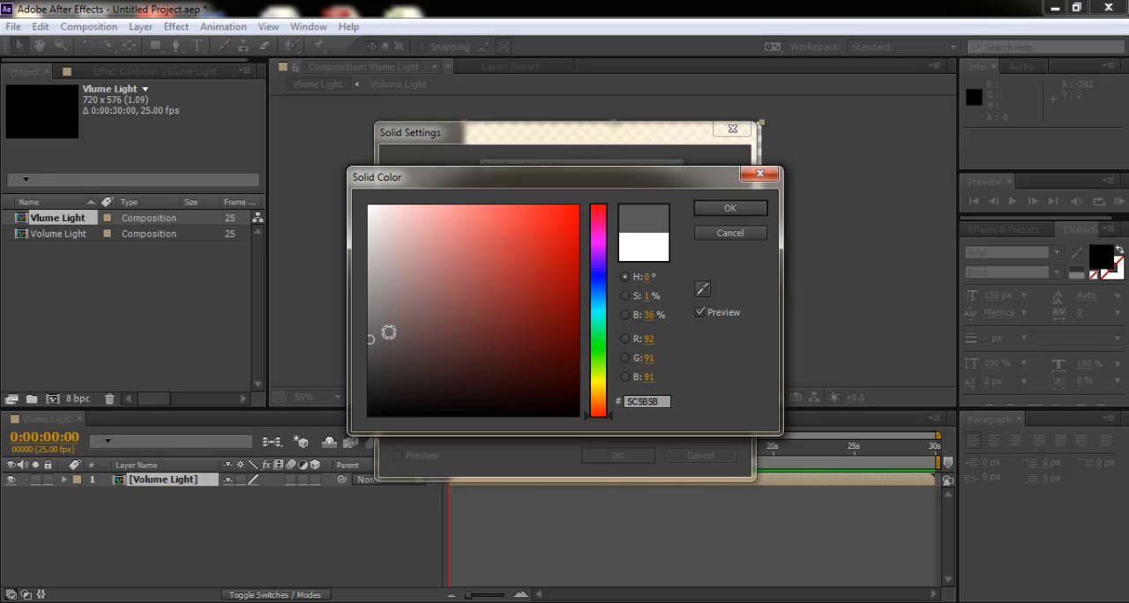
click(728, 212)
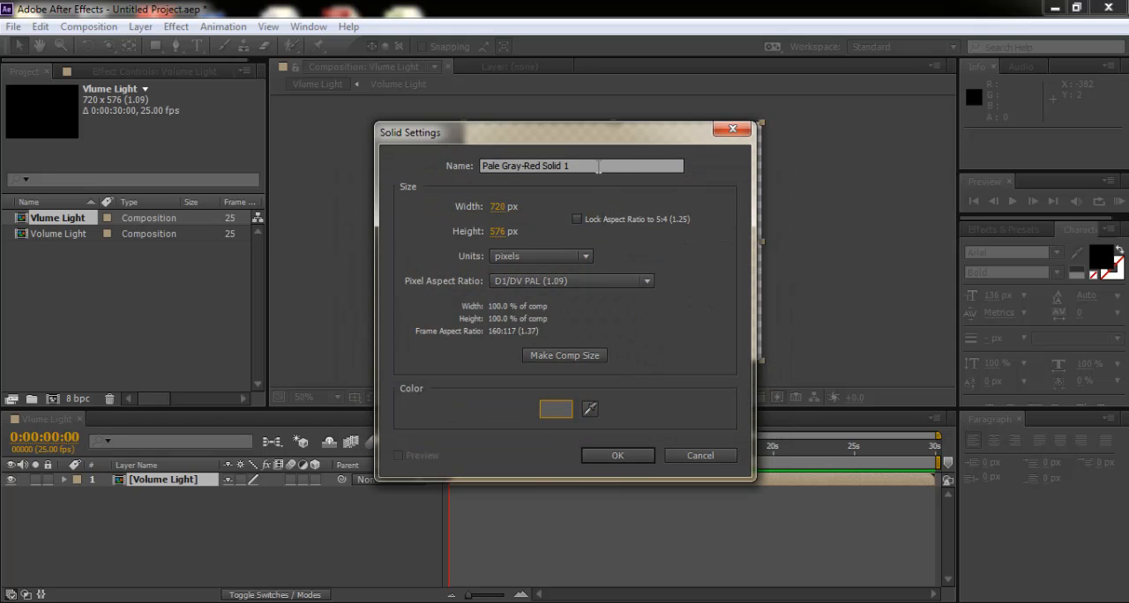
- Name the new solid Floor and create it at the composition's size
drag(598, 166, 484, 166)
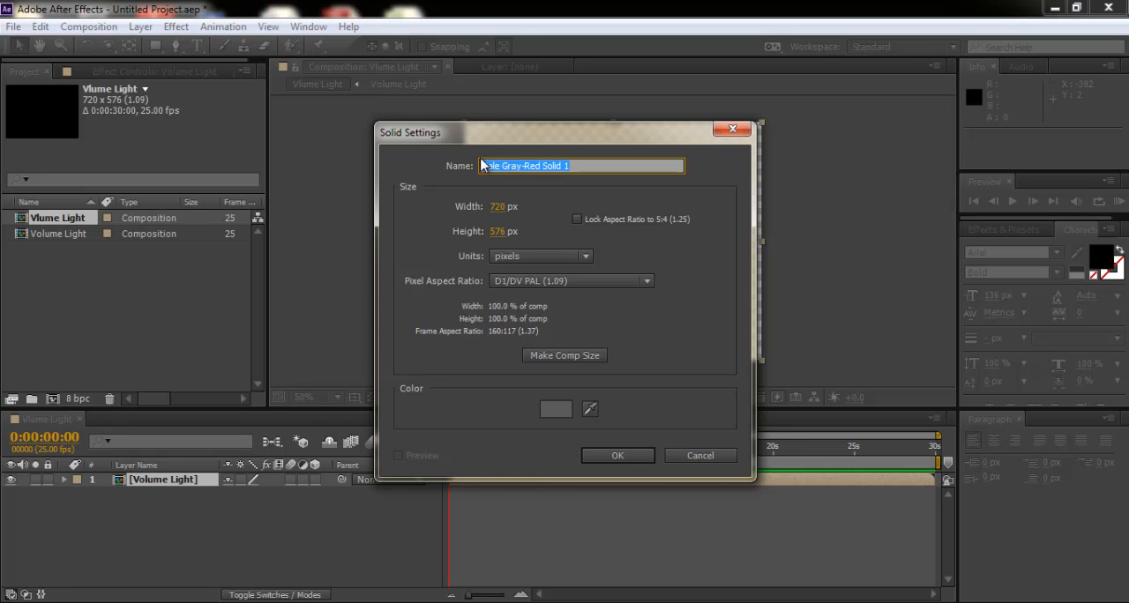
text(Vo)
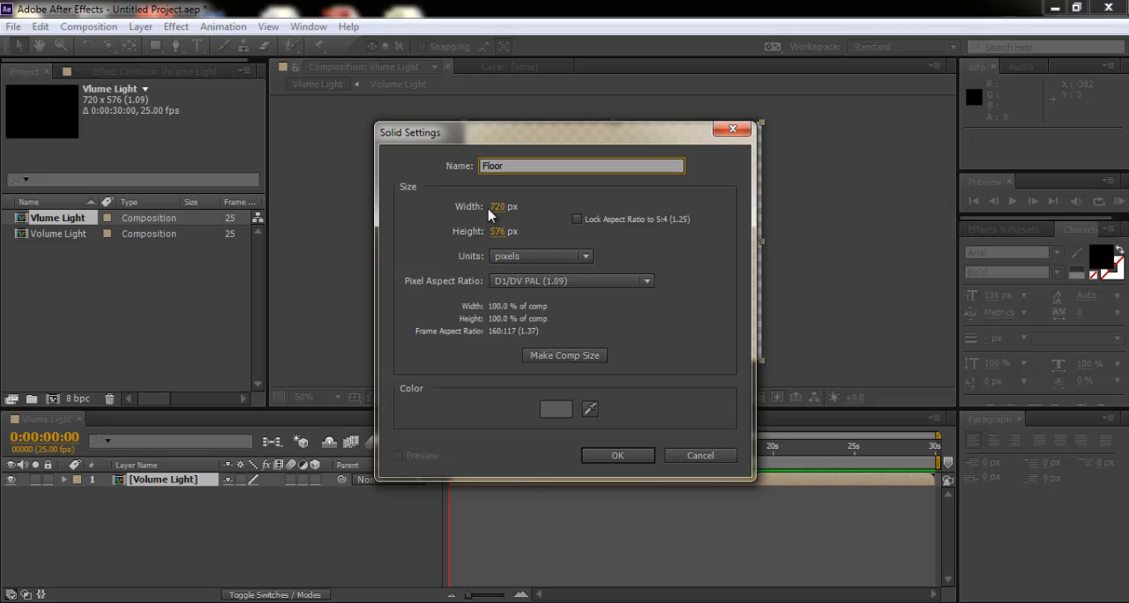
mouse_move(494, 212)
mouse_down()
mouse_move(508, 211)
mouse_move(498, 210)
mouse_up()
click(617, 455)
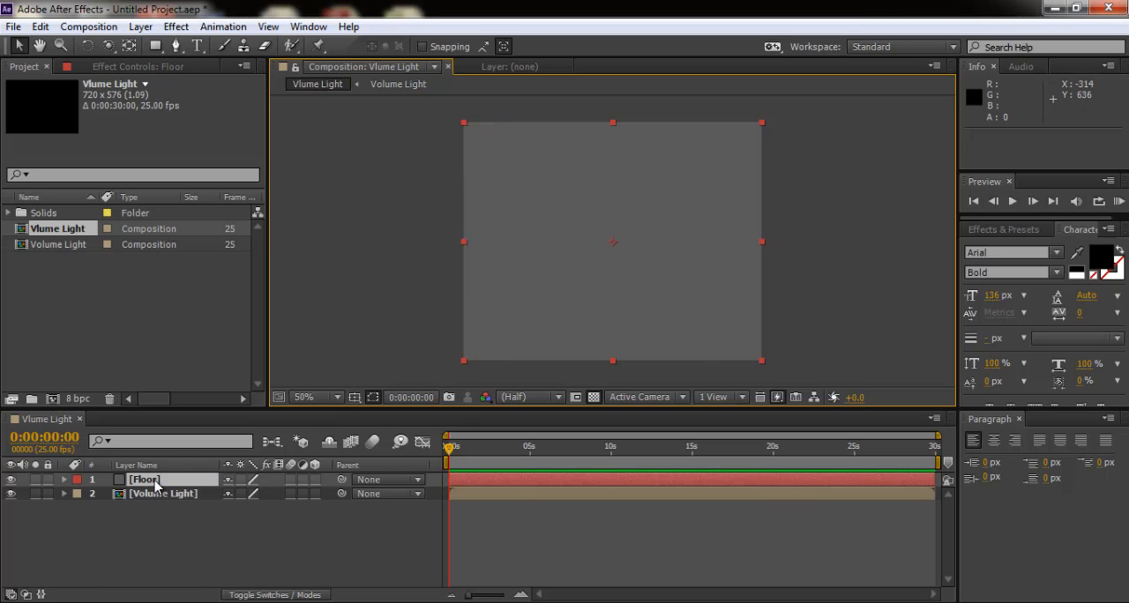
- Place the Floor layer below Volume Light and make both layers 3D
drag(155, 483, 154, 524)
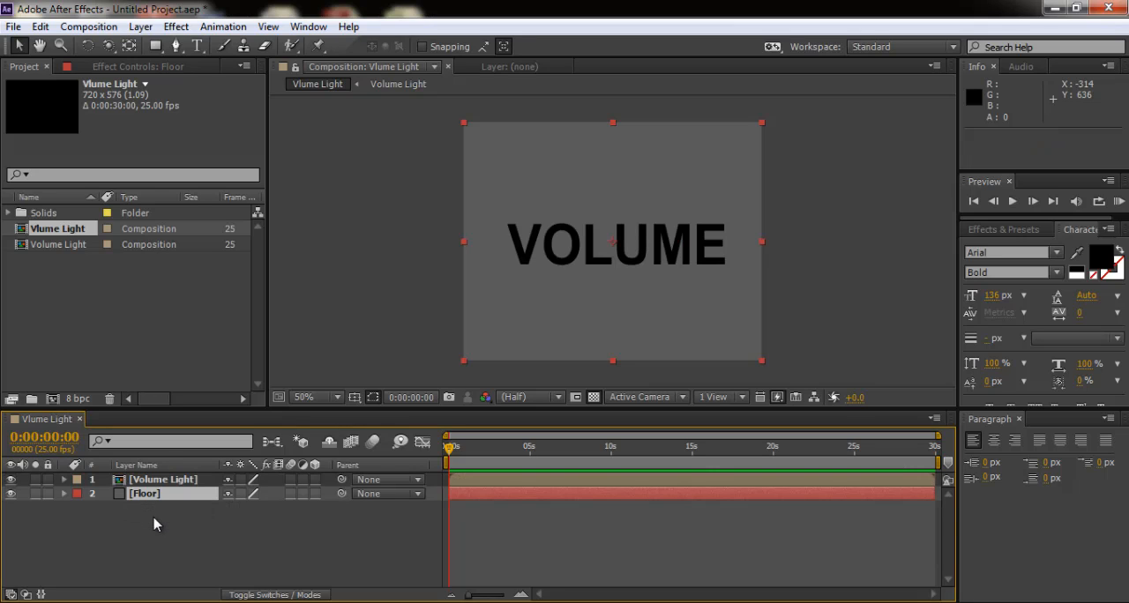
click(315, 493)
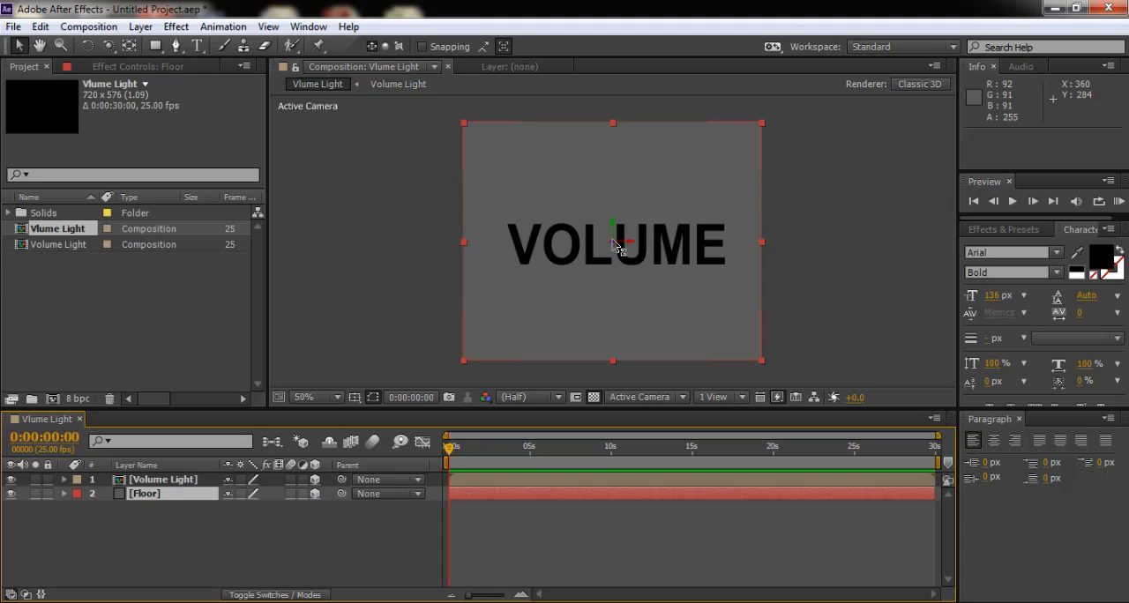
drag(615, 248, 615, 256)
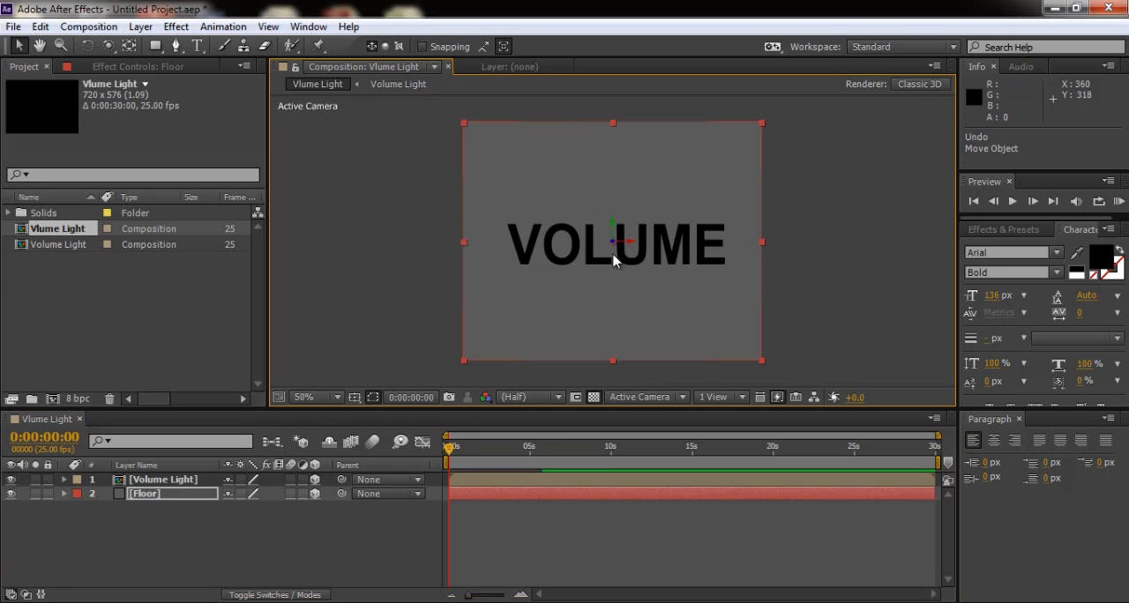
- Rotate the Floor layer to orientation 270°, 0°, 0° and lower it to the text's baseline at position 360, 358, 0
click(86, 47)
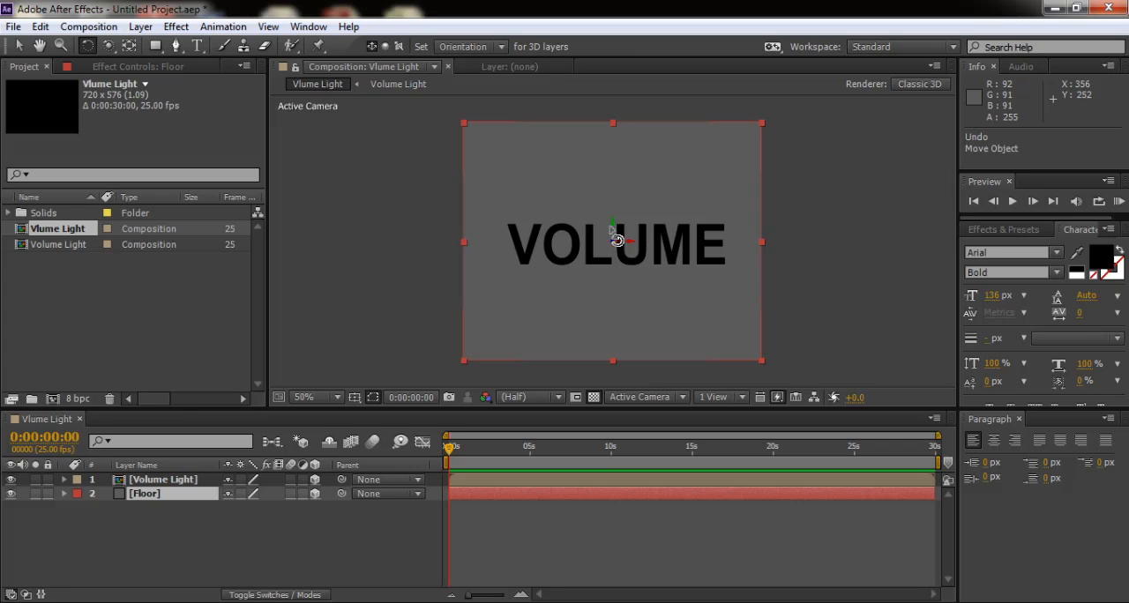
mouse_move(613, 244)
mouse_down()
mouse_move(628, 264)
mouse_move(618, 265)
mouse_up()
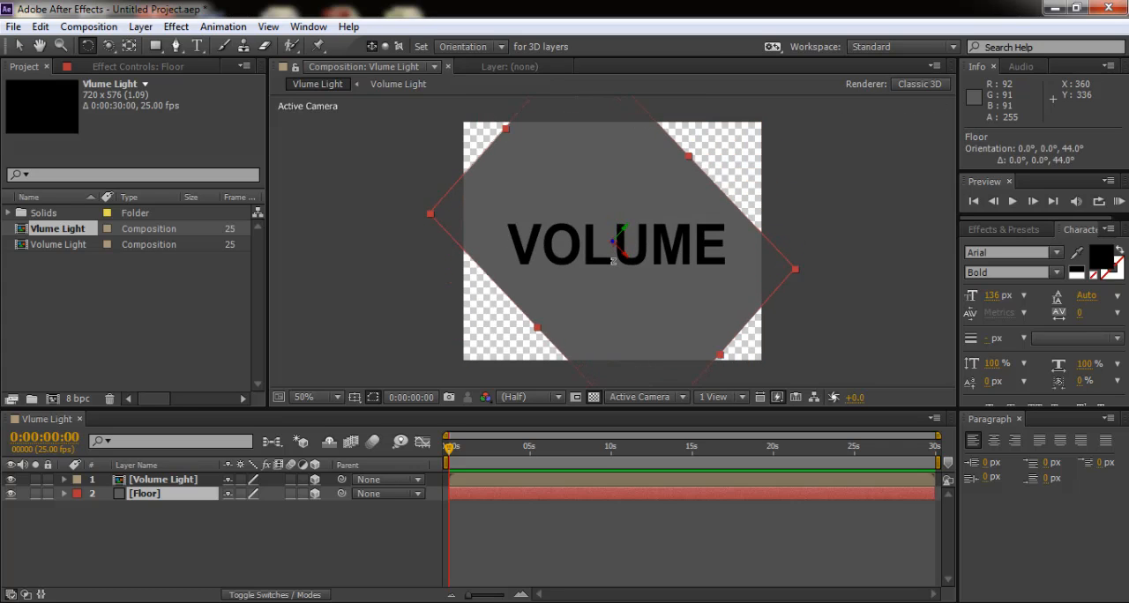
key(ctrl+z)
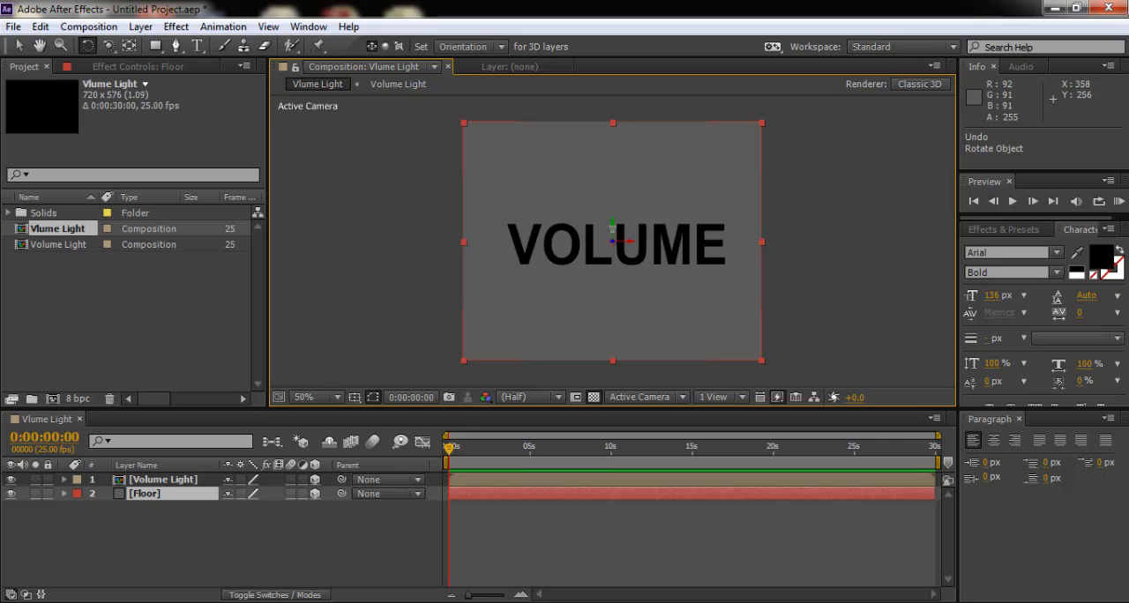
drag(613, 238, 610, 270)
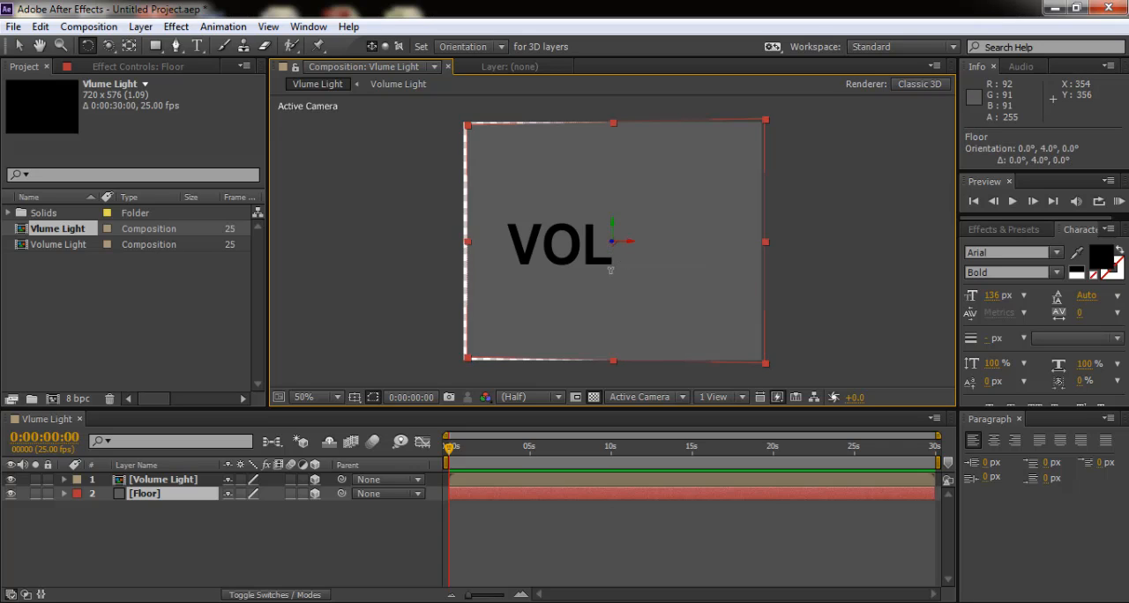
key(ctrl+z)
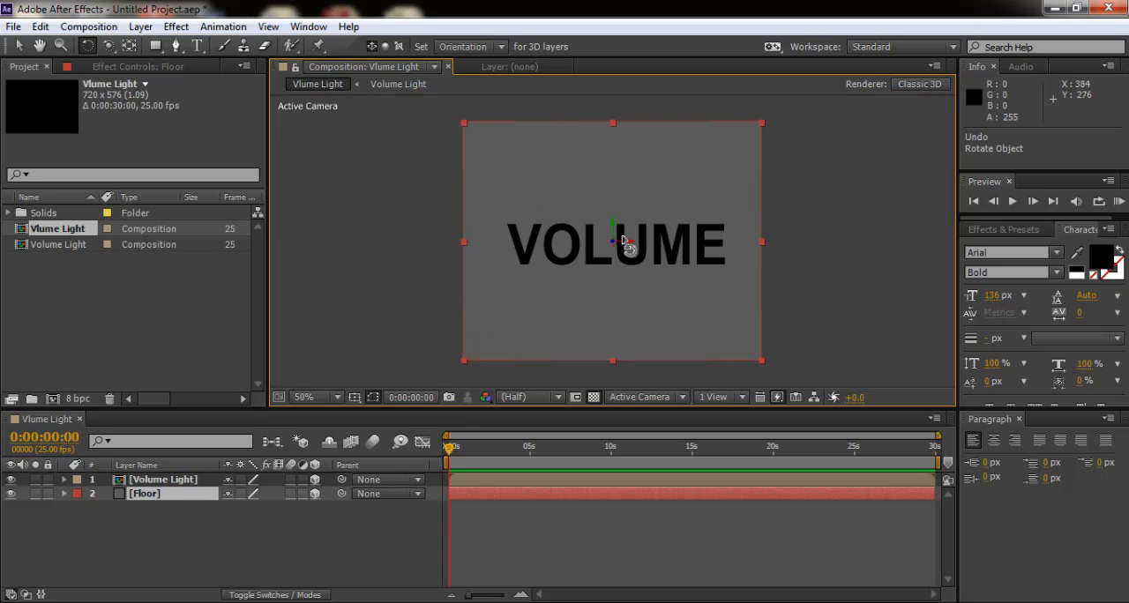
drag(622, 240, 625, 204)
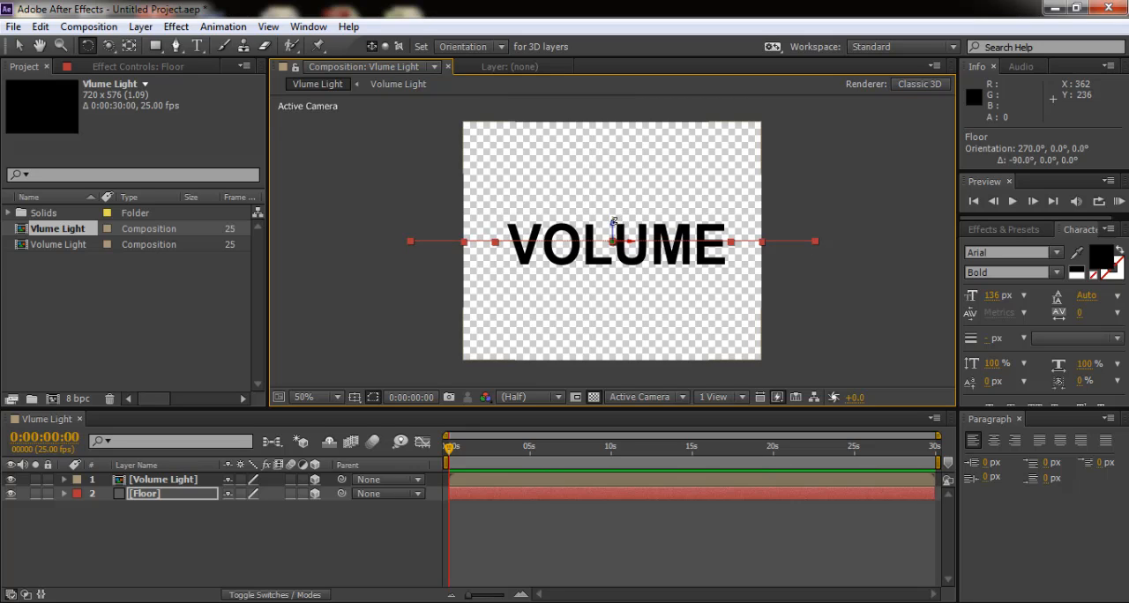
click(18, 46)
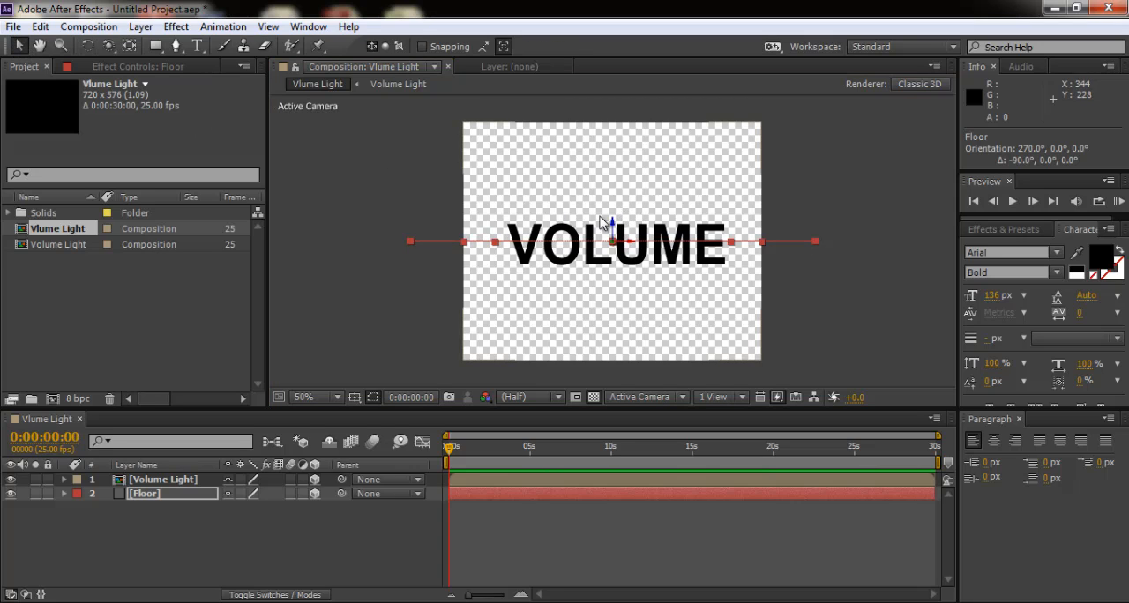
drag(619, 234, 617, 264)
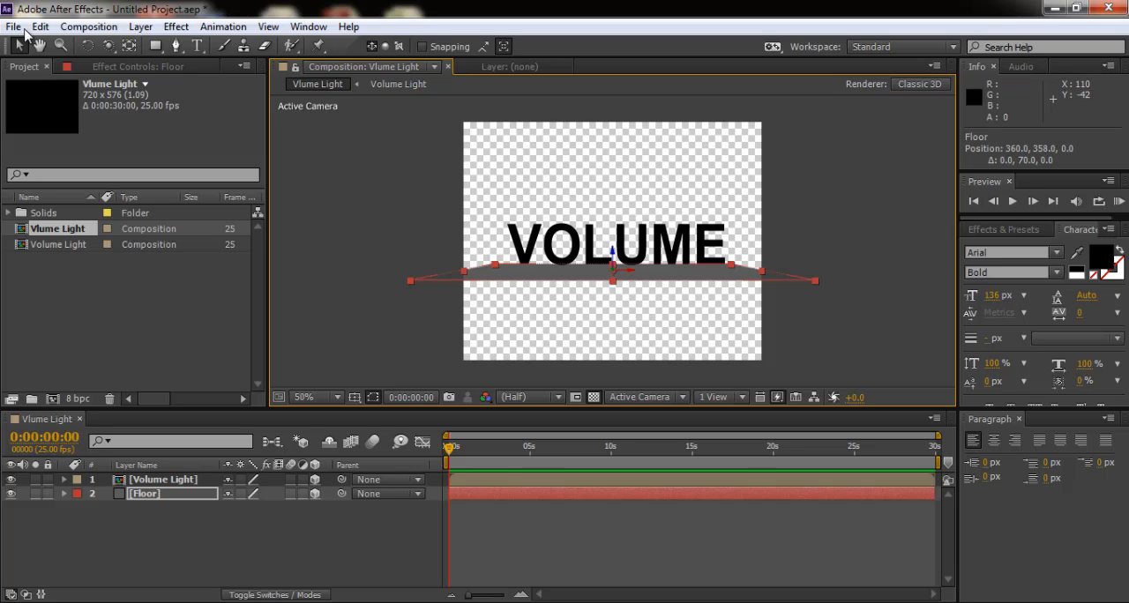
- Add a two-node camera named Camera 1 with the 28mm preset
click(140, 27)
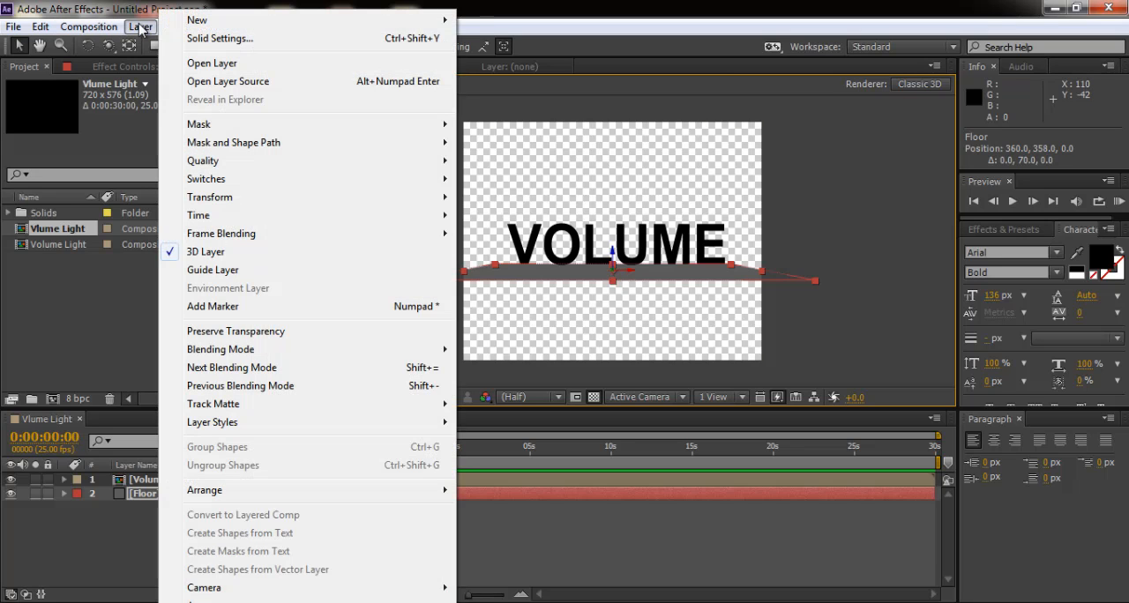
mouse_move(208, 21)
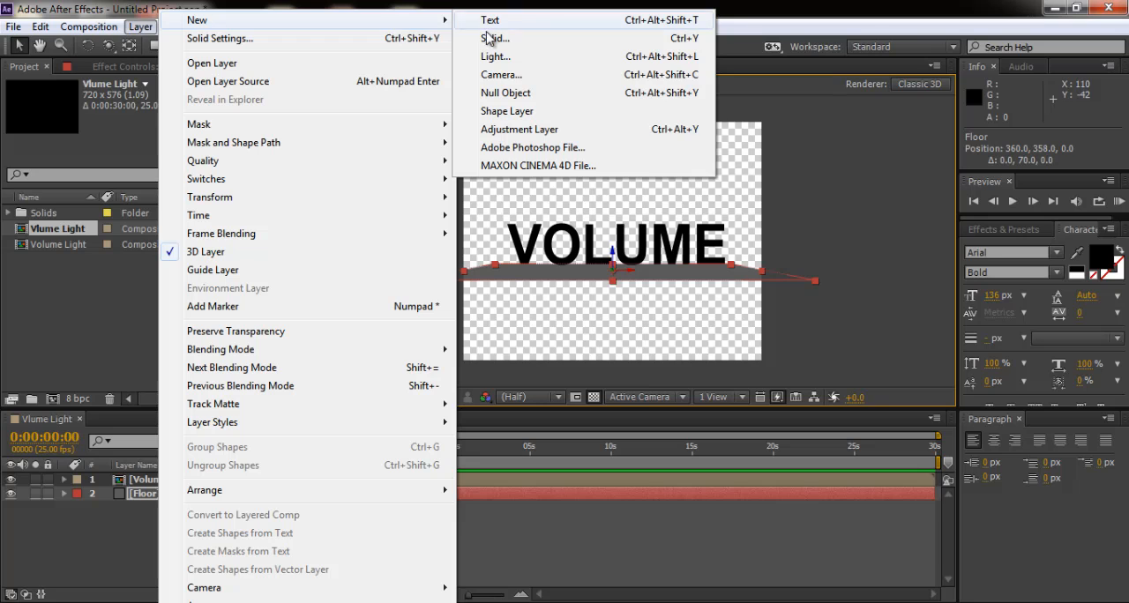
click(515, 76)
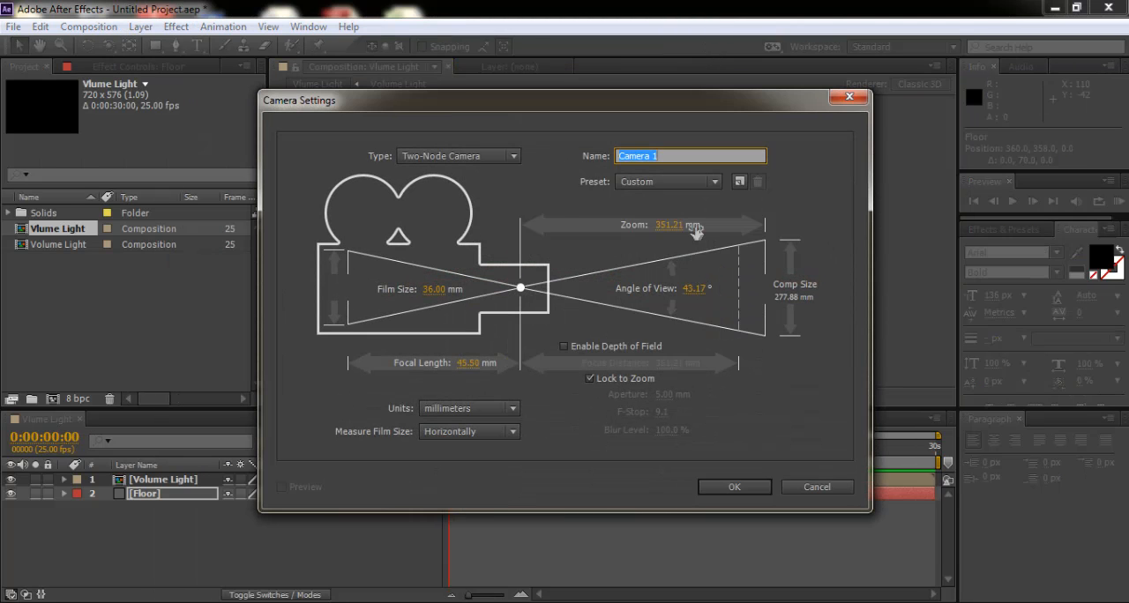
click(715, 183)
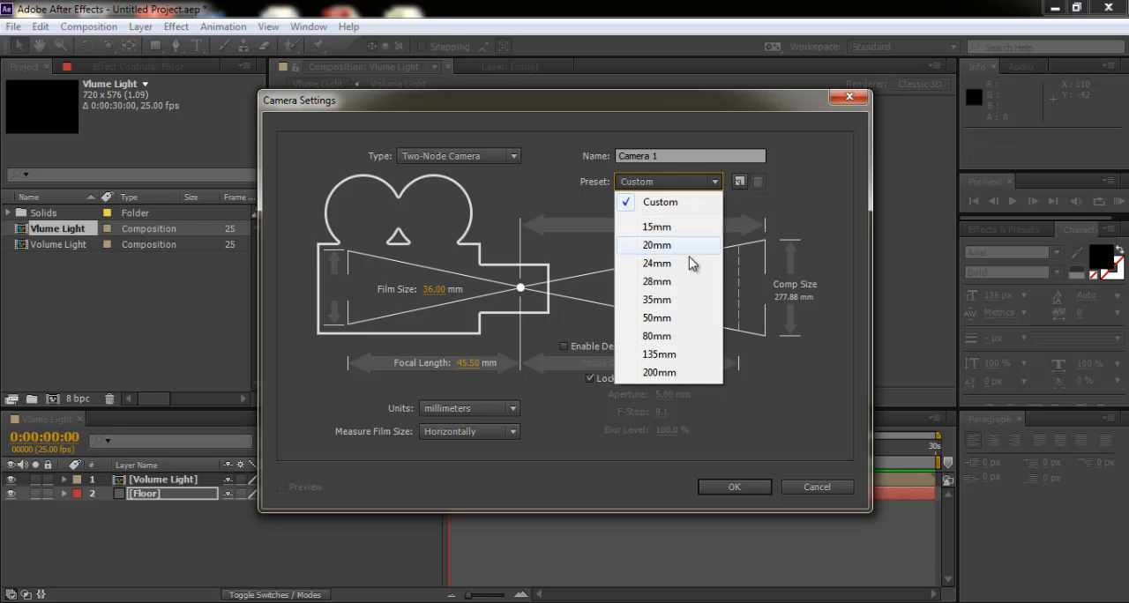
click(693, 281)
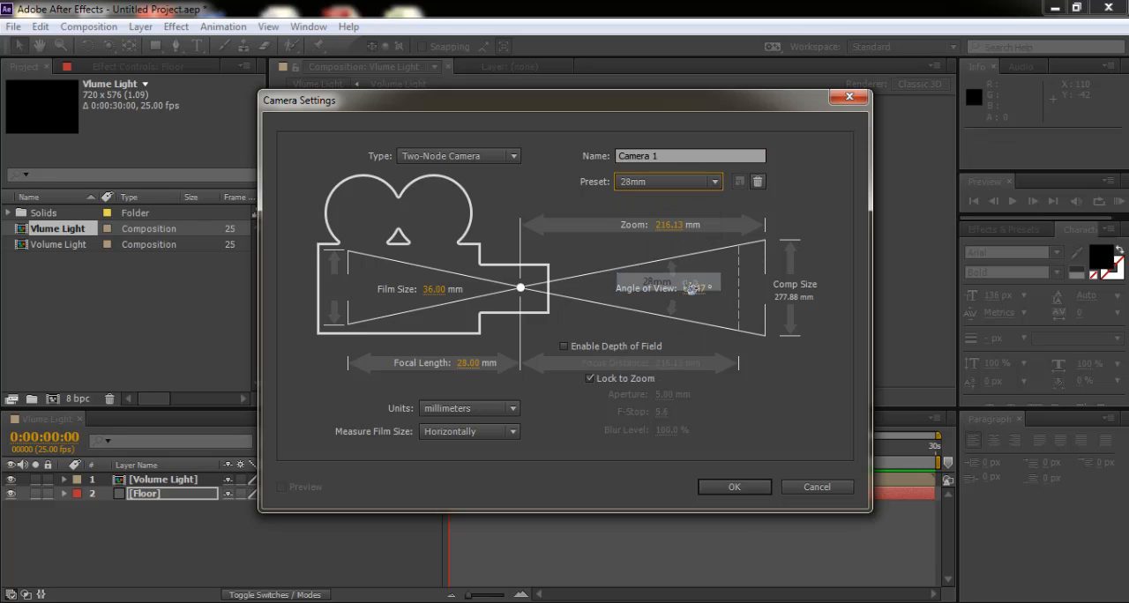
click(734, 488)
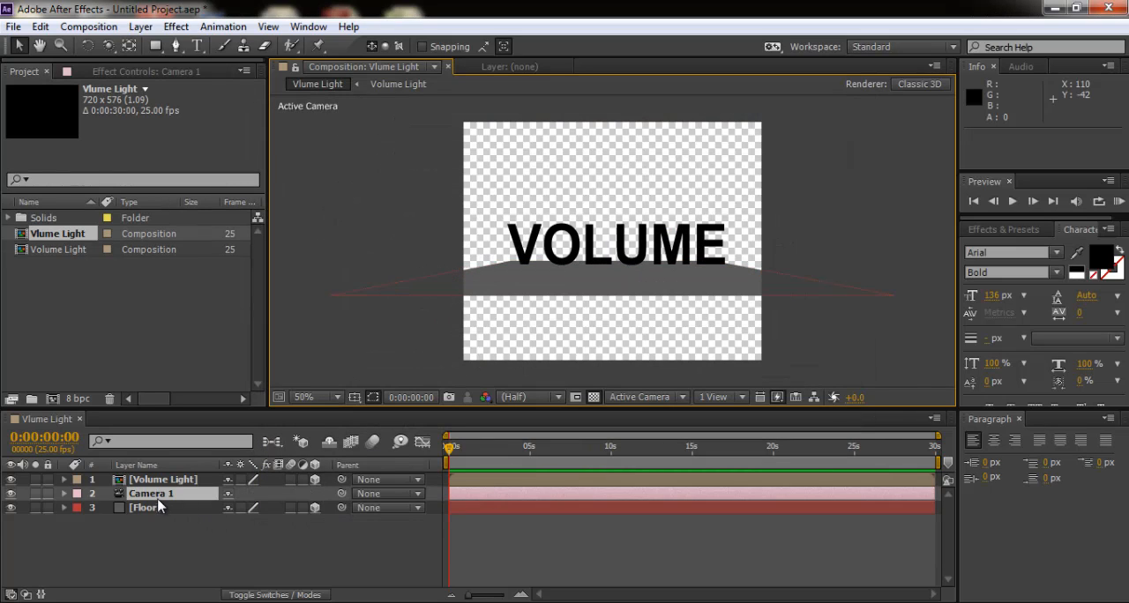
- Move the Camera 1 layer to the top of the stack and orbit it upward to about position 360, 140, -595
drag(157, 499, 159, 480)
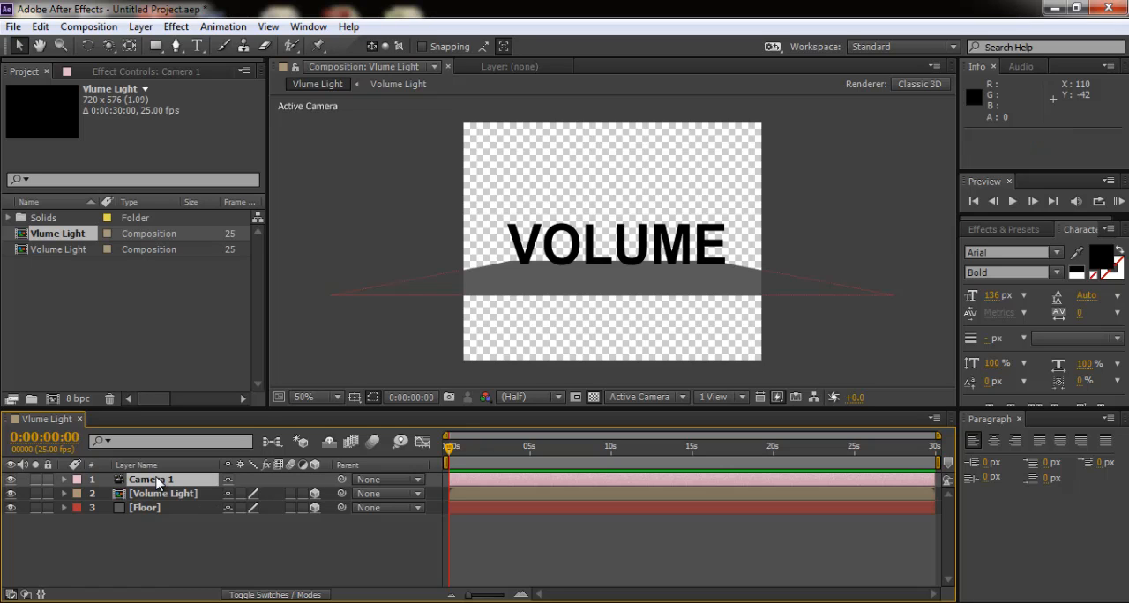
click(109, 47)
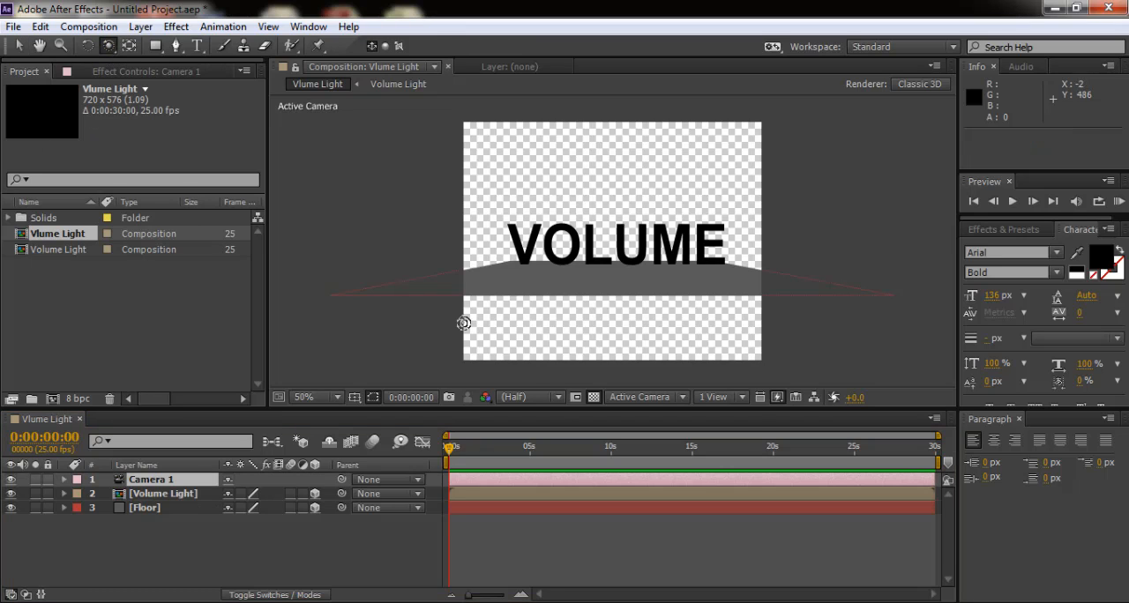
mouse_move(593, 278)
mouse_down()
mouse_move(529, 282)
mouse_move(608, 272)
mouse_move(677, 285)
mouse_move(582, 280)
mouse_up()
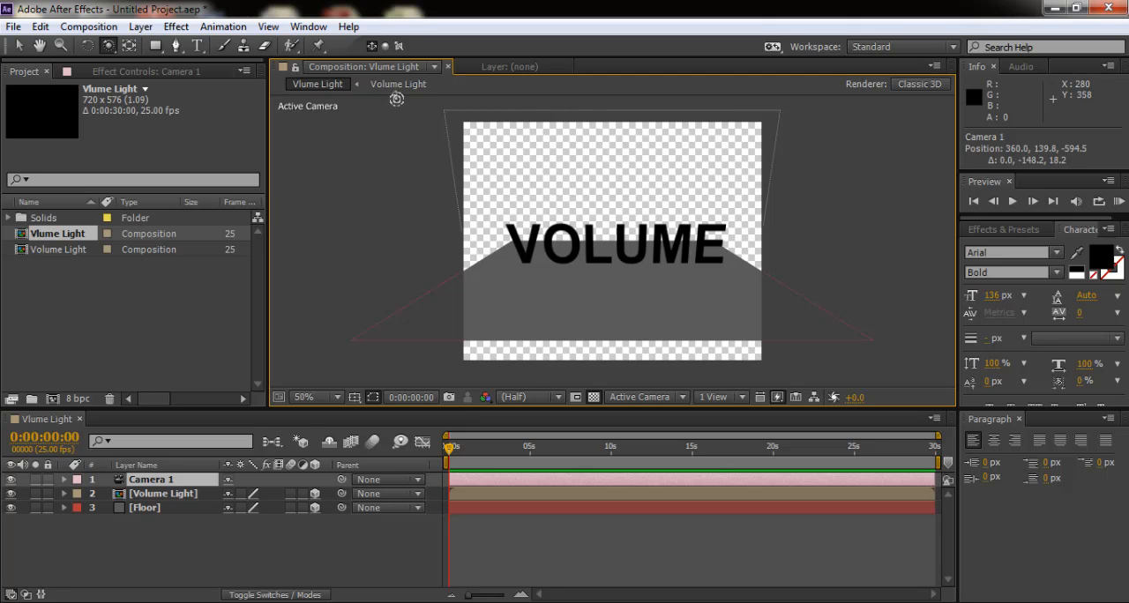
- Move Camera 1 closer to the text and orbit it slightly lower, to about position 364, 203, -506
drag(106, 48, 160, 101)
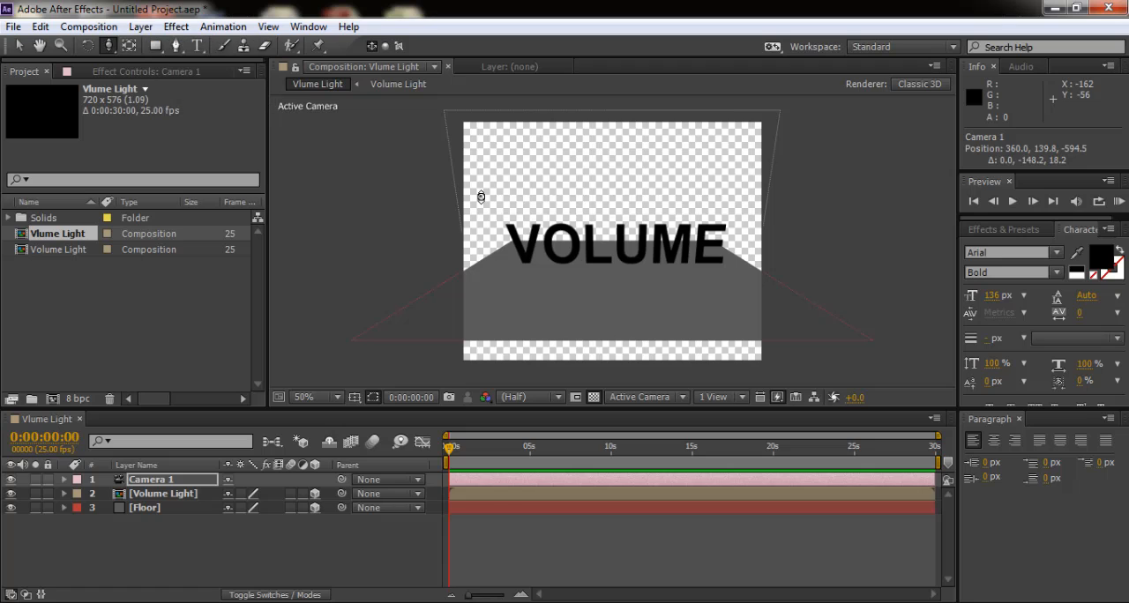
drag(596, 272, 595, 254)
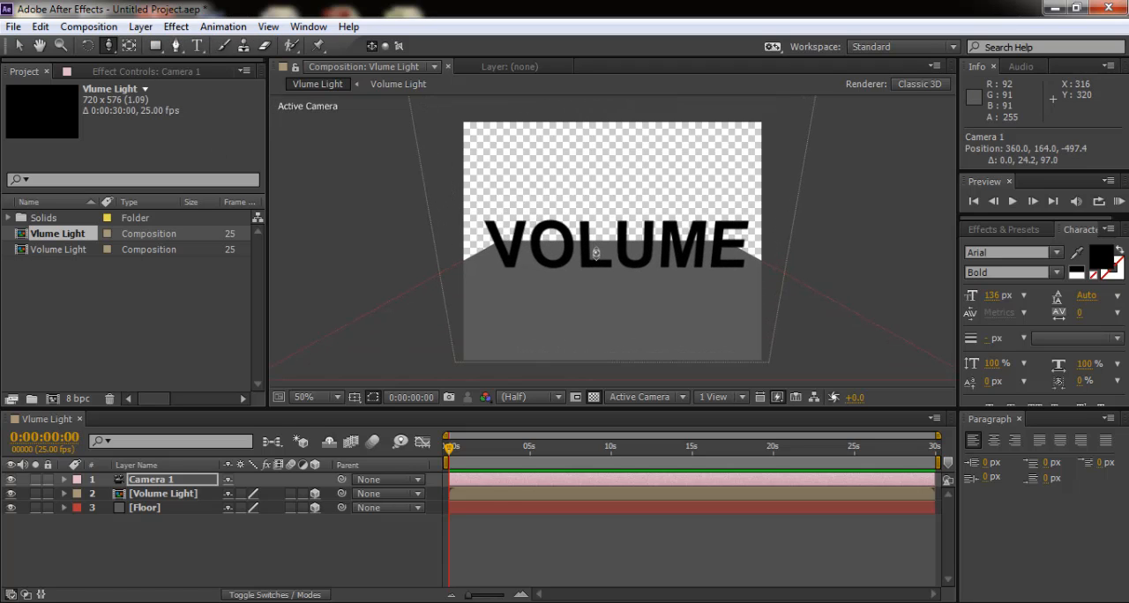
drag(107, 45, 140, 70)
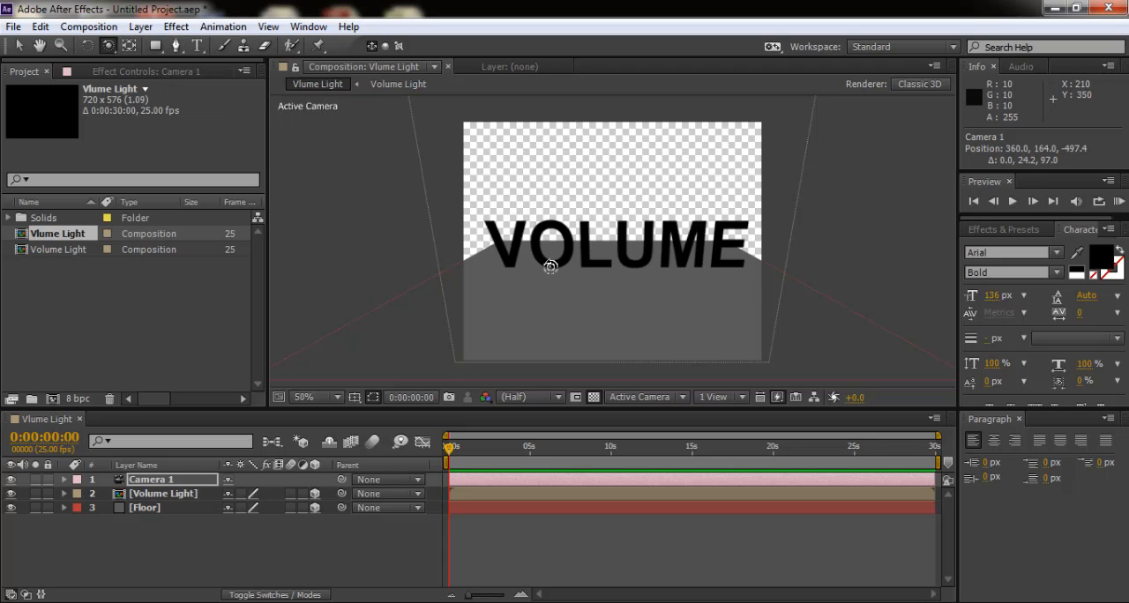
drag(547, 262, 549, 260)
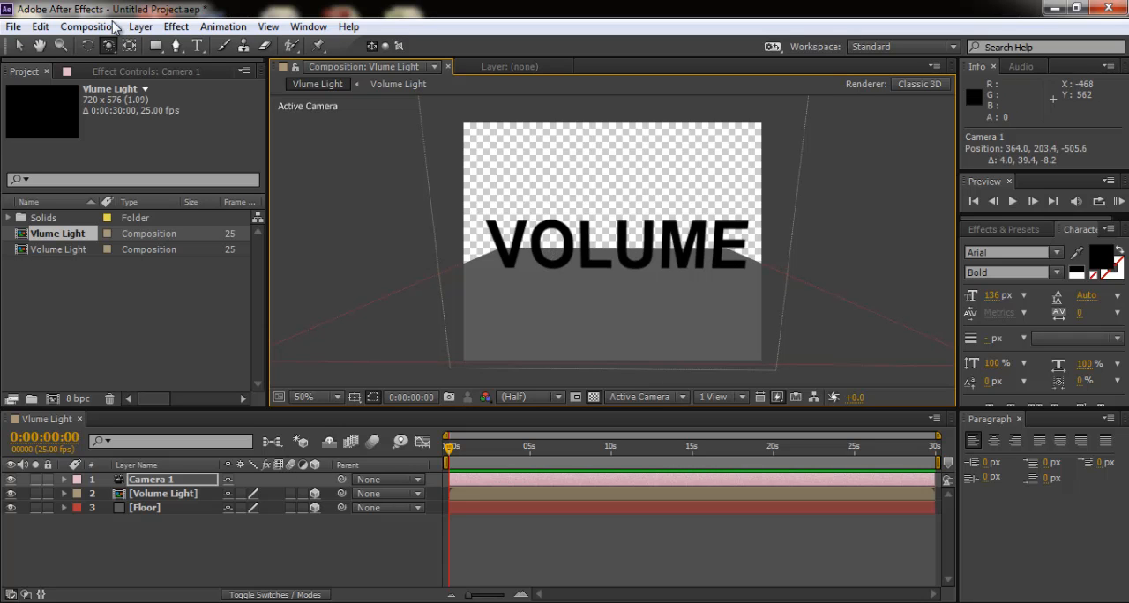
- Create a 720 x 576 px solid named BG with the black color 000000
click(140, 27)
mouse_move(210, 23)
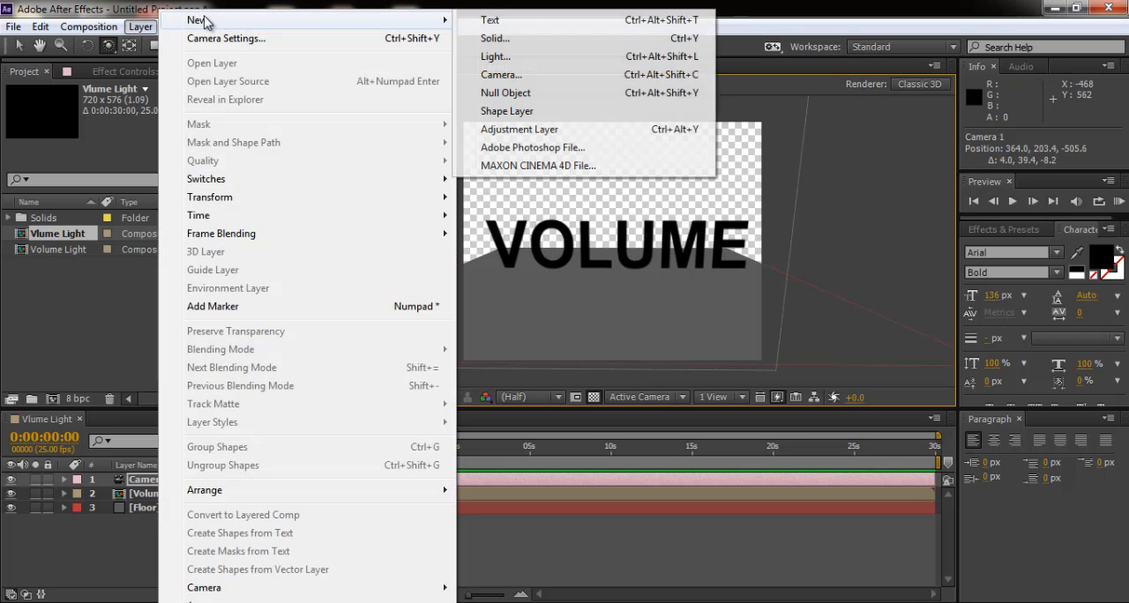
click(510, 39)
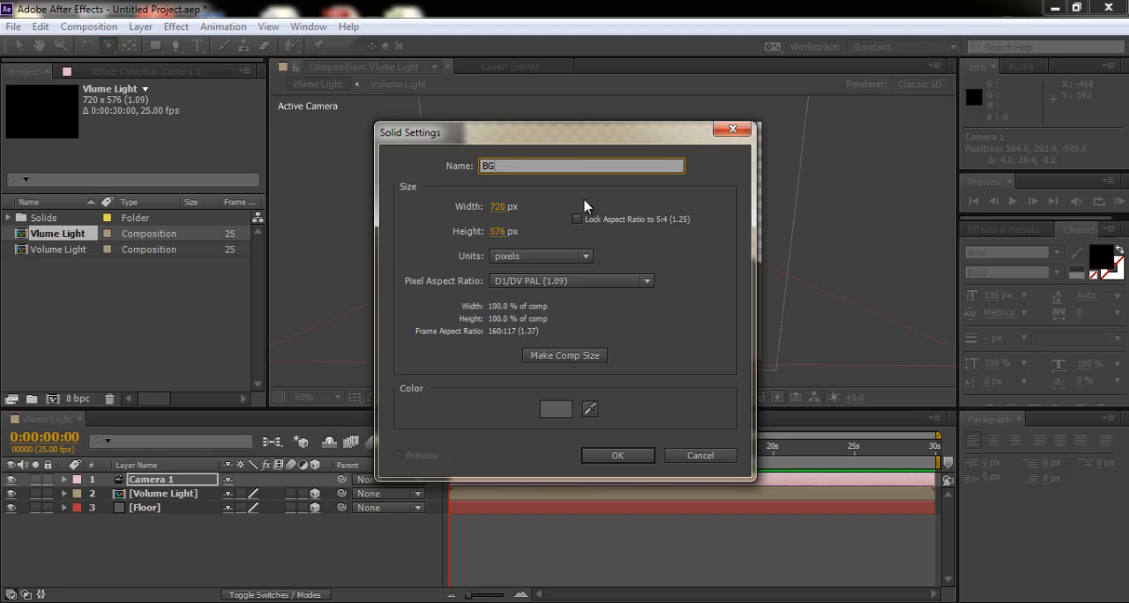
click(558, 410)
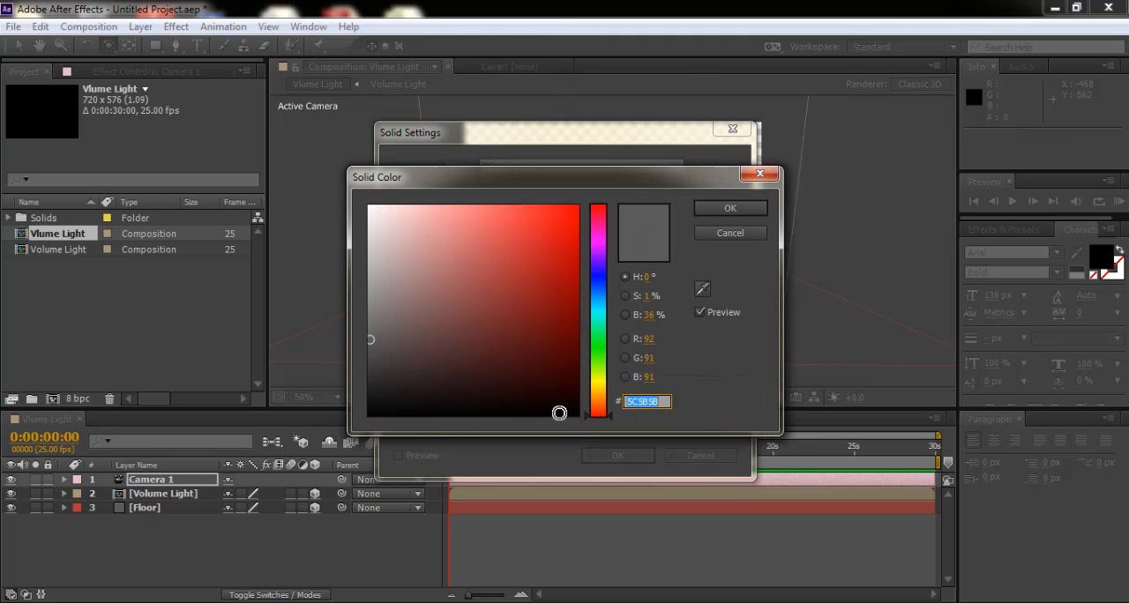
drag(430, 395, 373, 423)
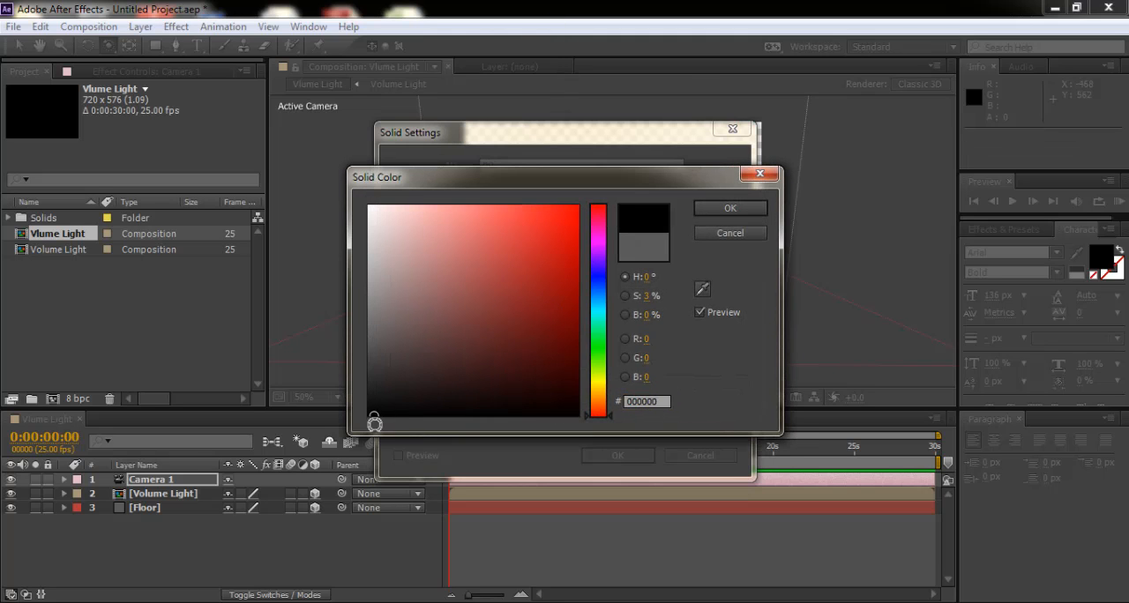
click(707, 212)
click(614, 457)
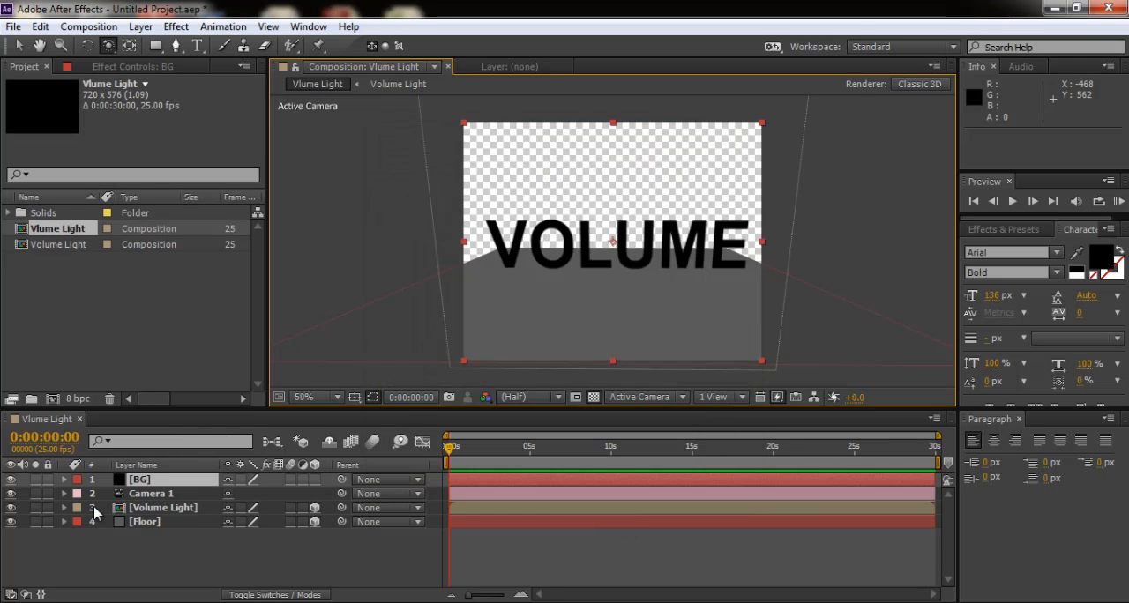
- Place the BG layer at the bottom of the layer stack, below Floor, and deselect it
drag(149, 481, 149, 547)
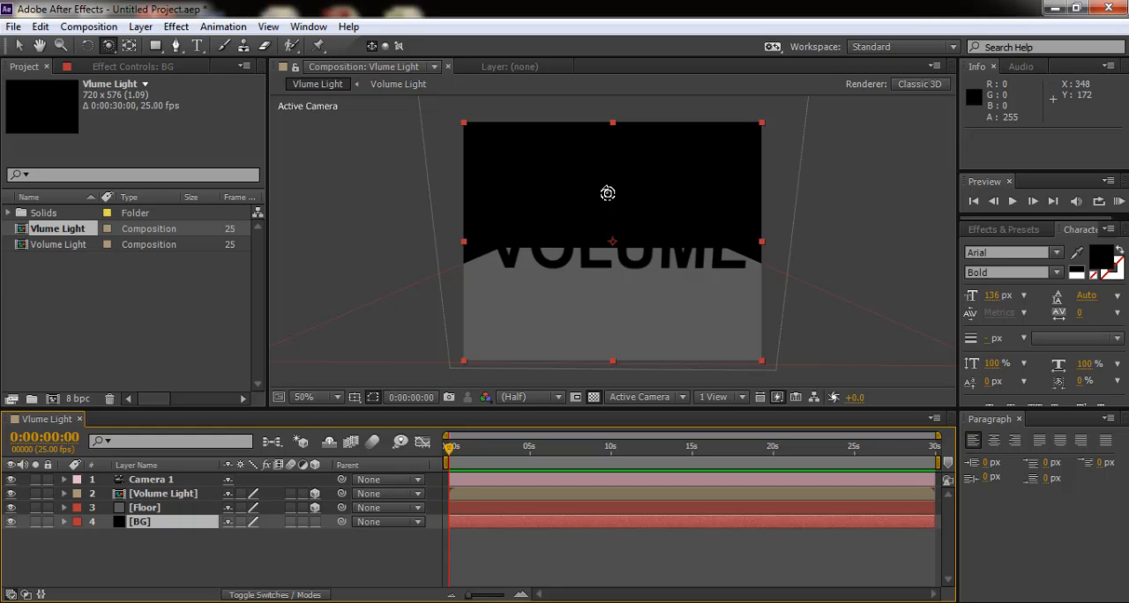
click(18, 45)
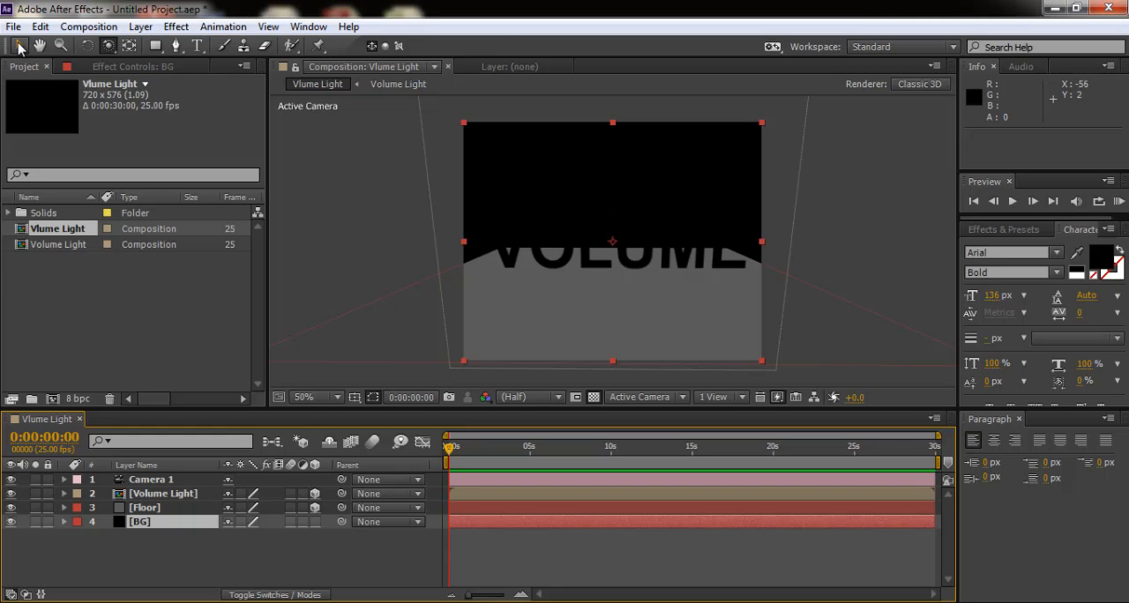
click(824, 248)
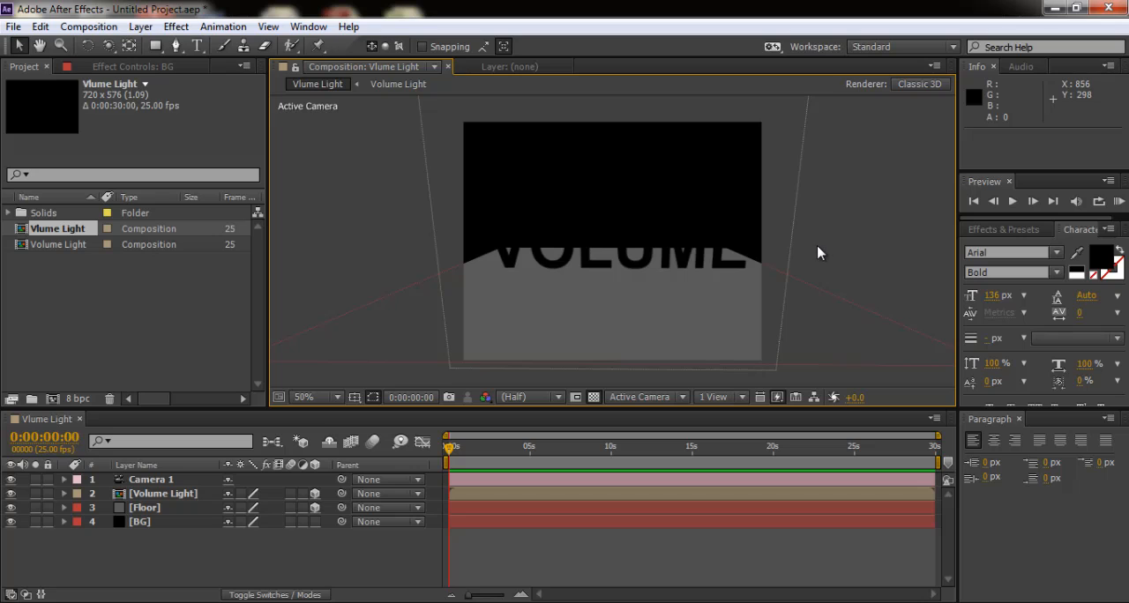
- Try adding a shadow-casting spot light above Camera 1 and undo its creation
click(155, 480)
click(141, 27)
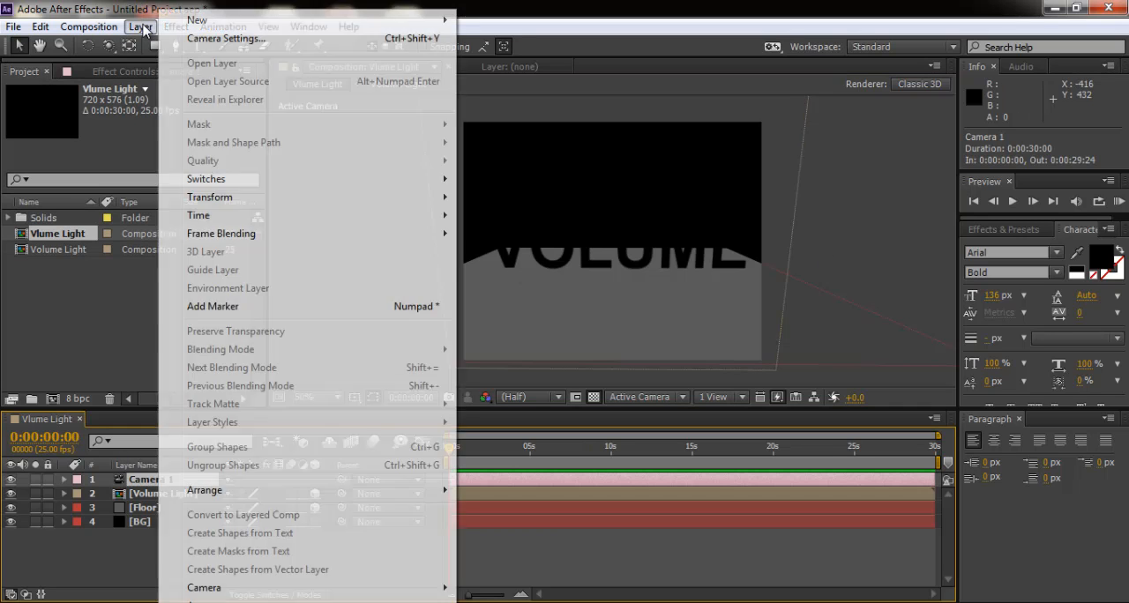
mouse_move(216, 20)
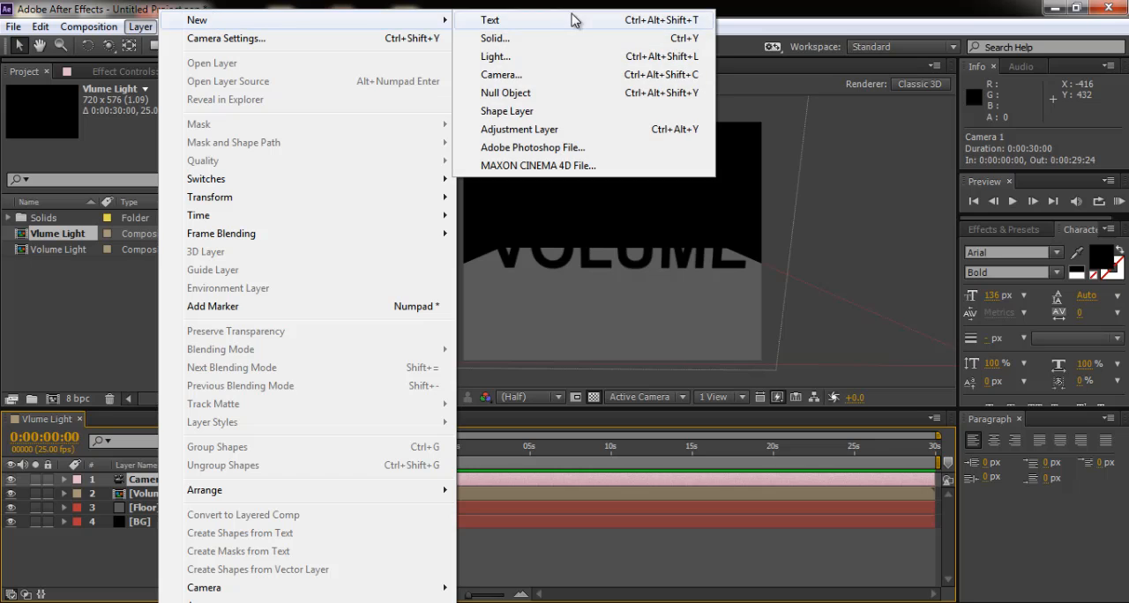
click(521, 58)
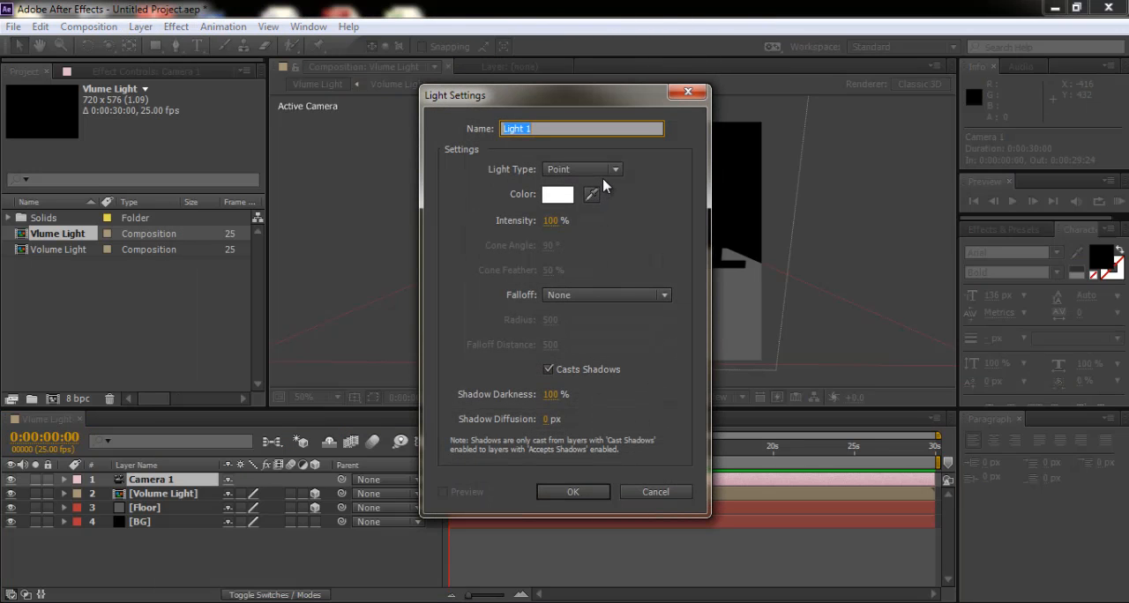
click(615, 169)
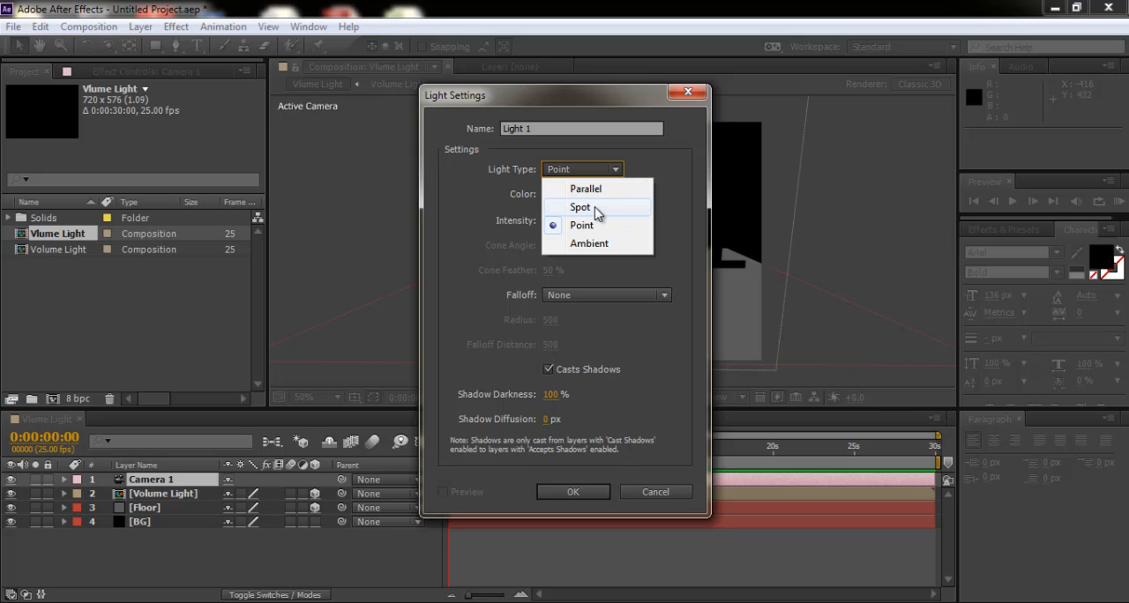
click(596, 208)
click(573, 492)
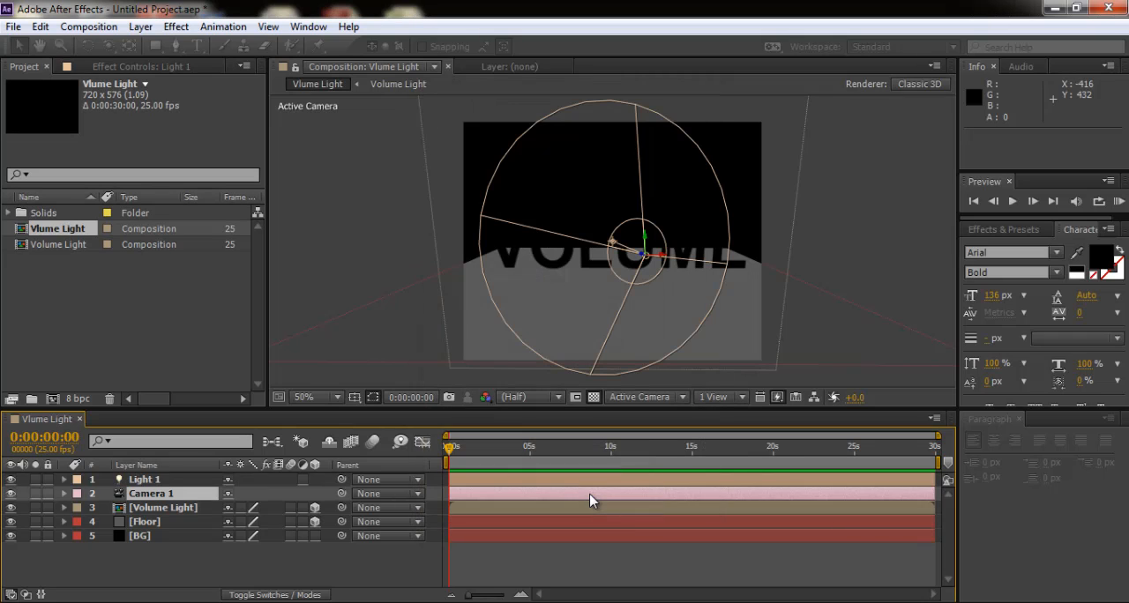
key(ctrl+z)
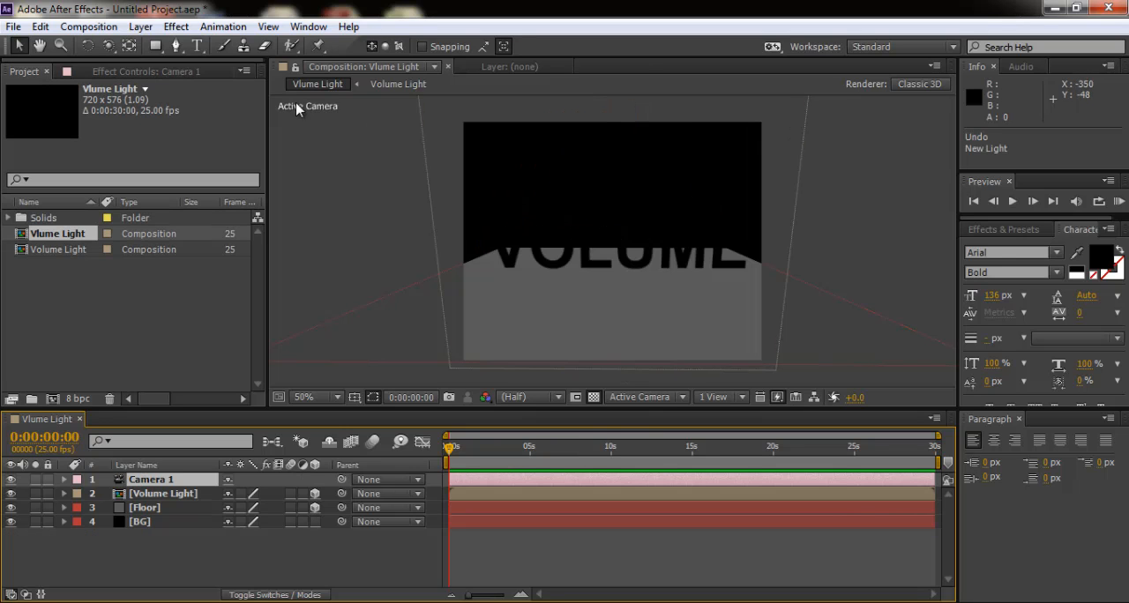
- Add a white point light named Light 1 with 100% intensity, no falloff, shadow casting on and 100% shadow darkness
click(143, 28)
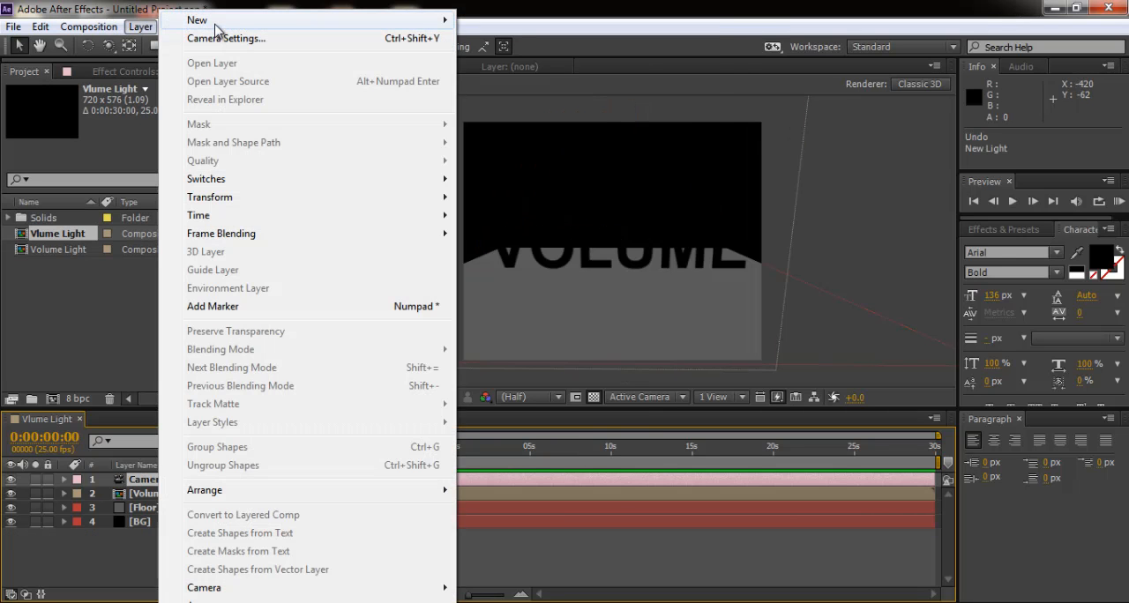
mouse_move(217, 21)
click(539, 64)
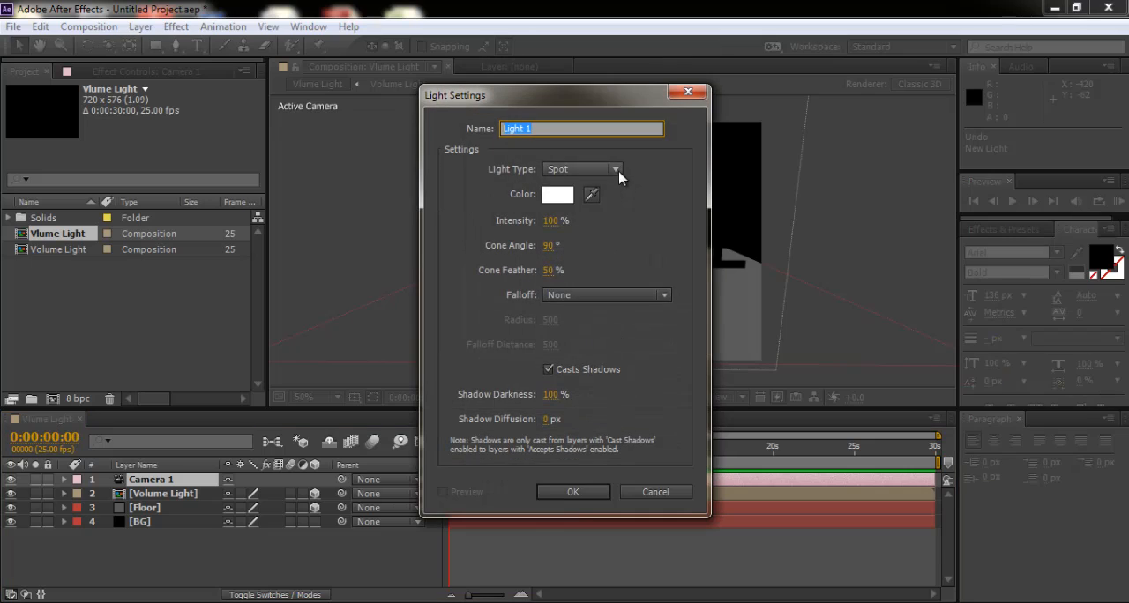
click(615, 170)
click(599, 228)
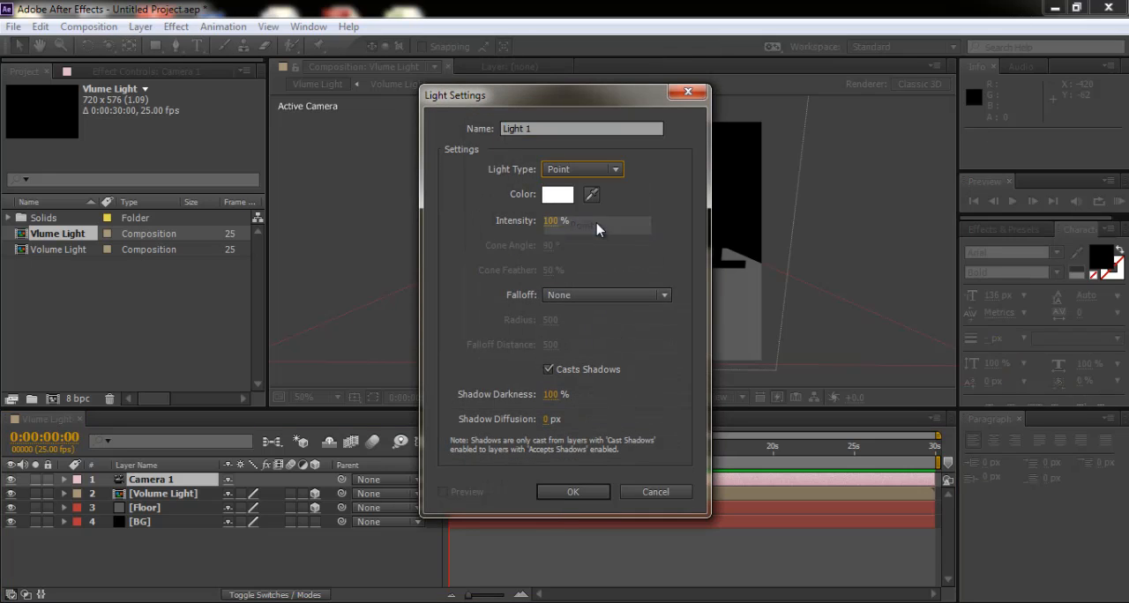
click(580, 495)
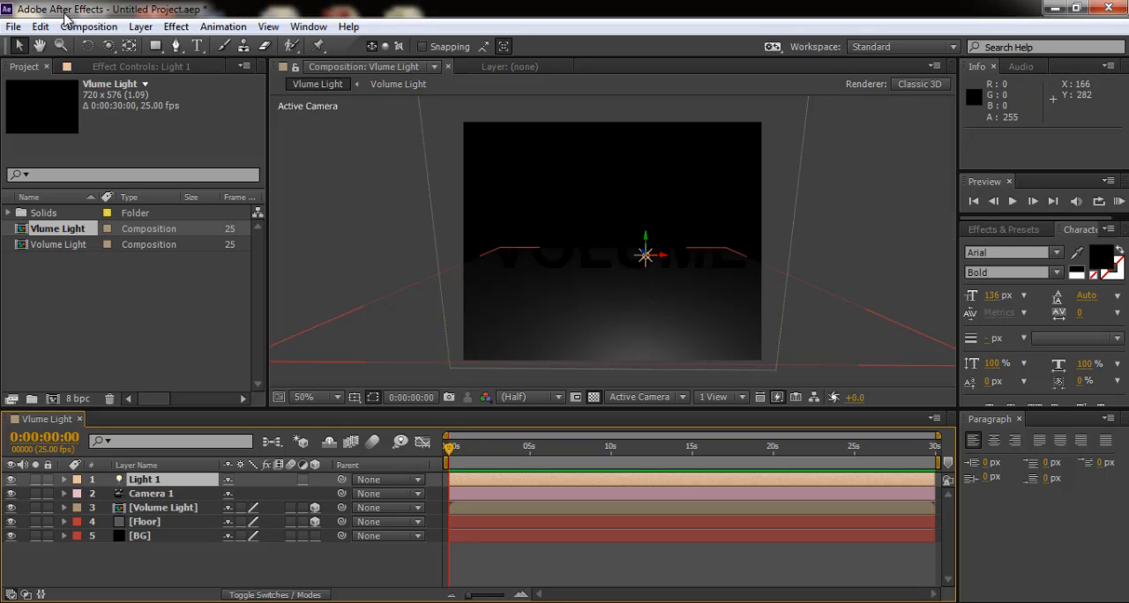
- Orbit Camera 1 to a side angle and move Light 1 along Z behind the text, to about position 393, 255, 624
click(107, 46)
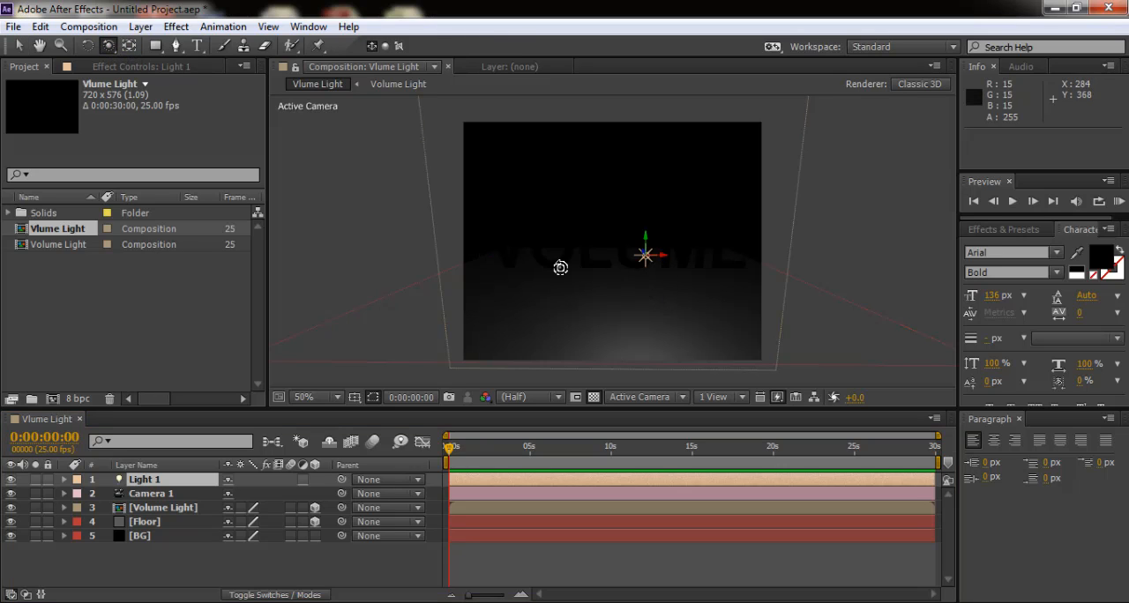
drag(559, 257, 627, 269)
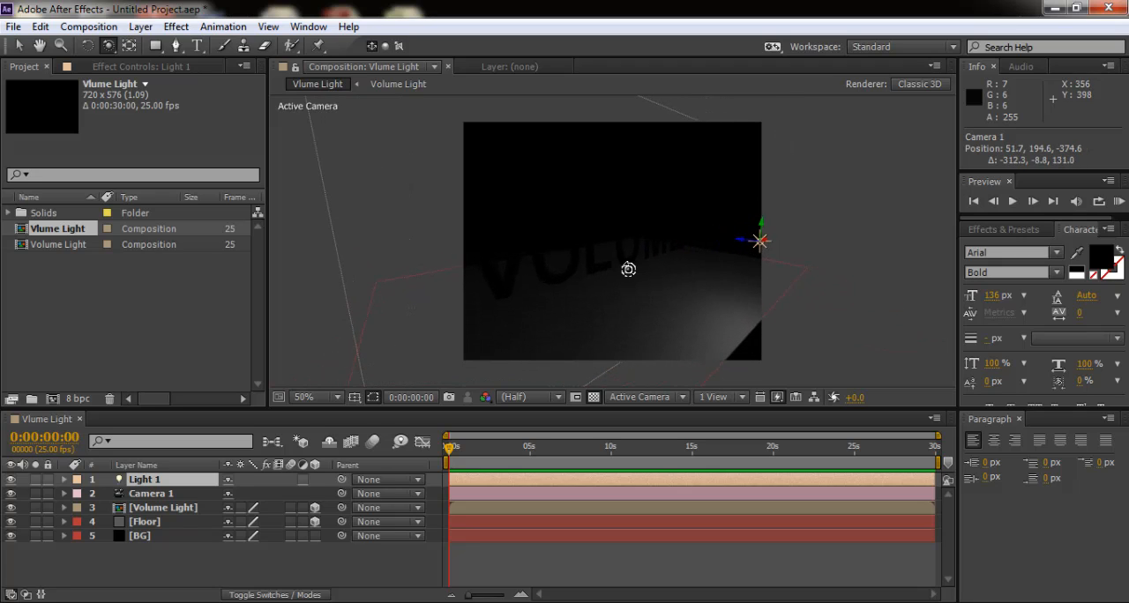
click(20, 46)
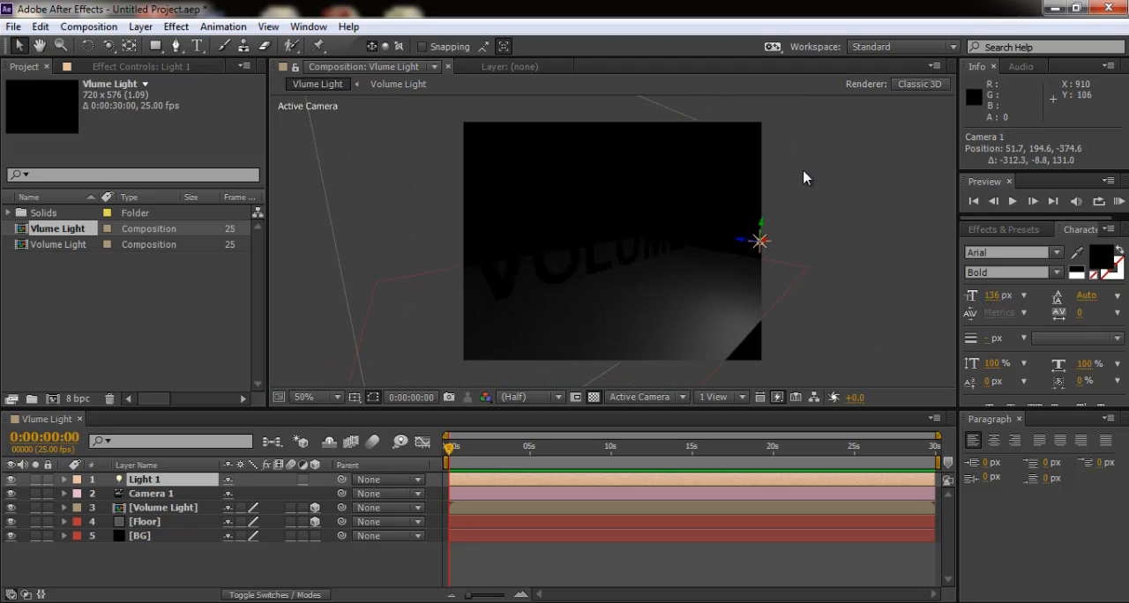
drag(743, 247, 369, 256)
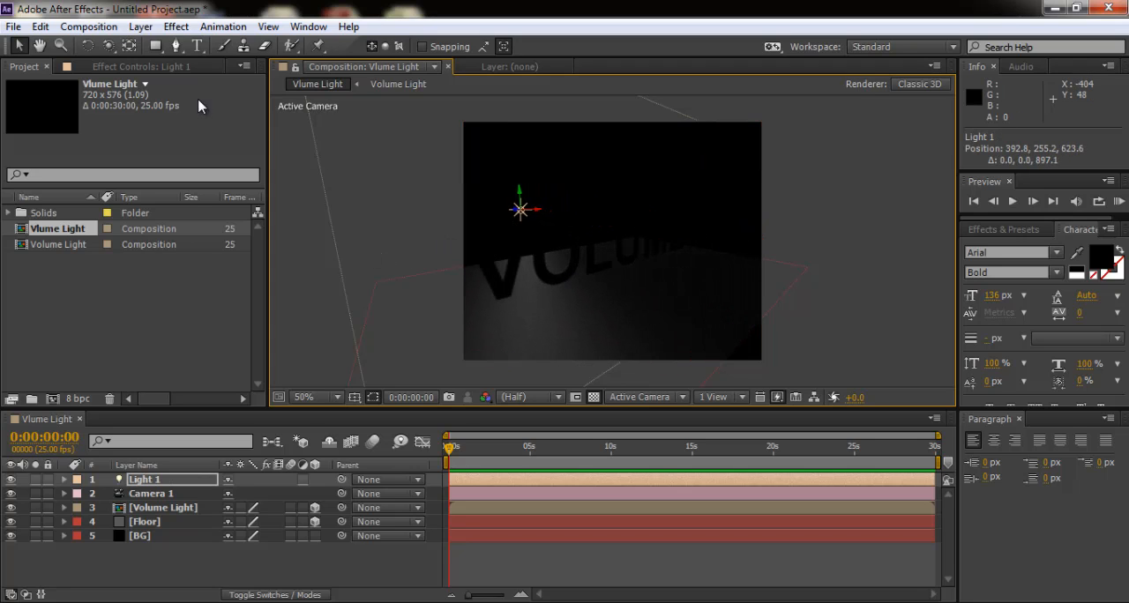
- Bring Light 1 closer behind the text at about Z 528 and orbit Camera 1 back to a front view at position 360, 203.4, -505.6
click(107, 47)
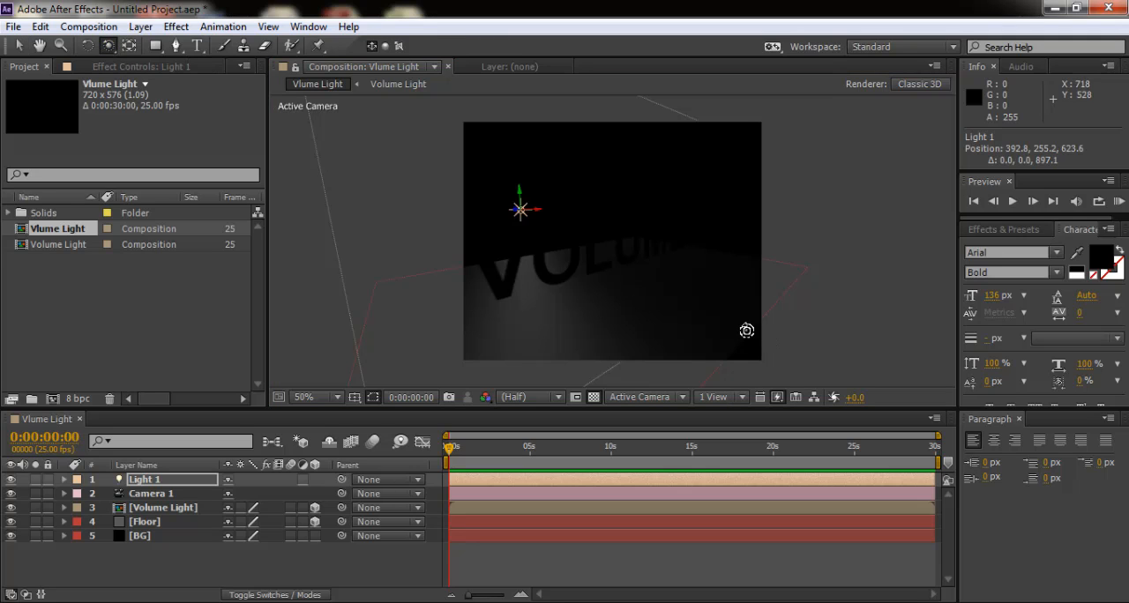
drag(605, 269, 655, 269)
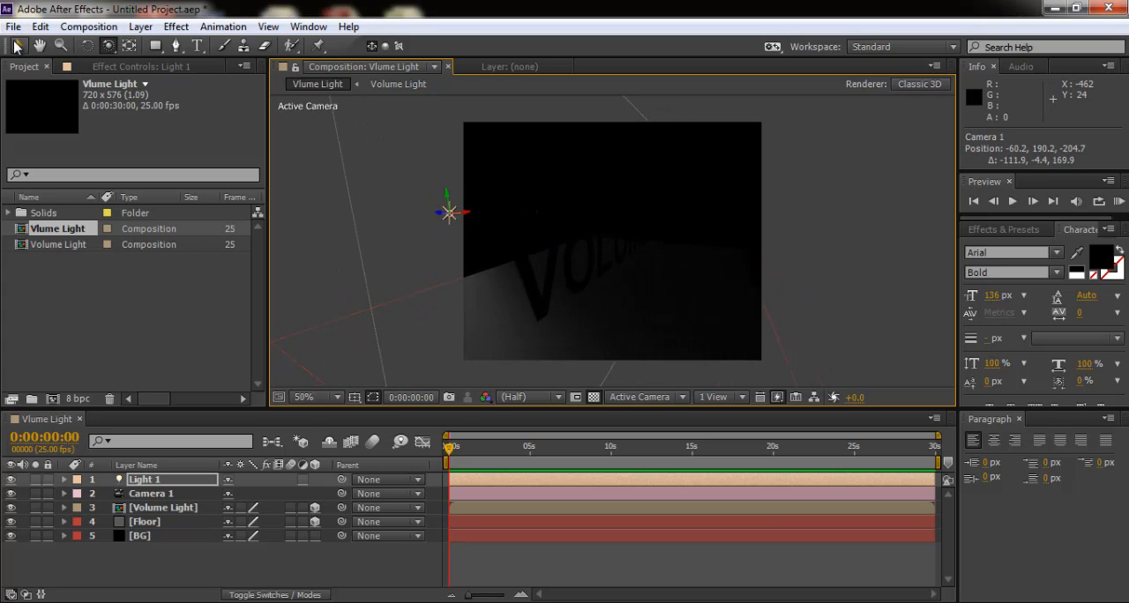
click(18, 45)
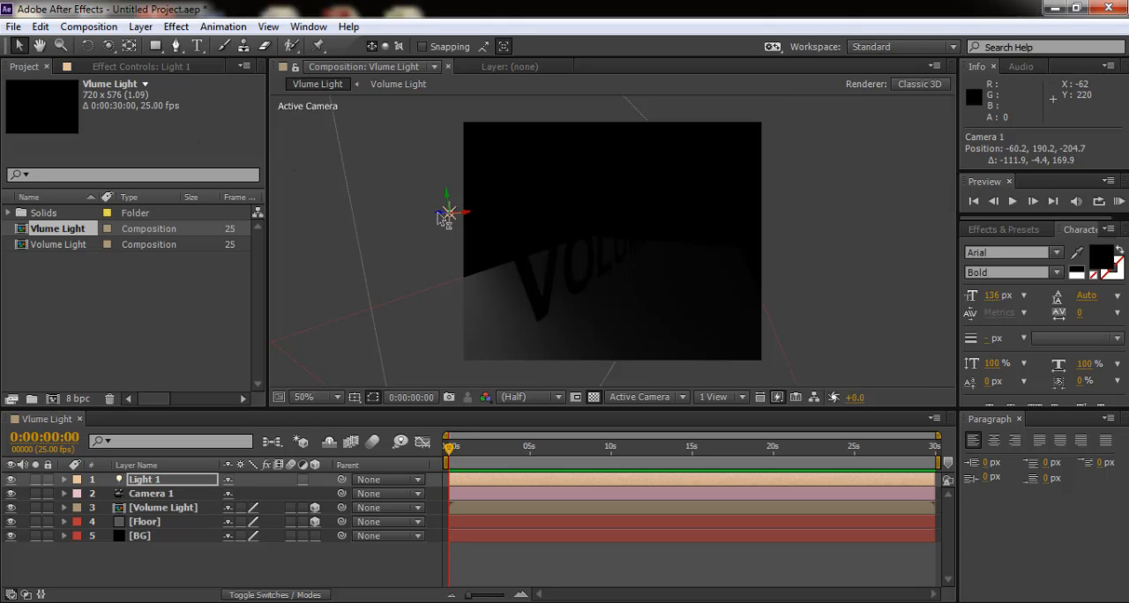
drag(444, 211, 477, 231)
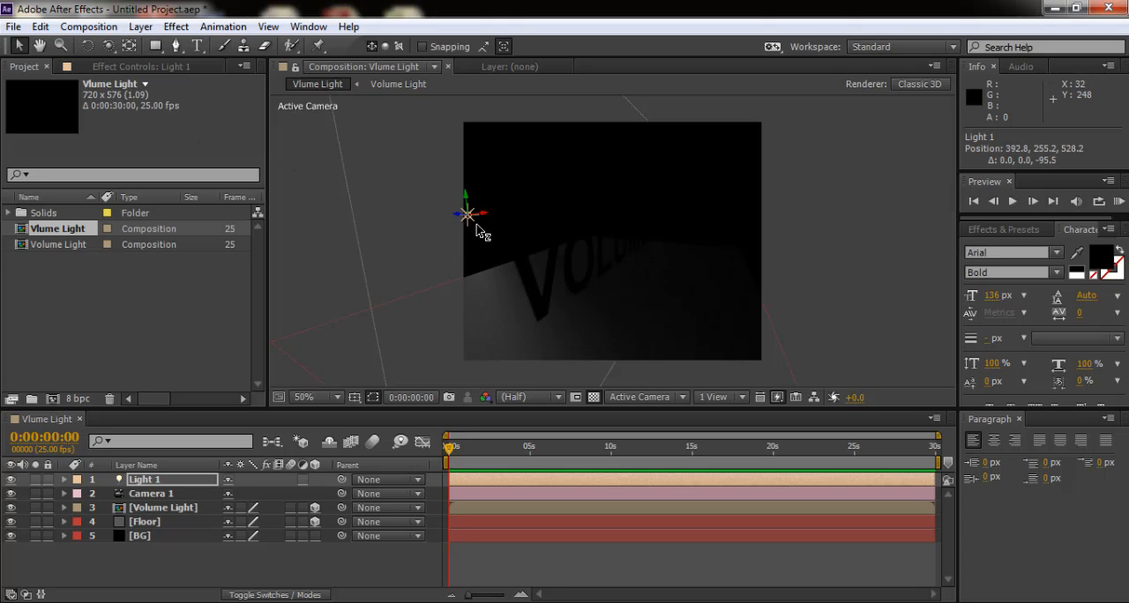
click(108, 45)
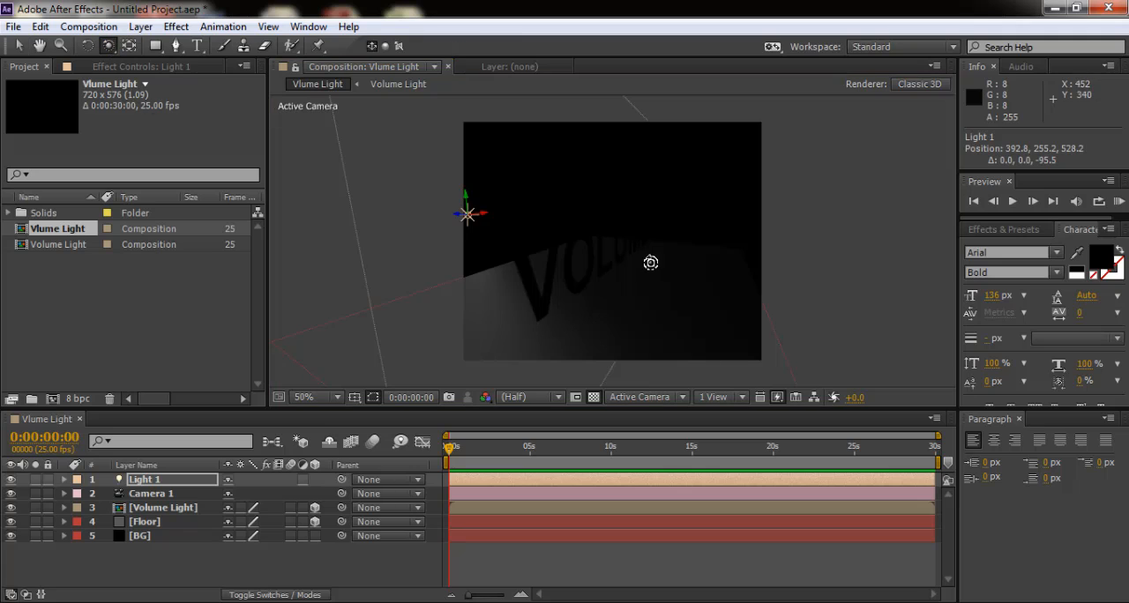
drag(650, 263, 544, 260)
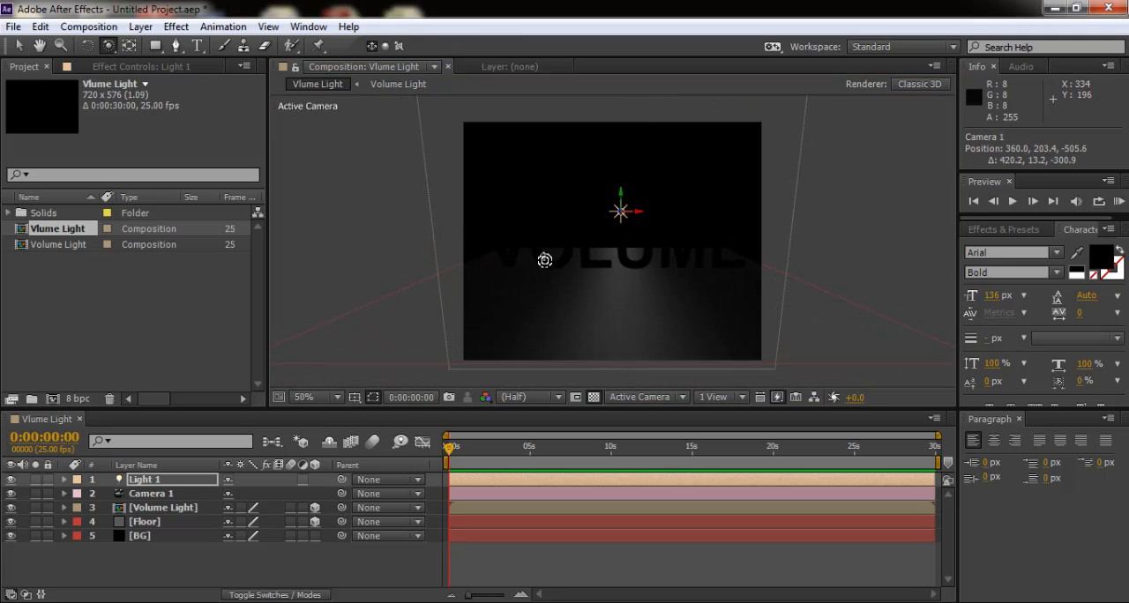
- Turn on Casts Shadows in the Volume Light layer's material options and orbit Camera 1 slightly to check the floor shadows
click(157, 509)
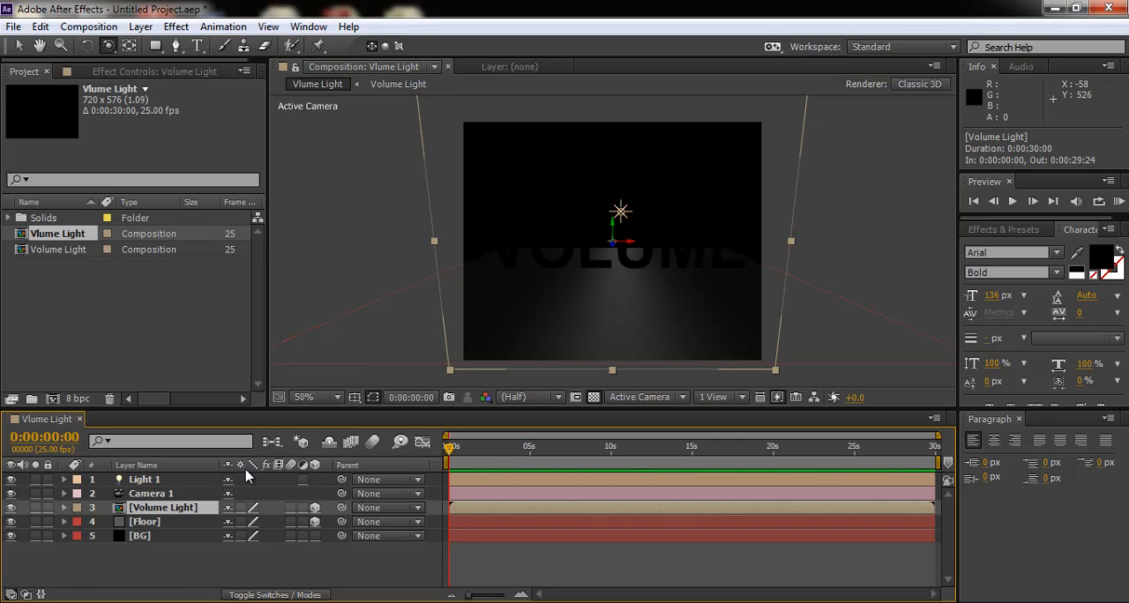
click(64, 509)
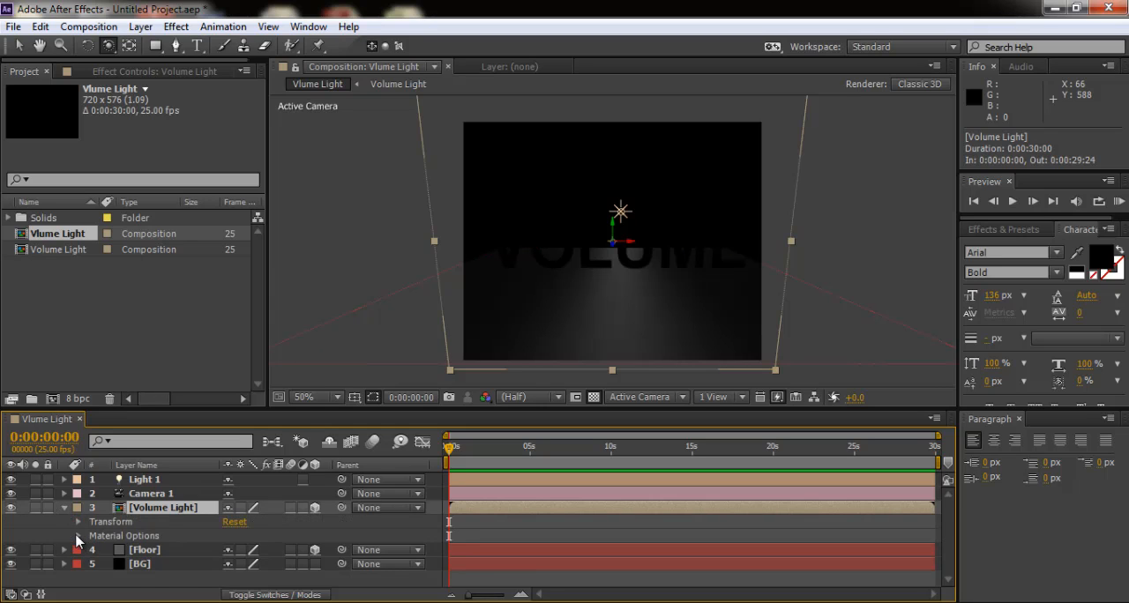
click(78, 536)
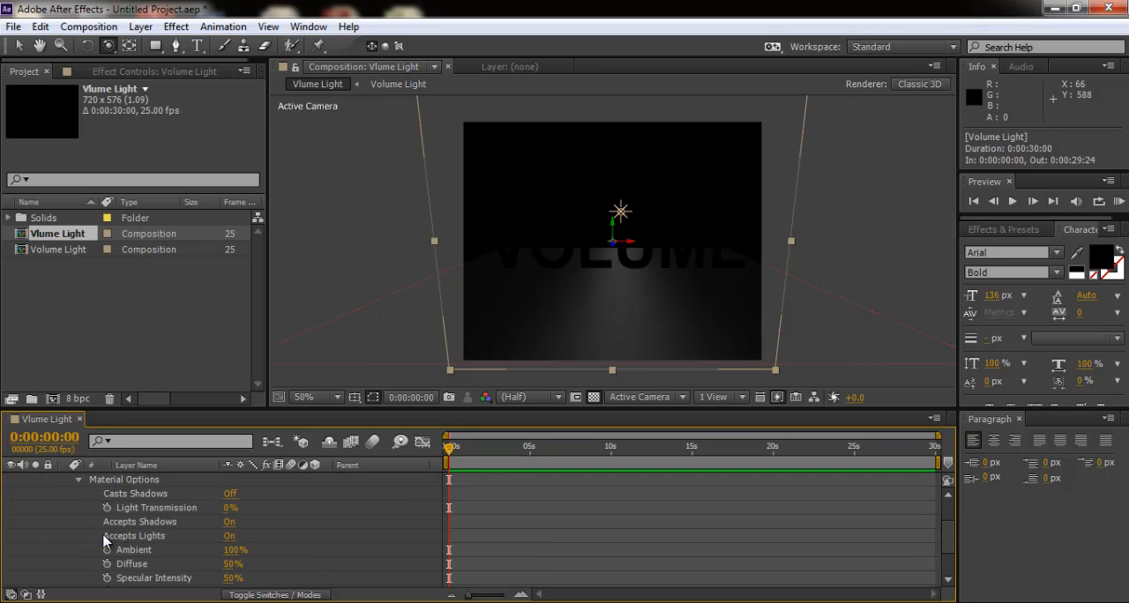
click(230, 522)
click(229, 495)
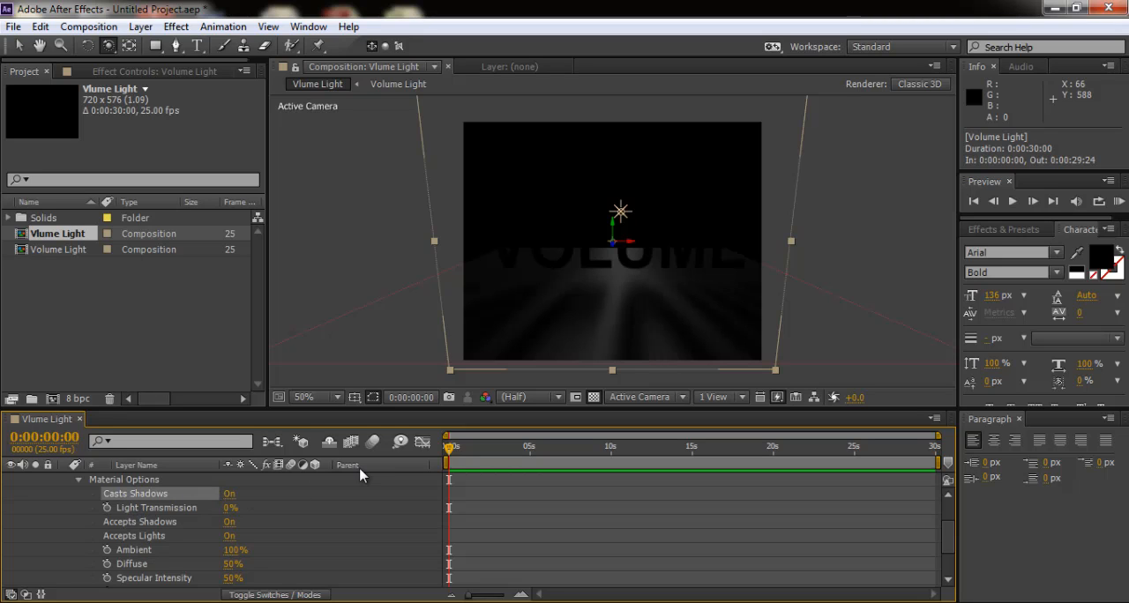
mouse_move(620, 294)
mouse_down()
mouse_move(618, 277)
mouse_move(613, 297)
mouse_move(623, 293)
mouse_up()
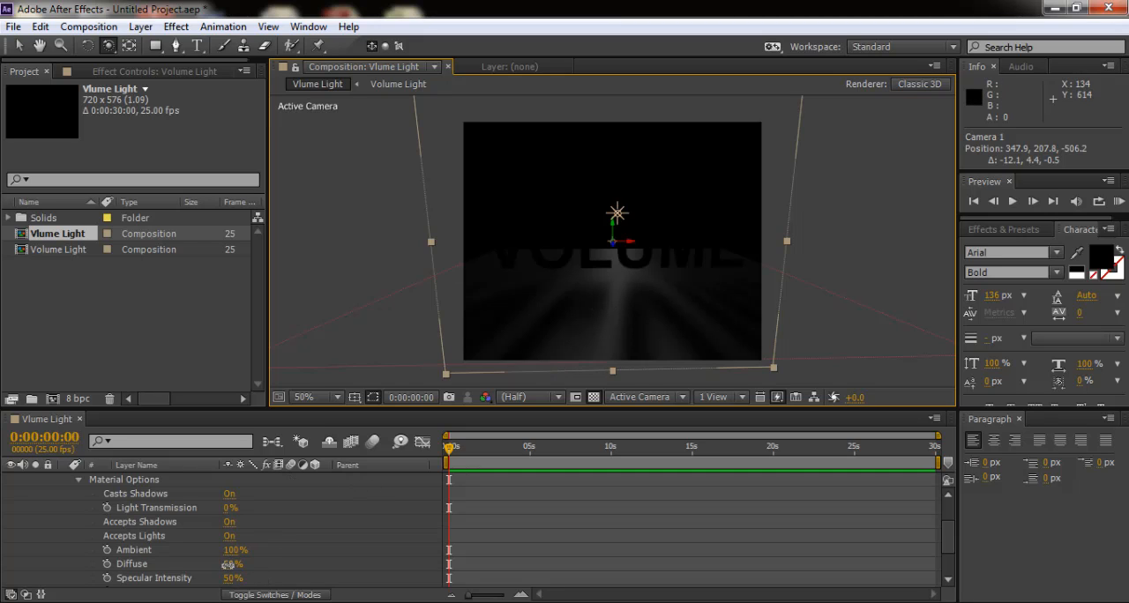
- Lower the Volume Light layer's Diffuse to 0% and orbit Camera 1 slightly to position 352, 194.6, -504
drag(228, 564, 201, 571)
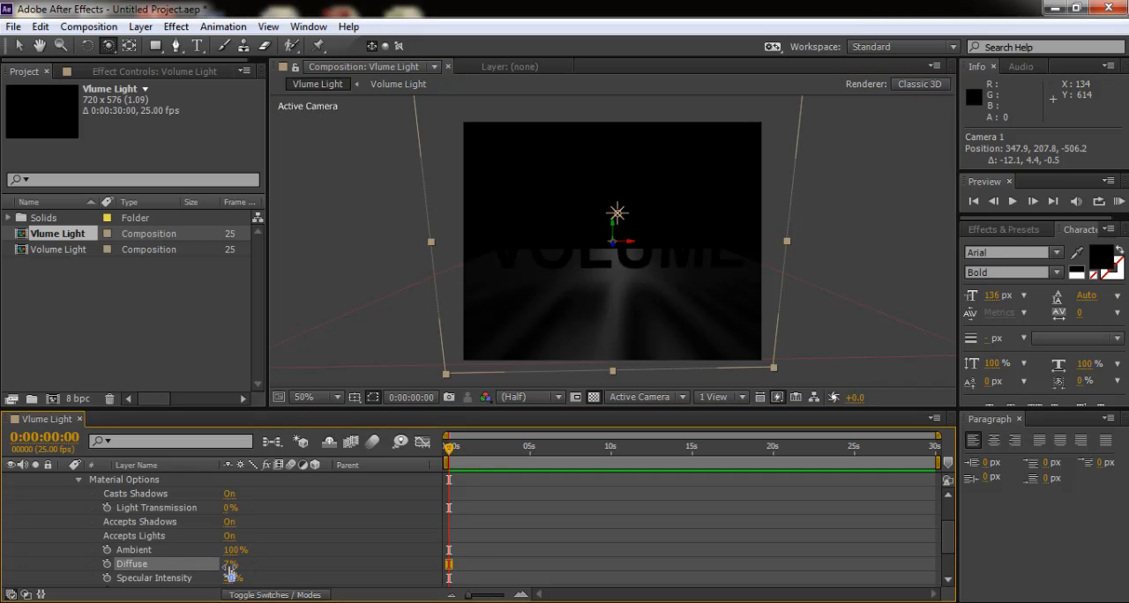
click(229, 566)
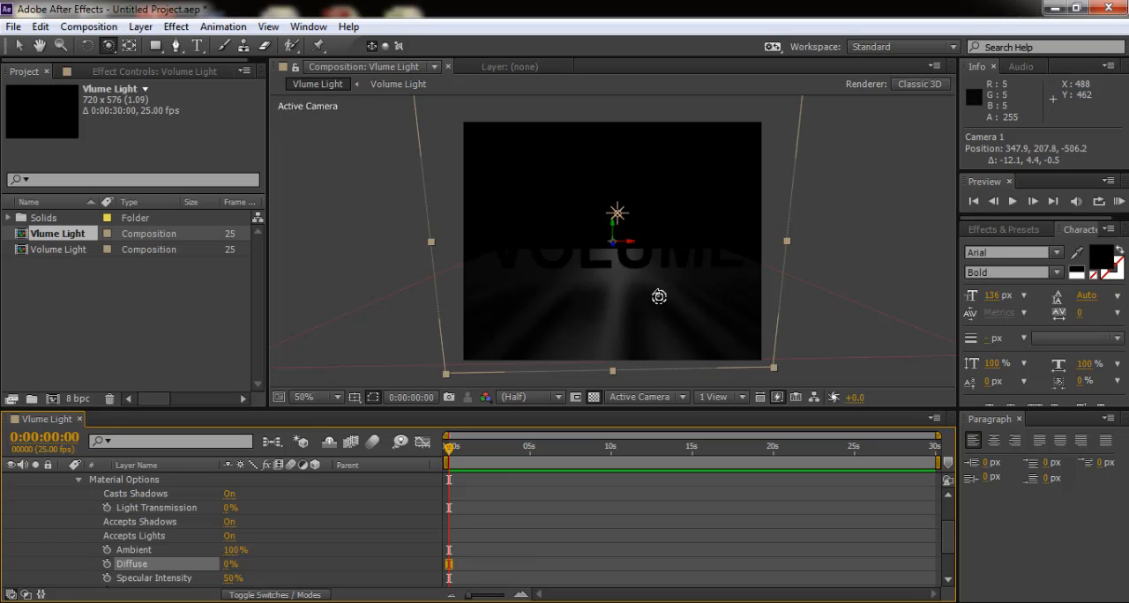
mouse_move(630, 297)
mouse_down()
mouse_move(630, 269)
mouse_move(626, 353)
mouse_move(630, 294)
mouse_up()
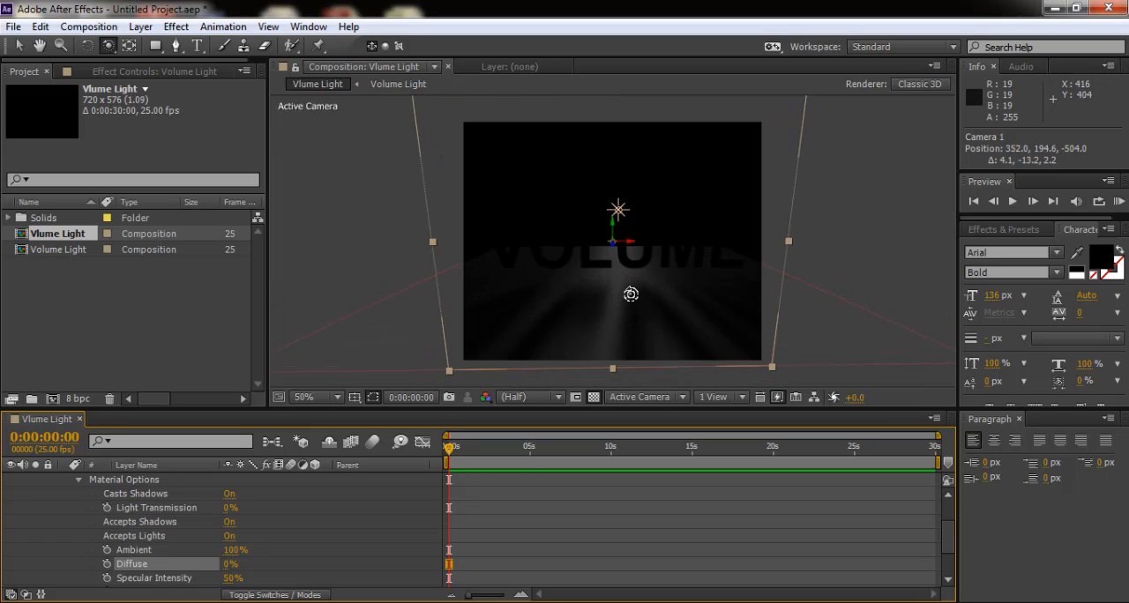
click(284, 507)
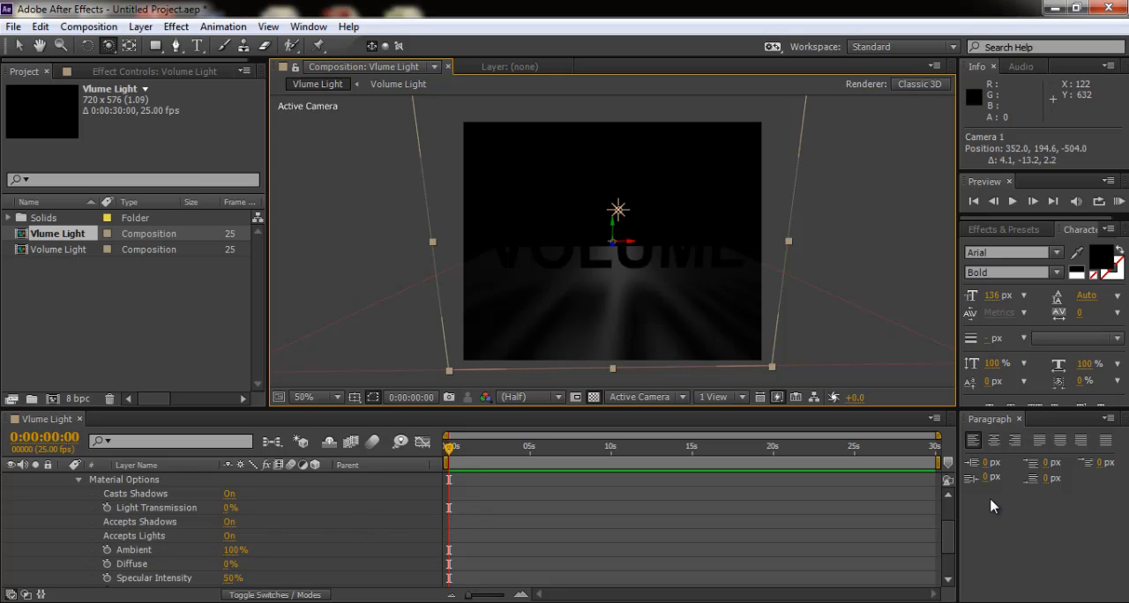
- Set the Volume Light layer's Specular Intensity to 100%, Diffuse to 13% and Specular Shininess to 29%
drag(948, 533, 950, 553)
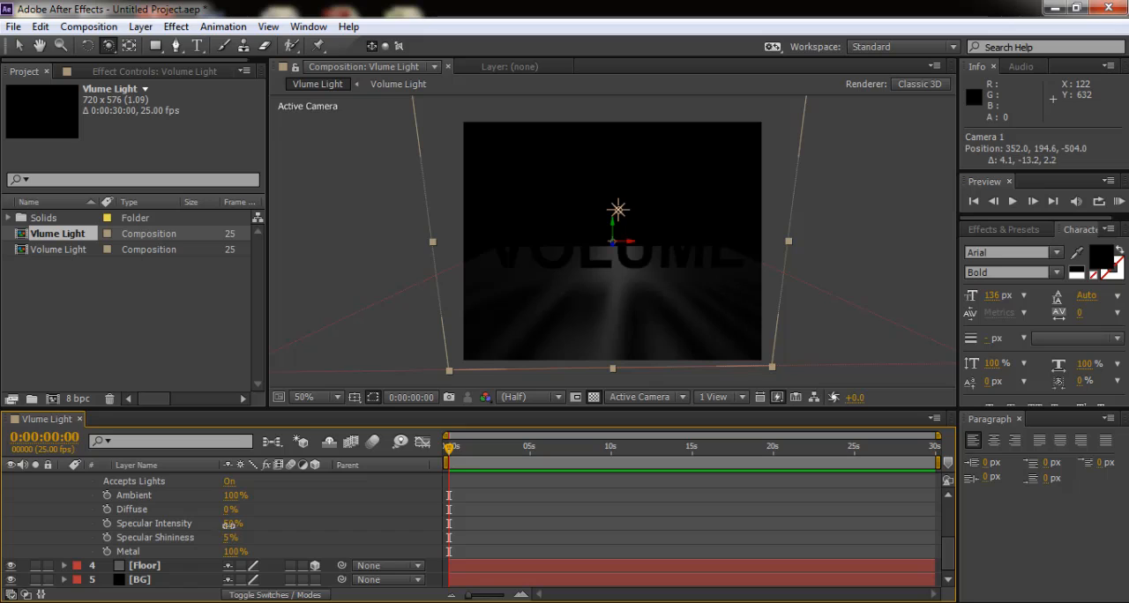
drag(228, 523, 276, 530)
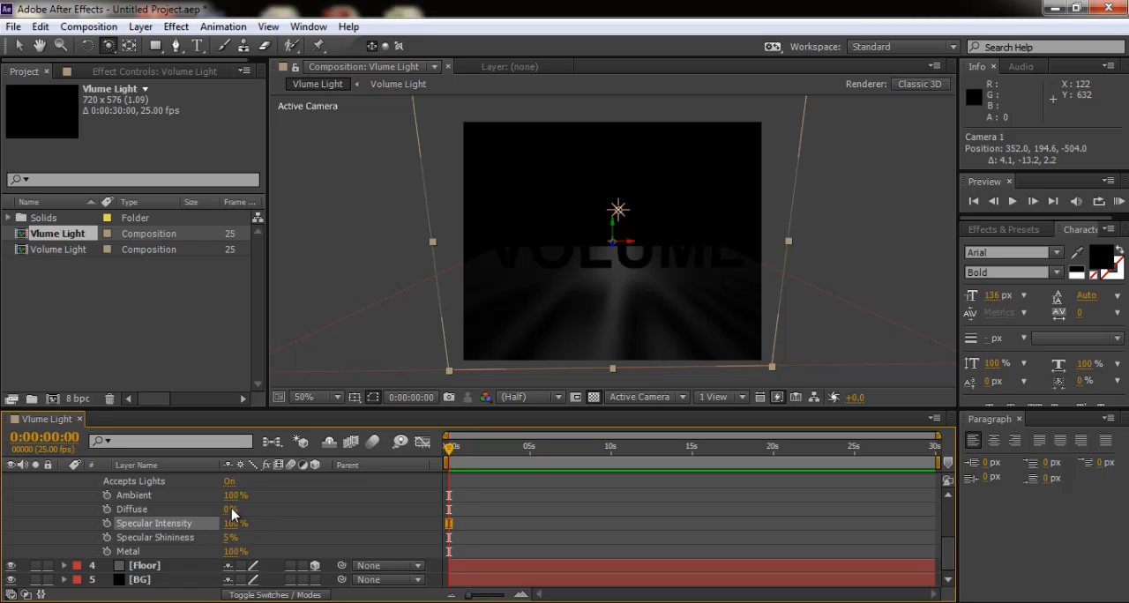
mouse_move(227, 516)
mouse_down()
mouse_move(198, 516)
mouse_move(250, 539)
mouse_up()
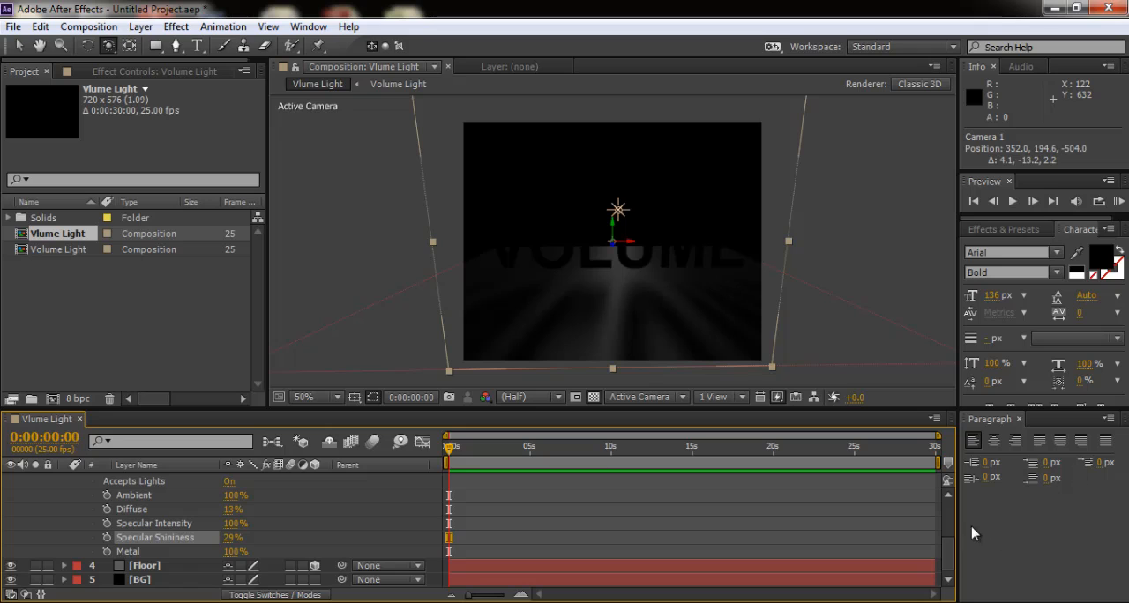
drag(949, 556, 950, 542)
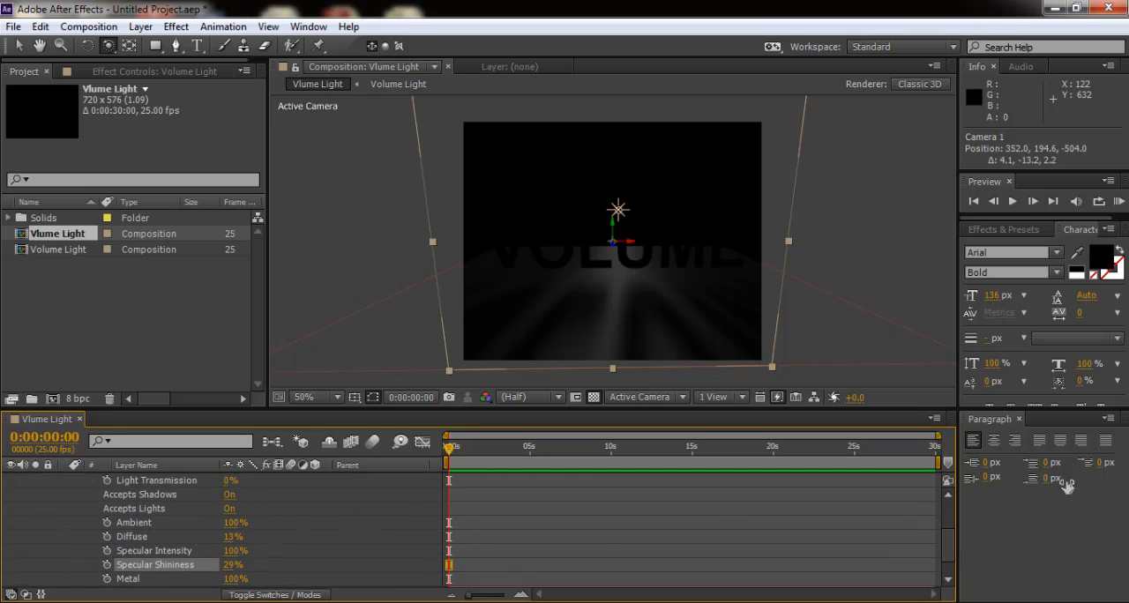
mouse_move(949, 555)
mouse_down()
mouse_move(951, 492)
mouse_move(951, 561)
mouse_up()
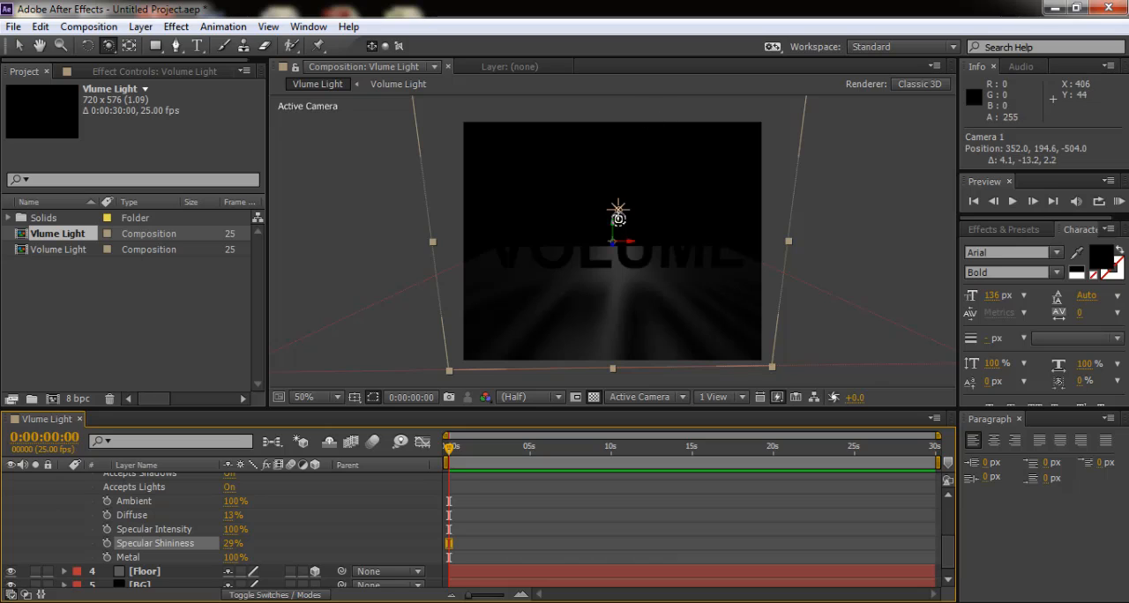
- Raise Light 1 to about Y 201 behind the text and set the Volume Light layer's Diffuse to 26%
click(19, 46)
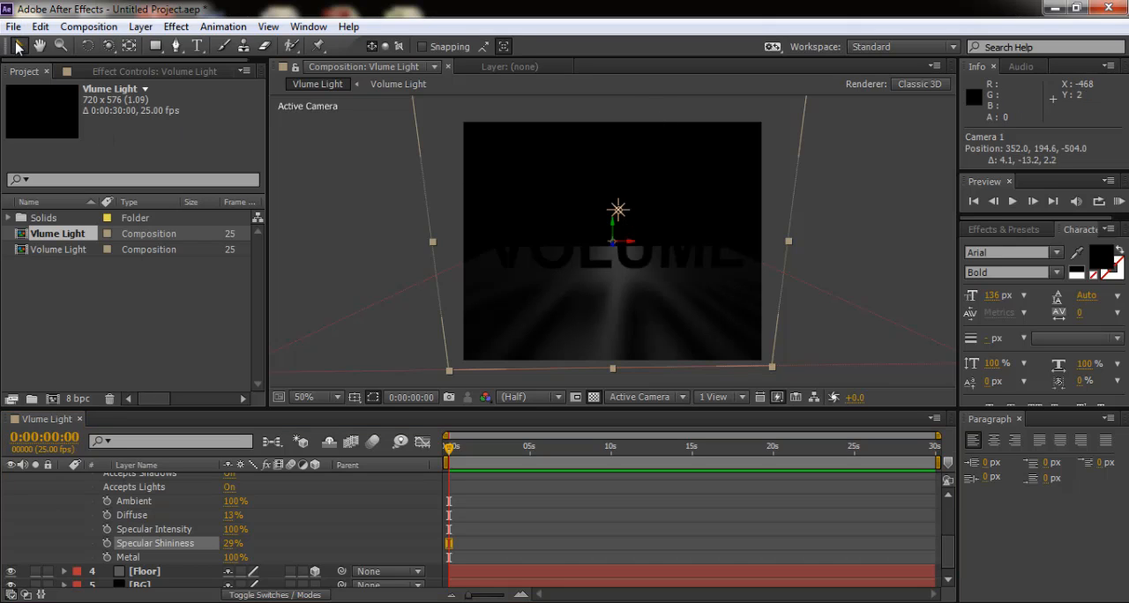
drag(612, 221, 620, 175)
click(617, 210)
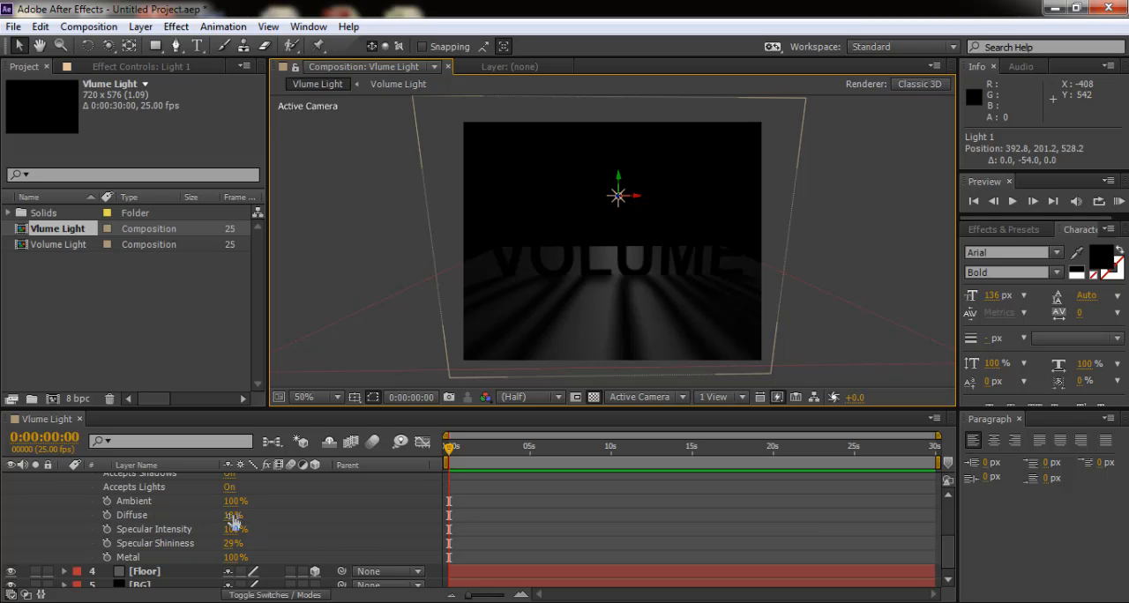
mouse_move(234, 521)
mouse_down()
mouse_move(276, 512)
mouse_move(263, 516)
mouse_up()
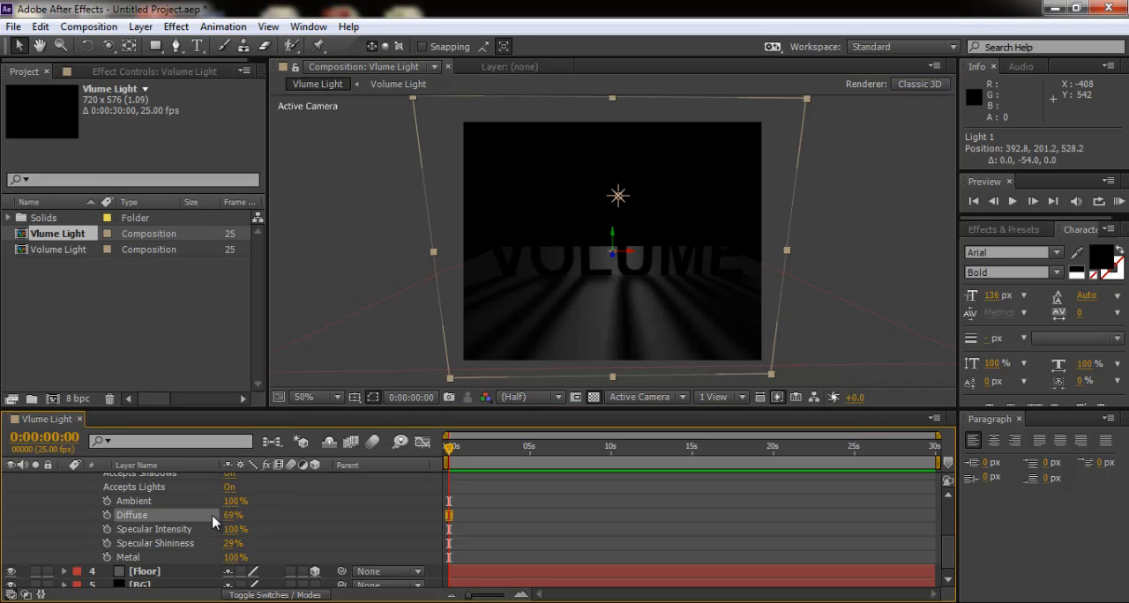
drag(231, 515, 217, 515)
- Orbit Camera 1 to a side angle and raise Light 1 along Y to about position 392.8, 124.7, 528.2
click(108, 46)
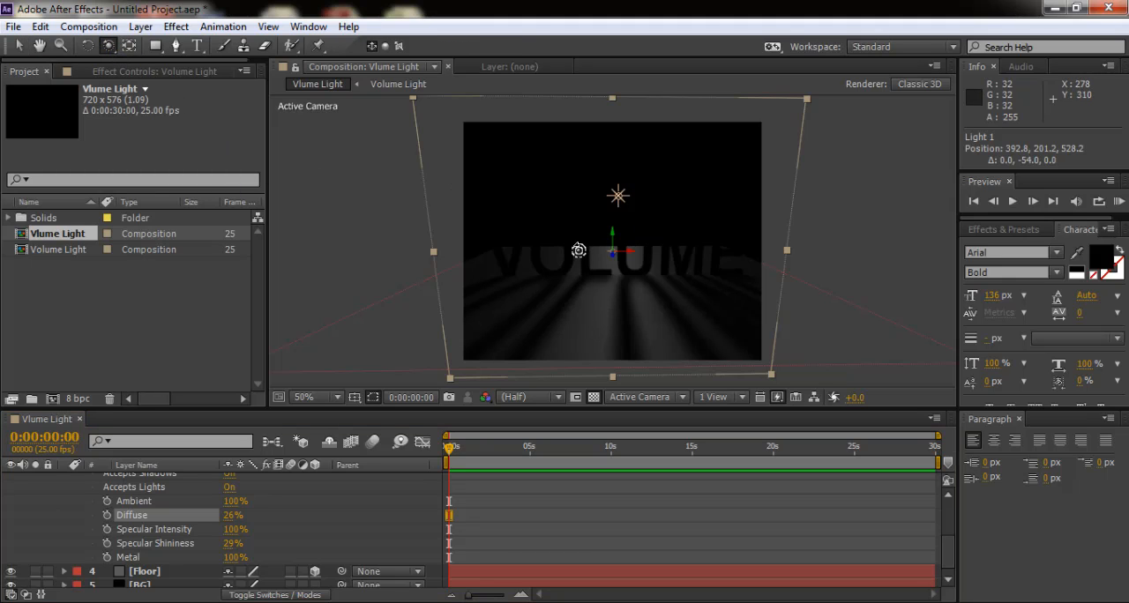
drag(578, 250, 663, 254)
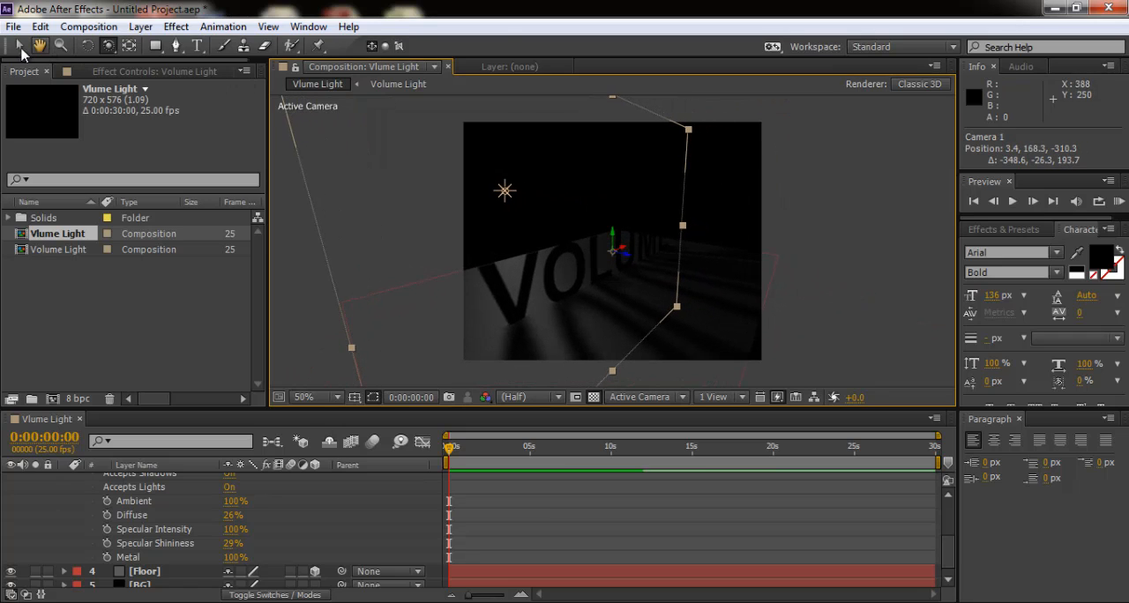
click(19, 45)
click(504, 189)
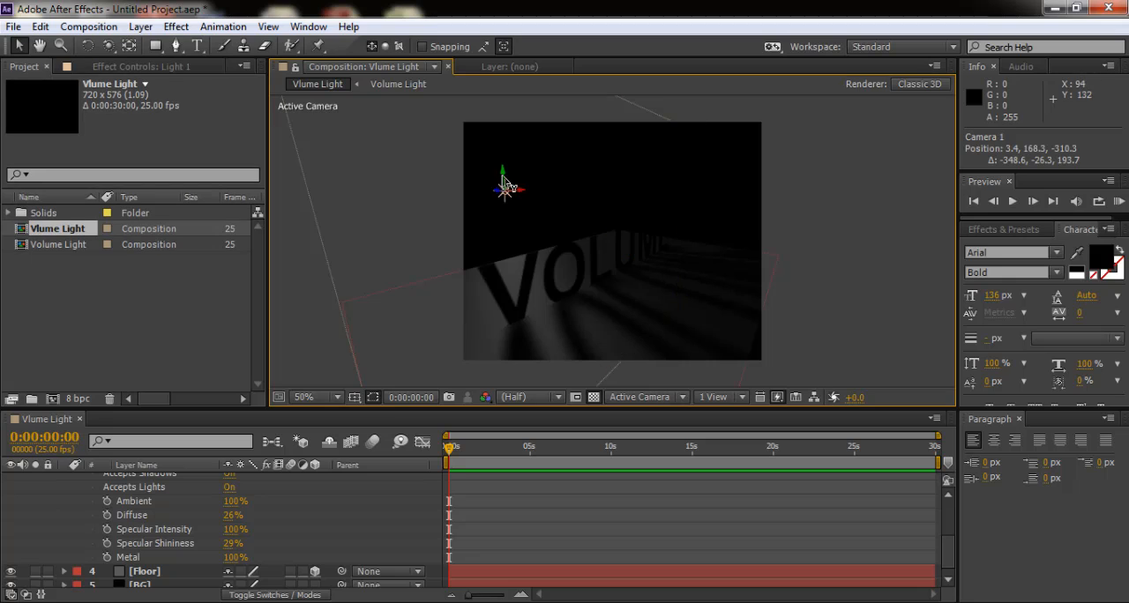
mouse_move(505, 198)
mouse_down()
mouse_move(504, 227)
mouse_move(507, 141)
mouse_up()
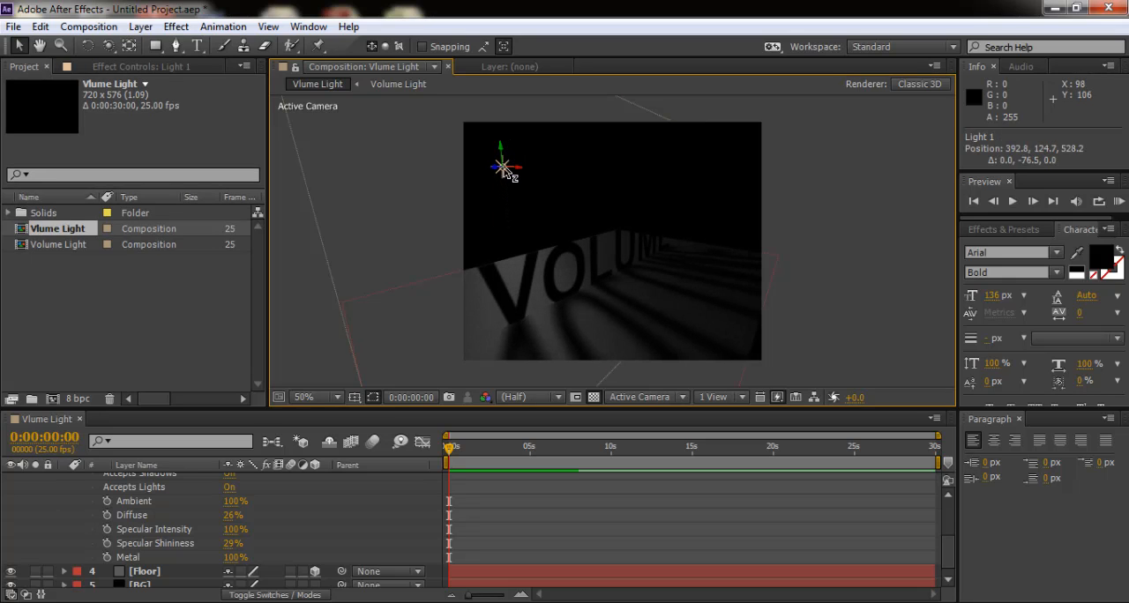
- Move Light 1 closer behind the text to about Z 335.5 and orbit Camera 1 back to a front view at about 344, 168, -498
click(108, 46)
drag(637, 302, 657, 286)
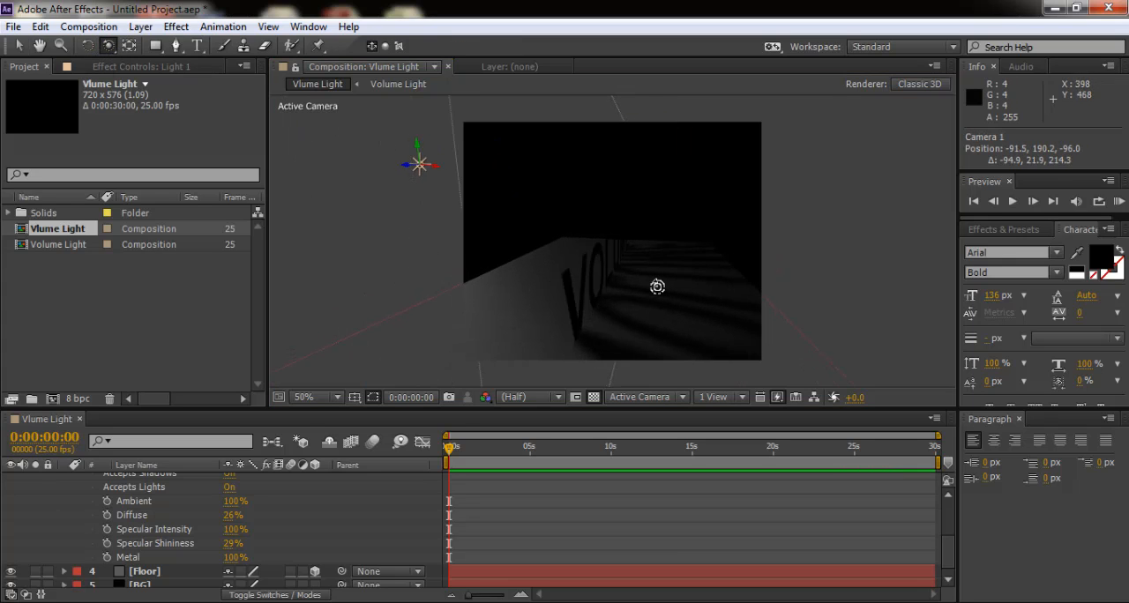
click(19, 46)
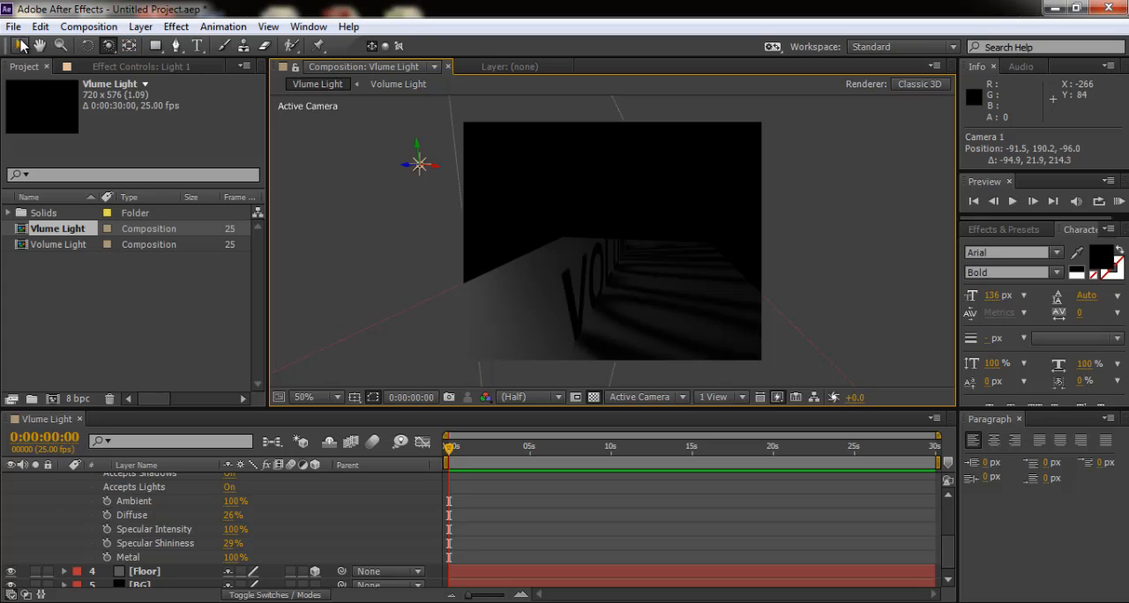
drag(406, 168, 485, 192)
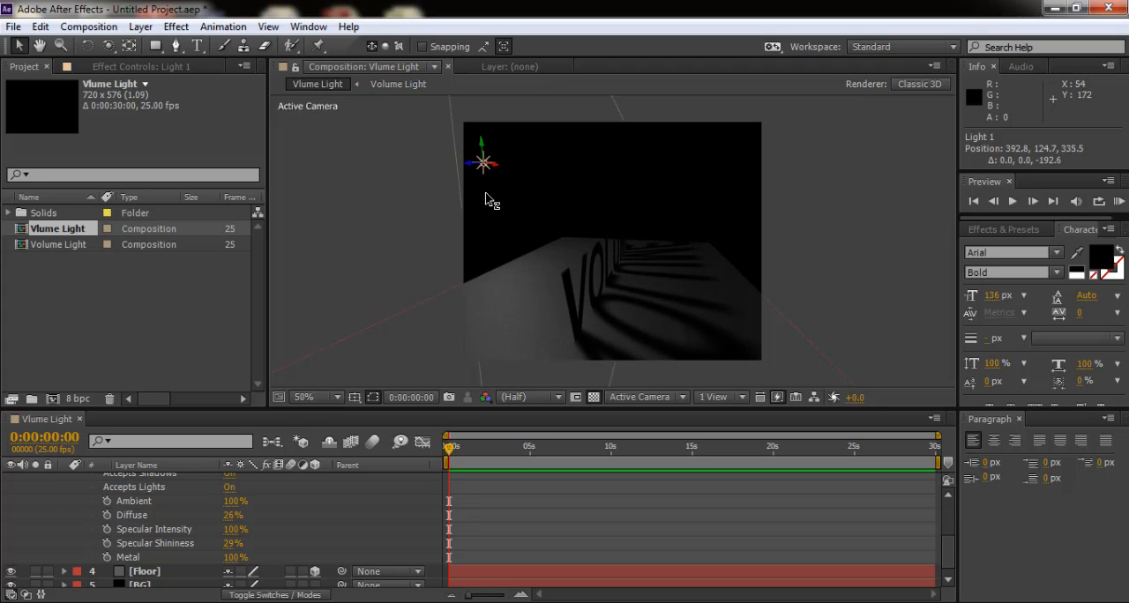
click(107, 45)
drag(589, 266, 502, 268)
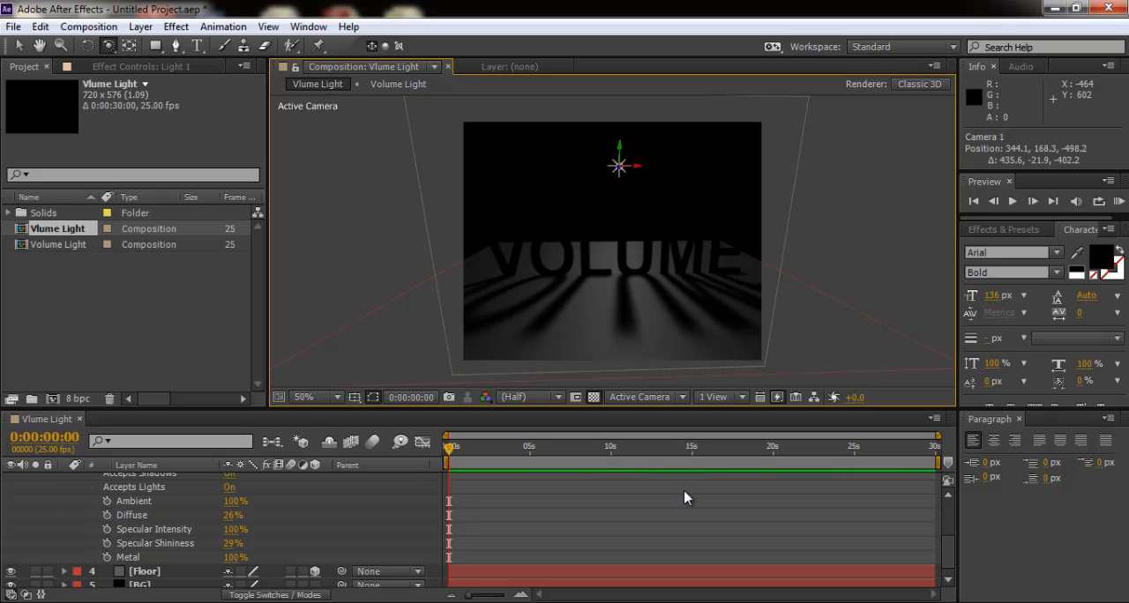
- Collapse the Volume Light layer's material options and create a white 720 x 576 px solid named Volume light 1 above Light 1
scroll(953, 503, up, 5)
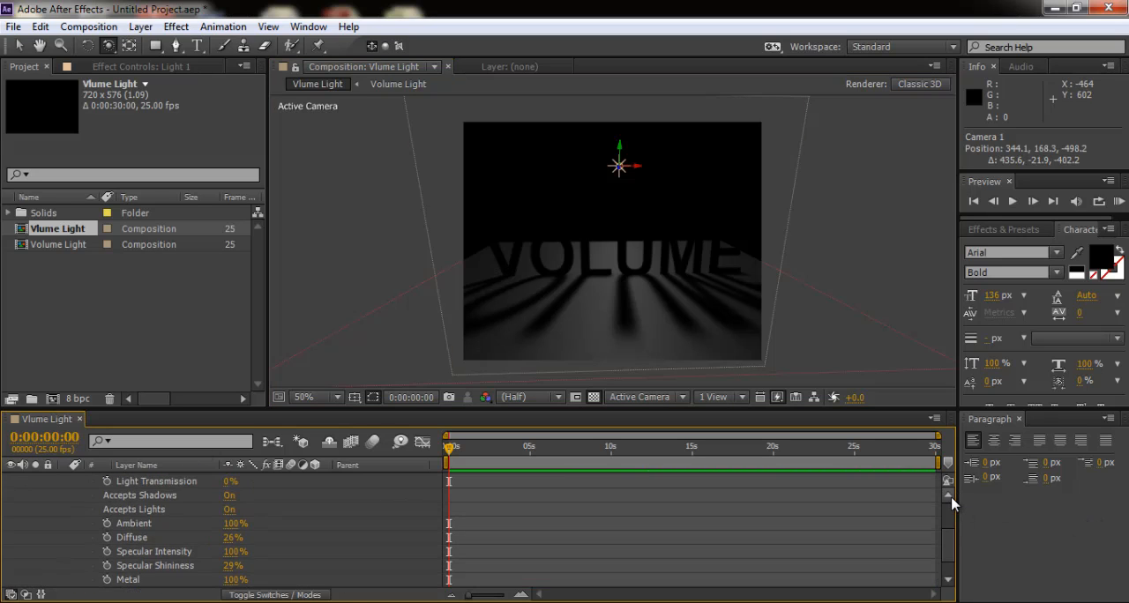
scroll(952, 503, up, 1)
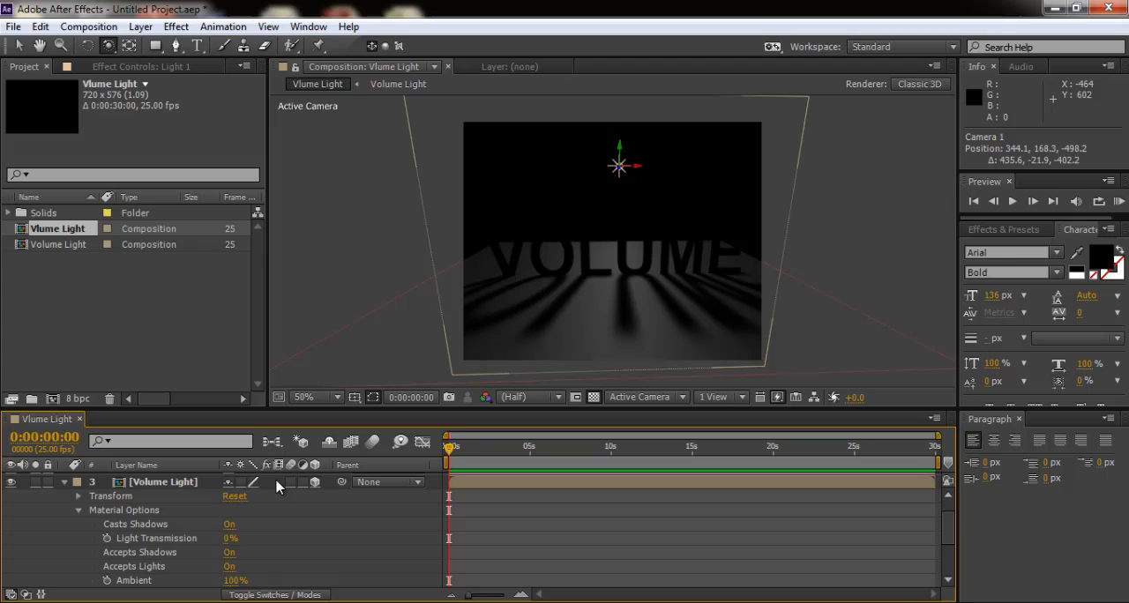
click(78, 510)
click(160, 481)
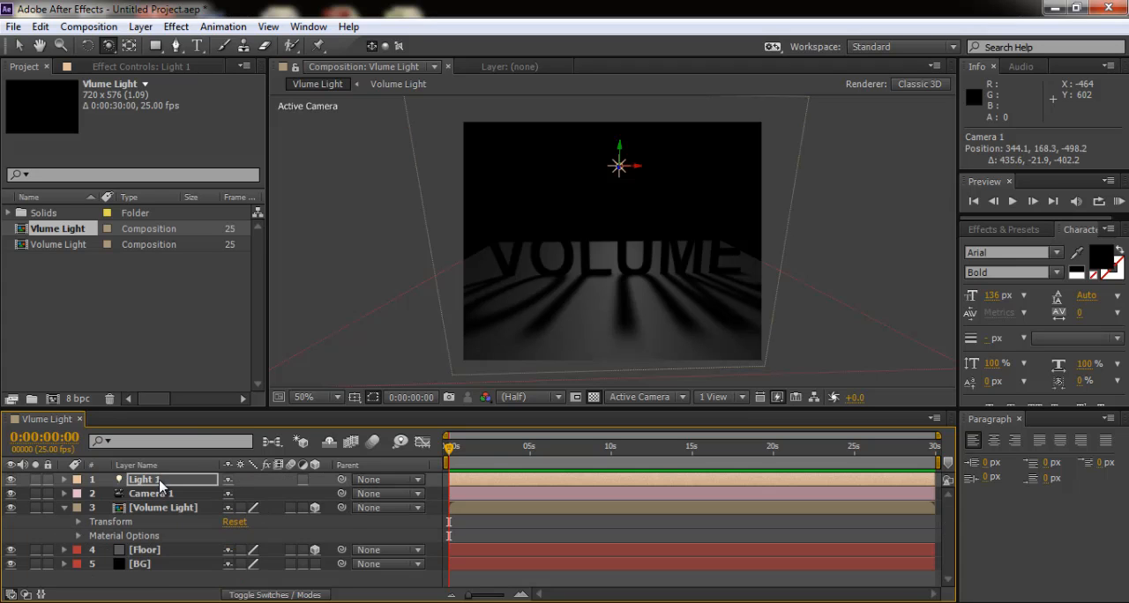
click(140, 26)
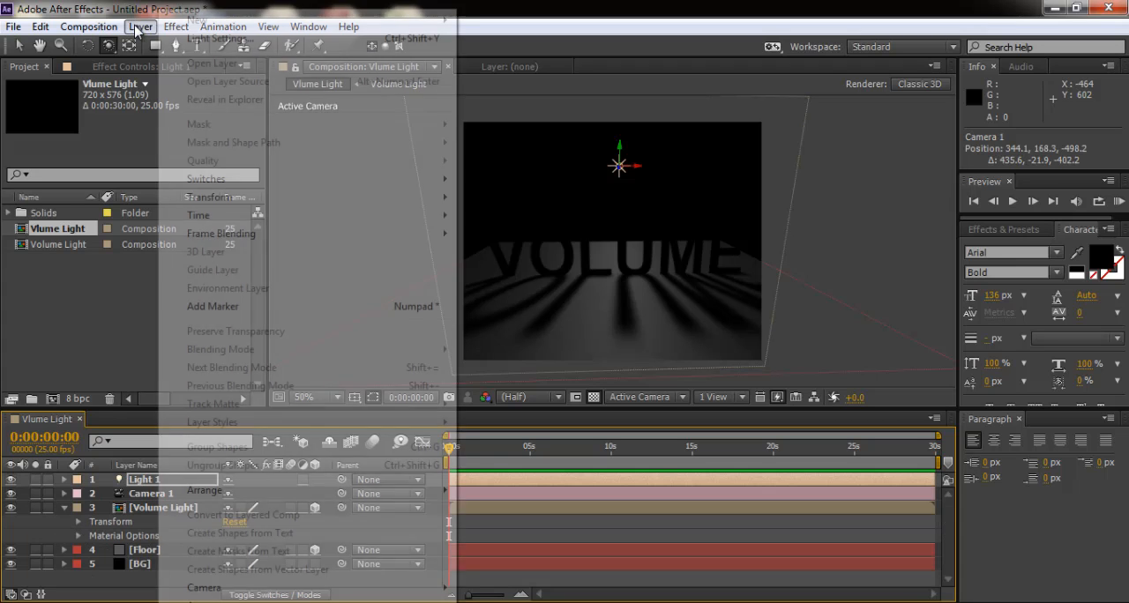
mouse_move(220, 21)
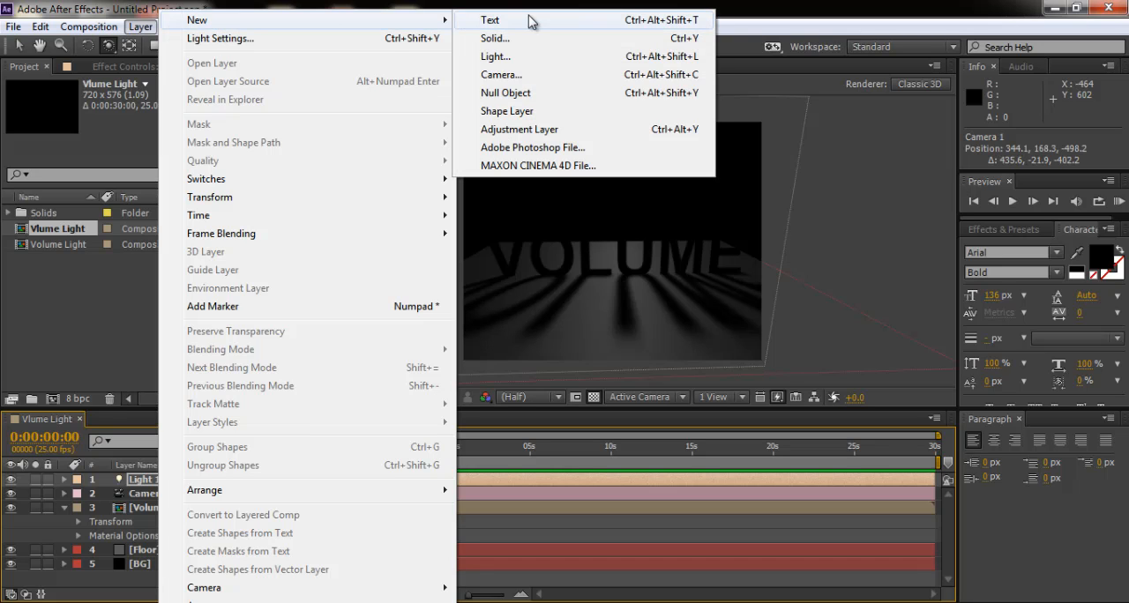
click(508, 40)
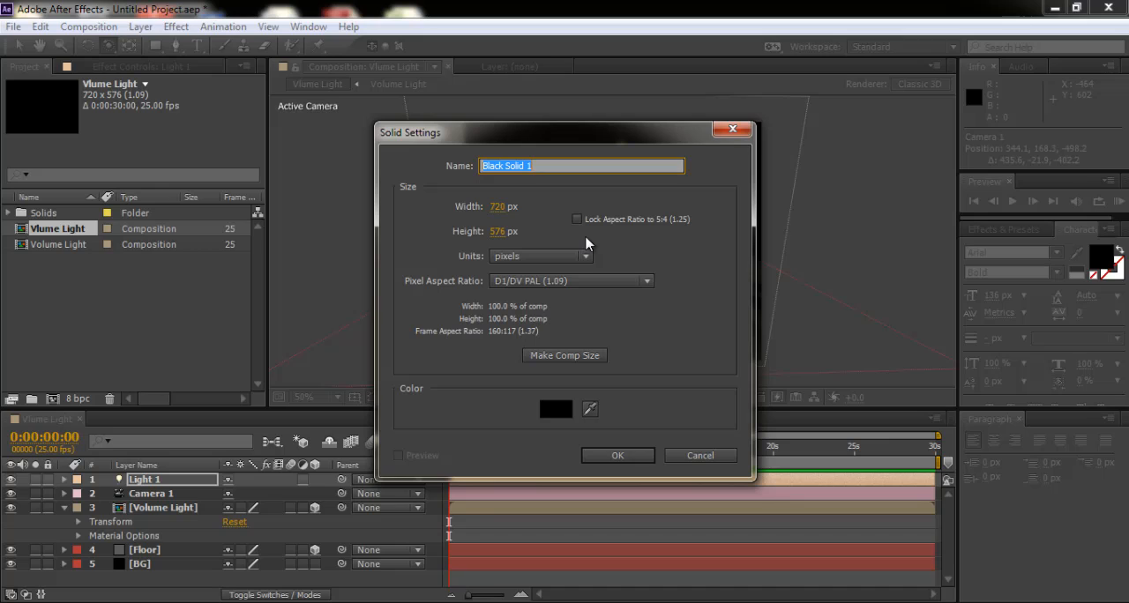
text(Volume light)
click(558, 409)
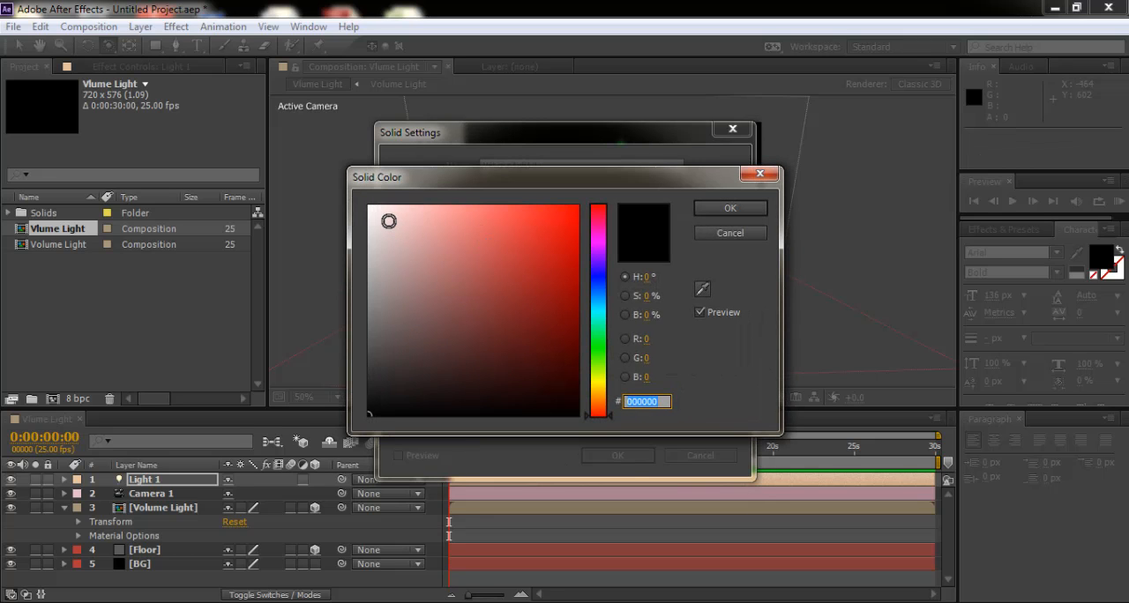
drag(388, 220, 369, 207)
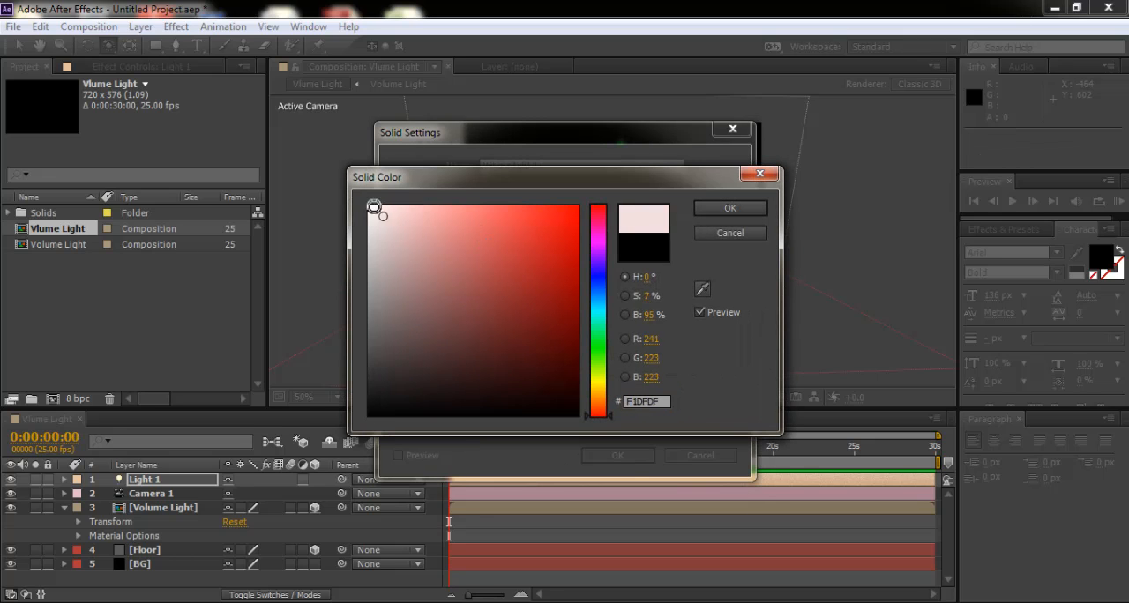
click(730, 211)
click(643, 457)
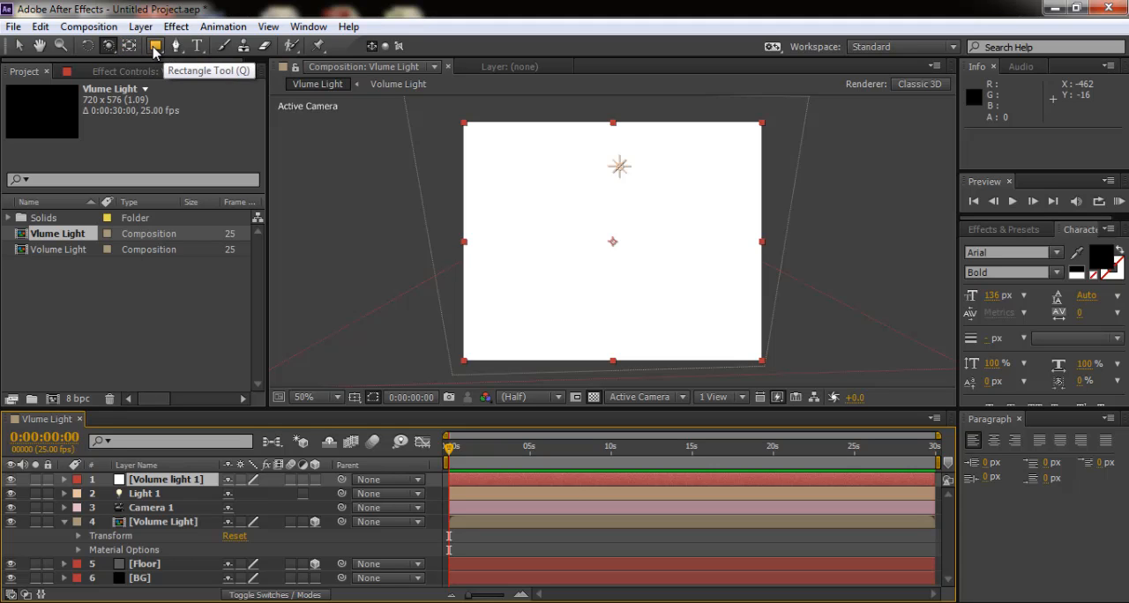
- Draw an elliptical mask about 200 x 180 px on the Volume light 1 solid, left of and above its center
drag(153, 53, 203, 84)
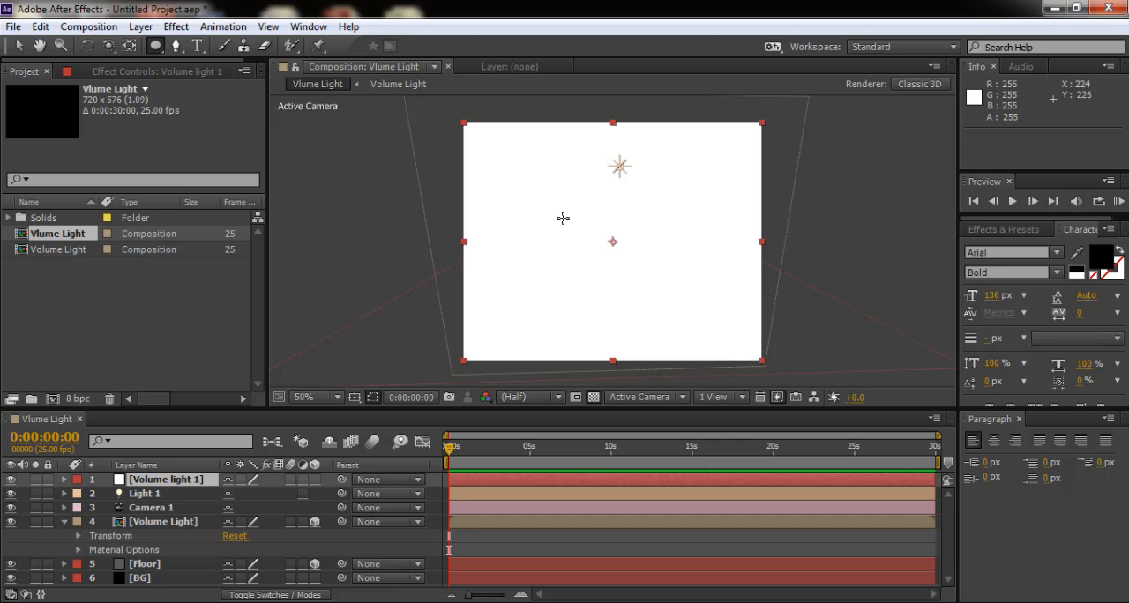
drag(556, 215, 597, 253)
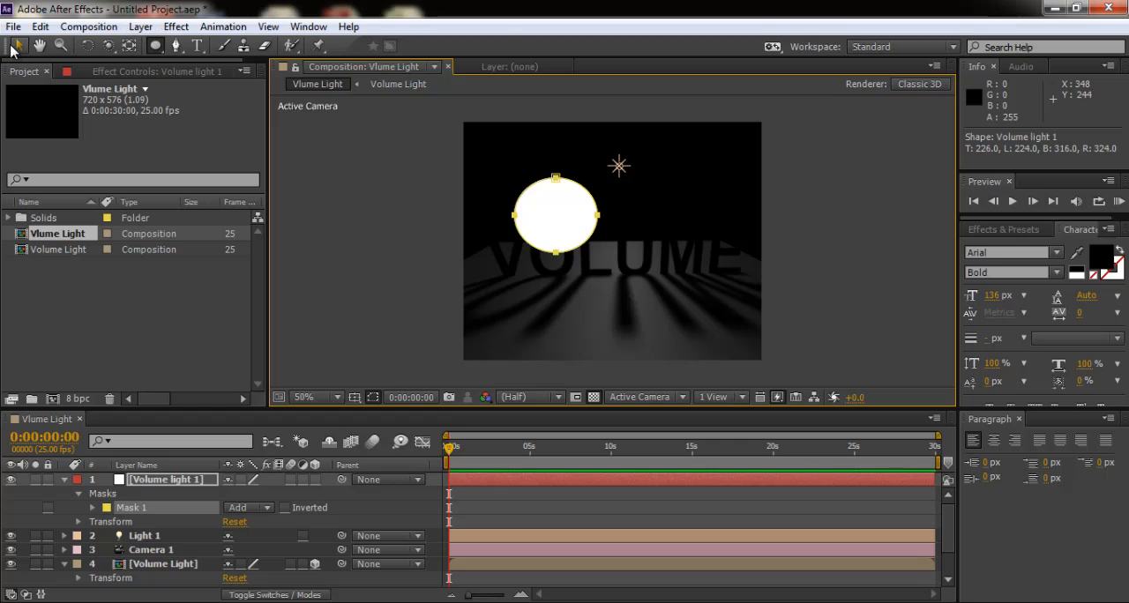
click(16, 46)
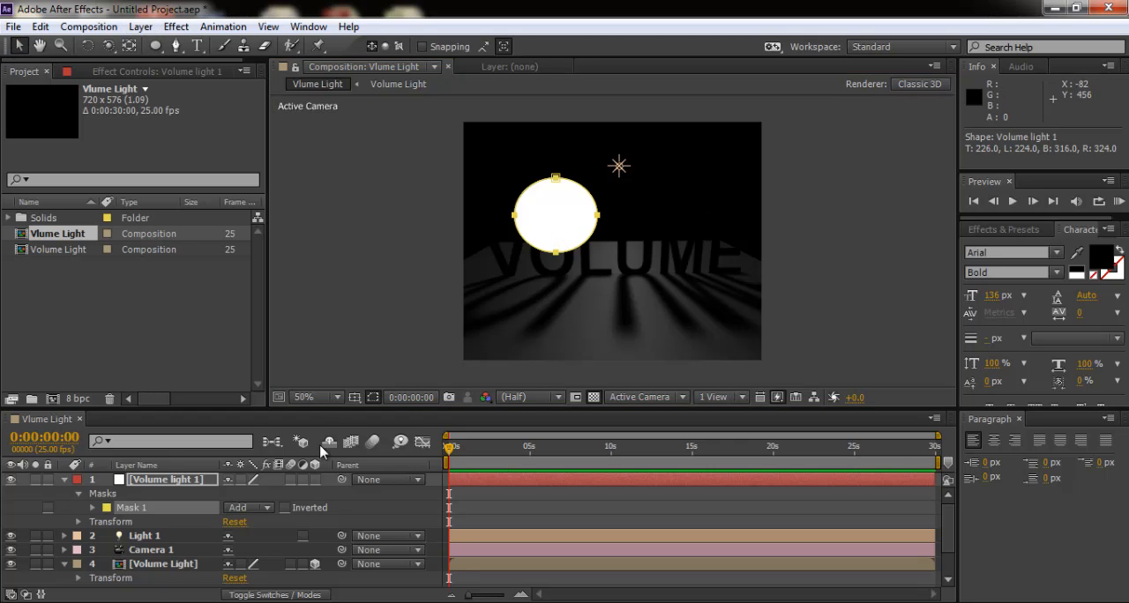
- Move the masked Volume light 1 layer to the middle of the VOLUME text, at position 520, 310
click(314, 481)
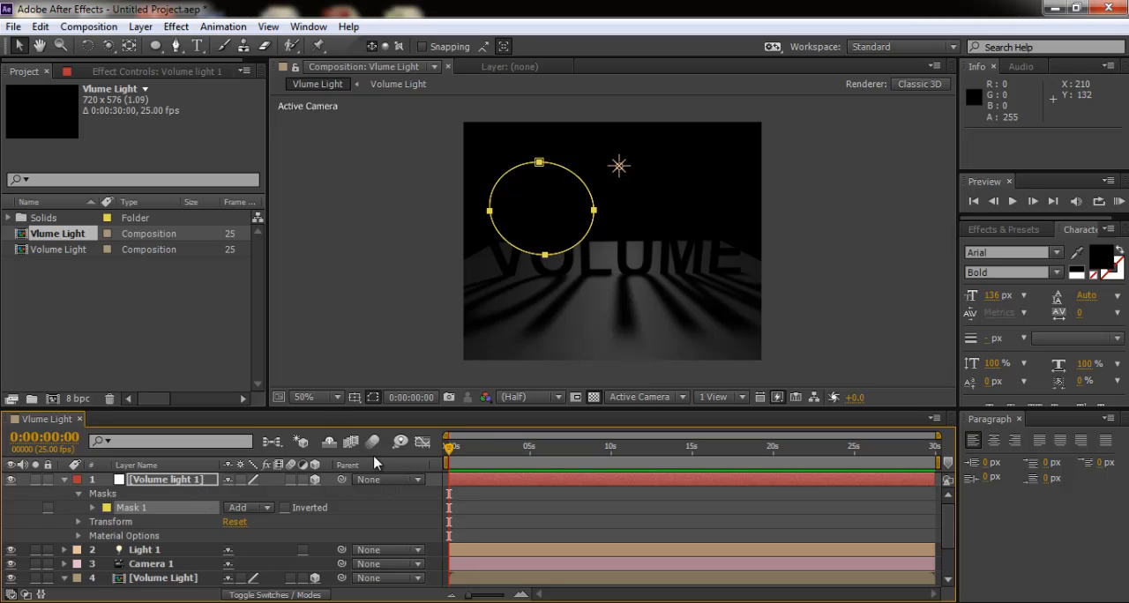
click(314, 479)
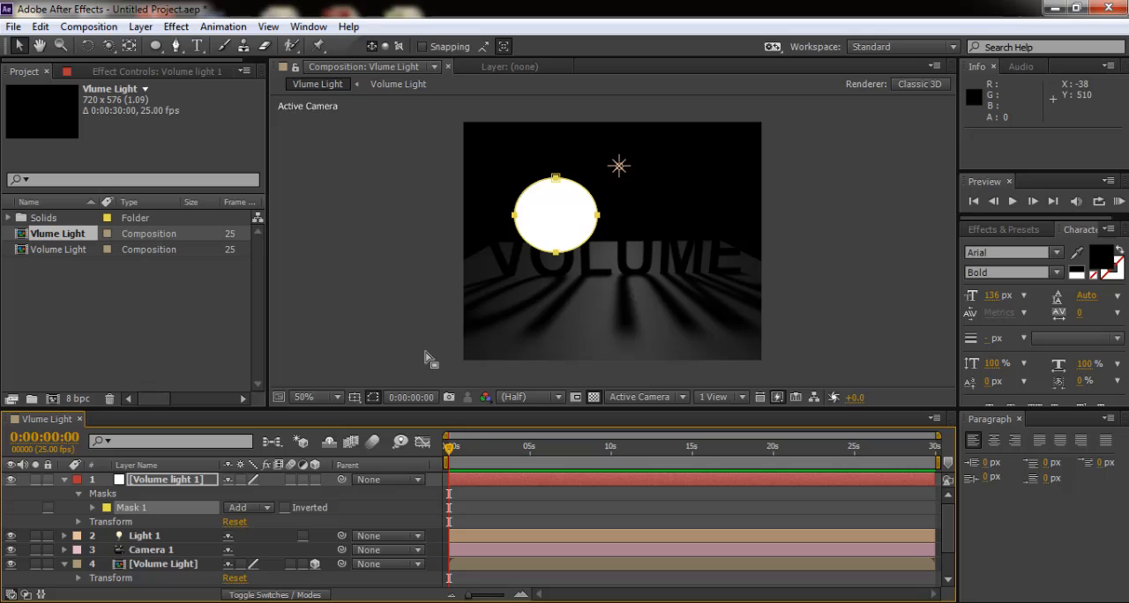
click(581, 229)
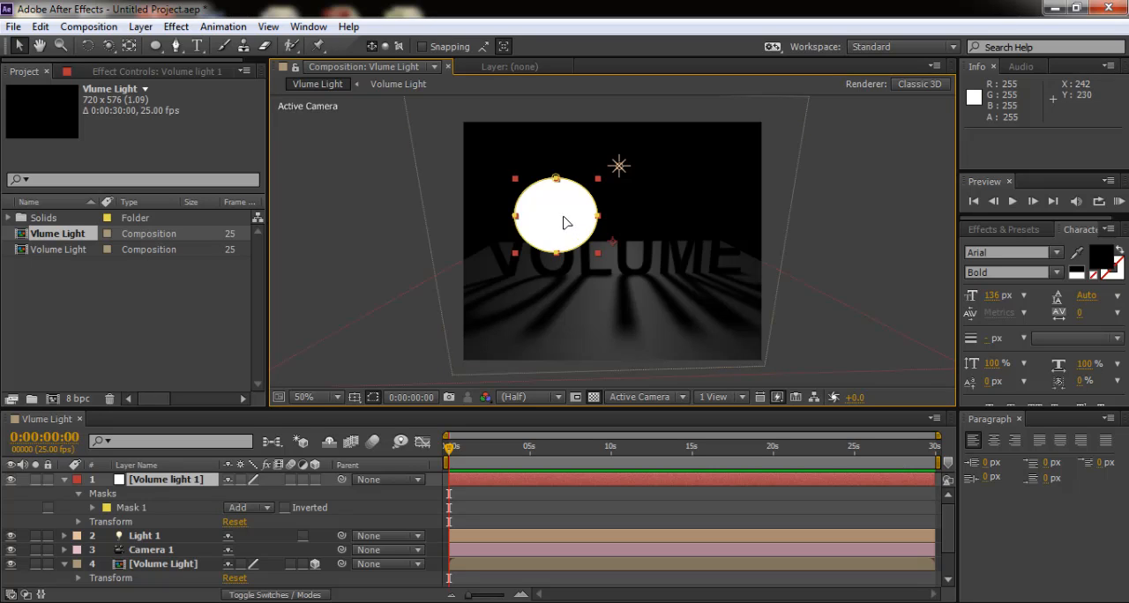
drag(565, 222, 630, 227)
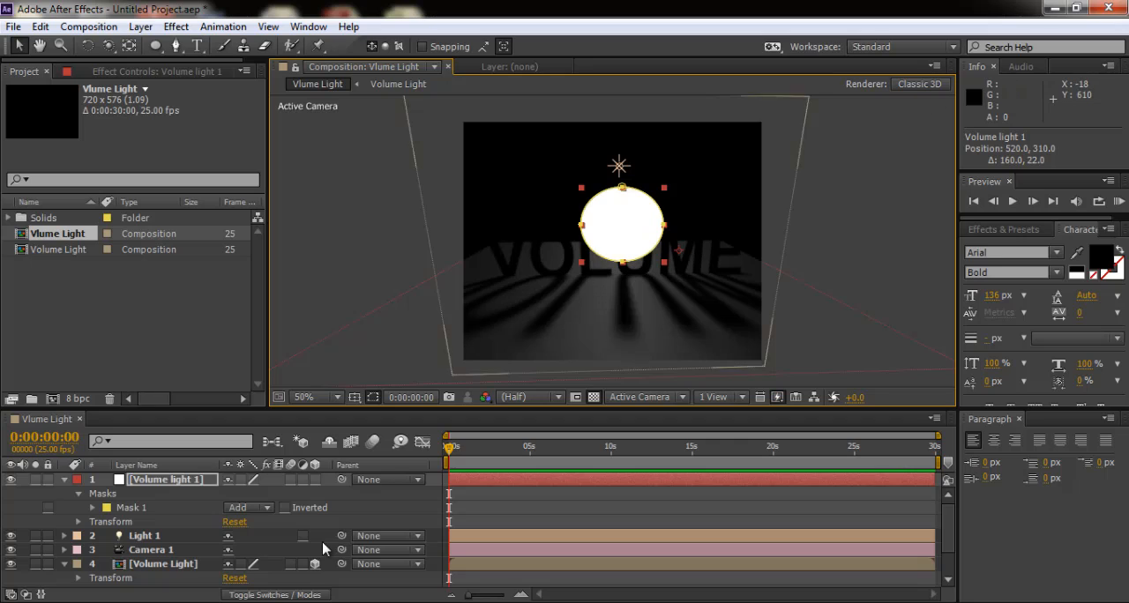
- Make Volume light 1 a 3D layer and turn off Accepts Lights in its material options
click(315, 478)
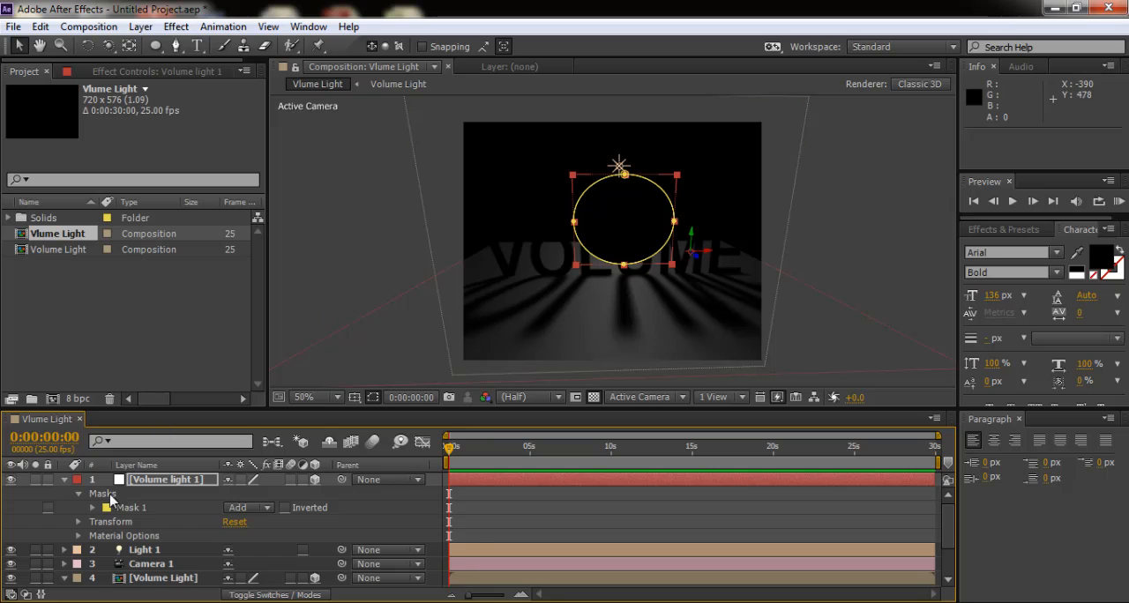
click(78, 537)
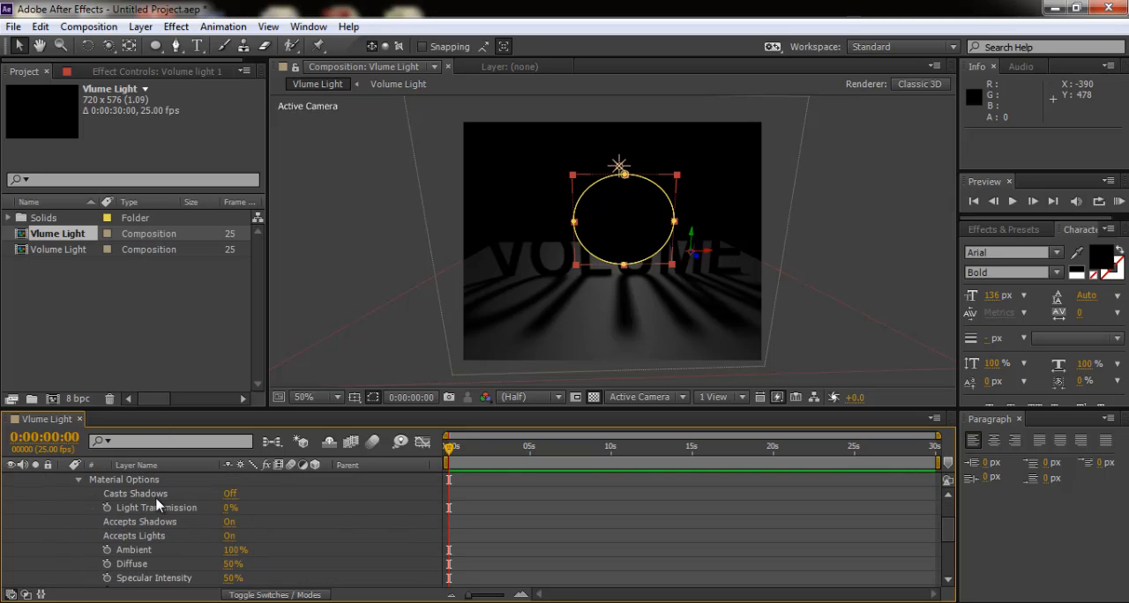
click(230, 536)
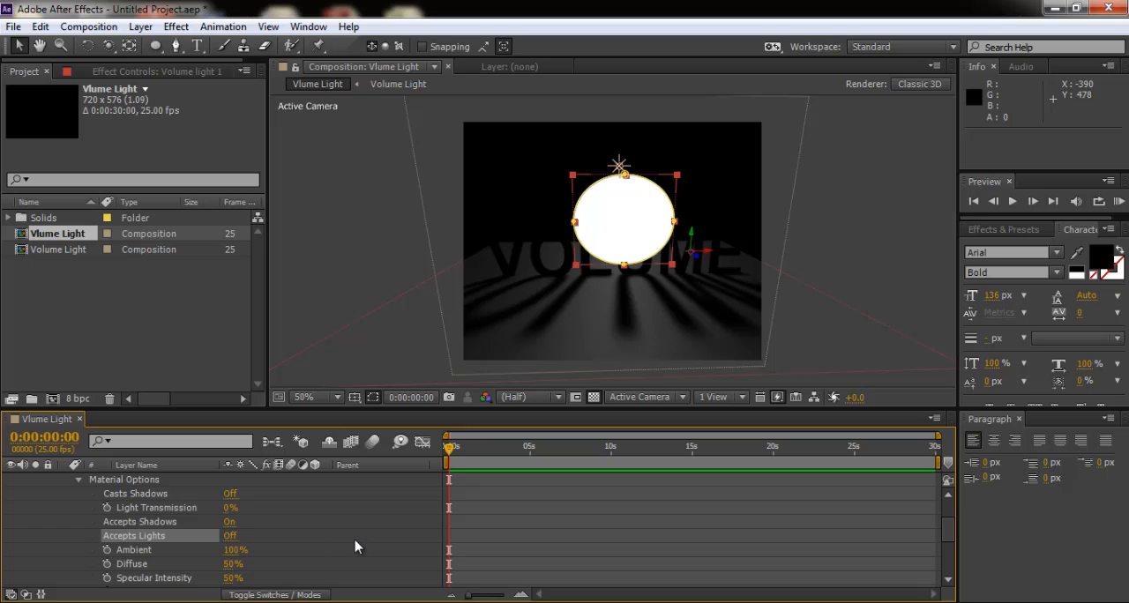
click(79, 480)
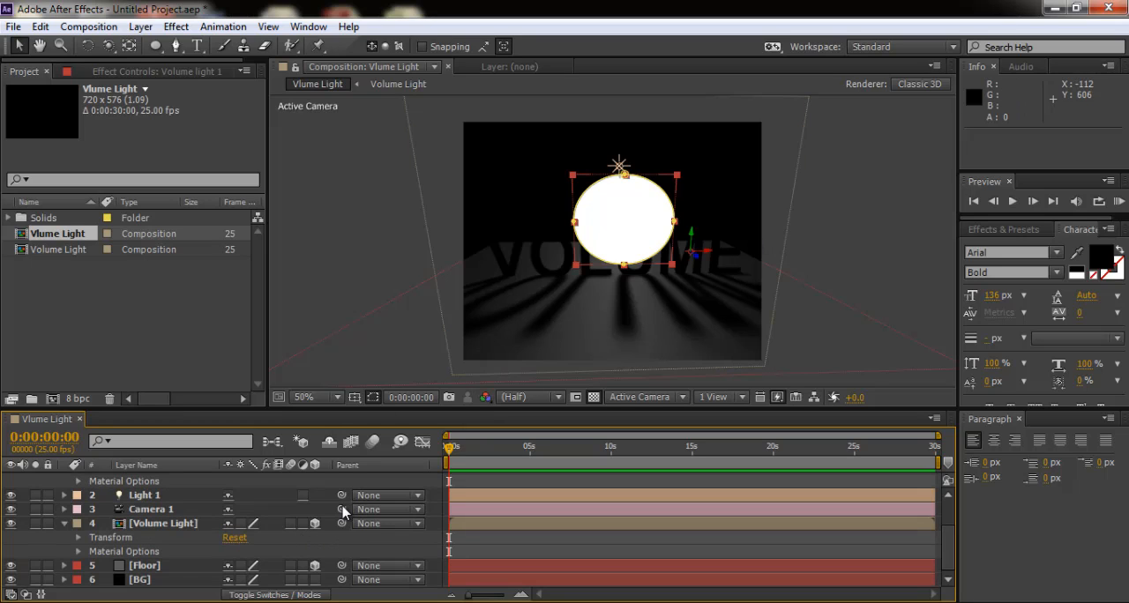
scroll(342, 511, up, 2)
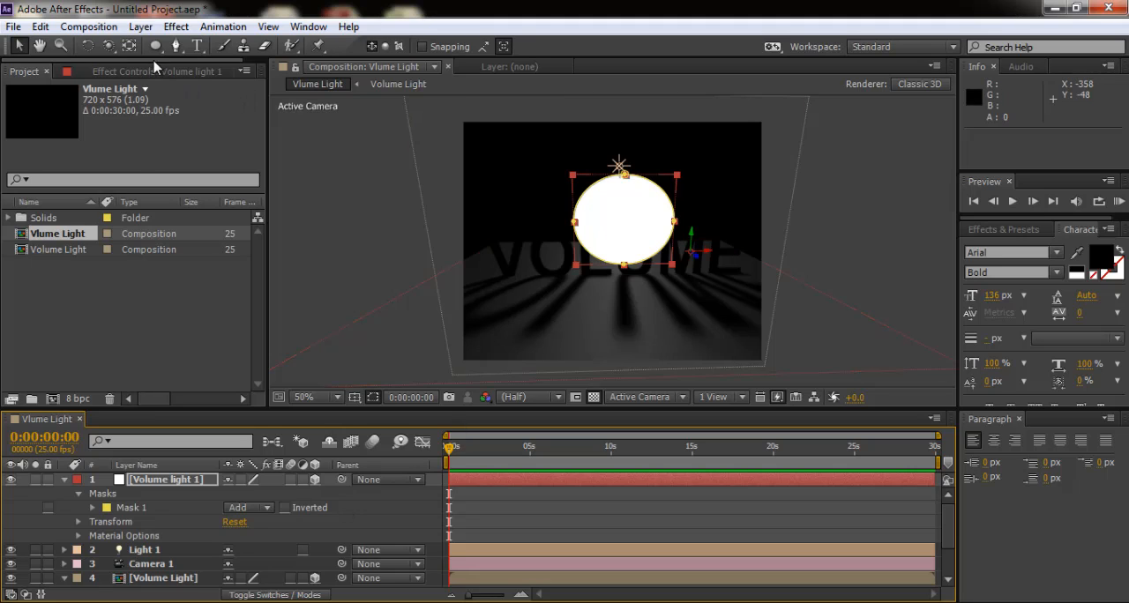
- Orbit Camera 1 to a side angle and push Volume light 1 back behind the text to about Z 437
click(107, 49)
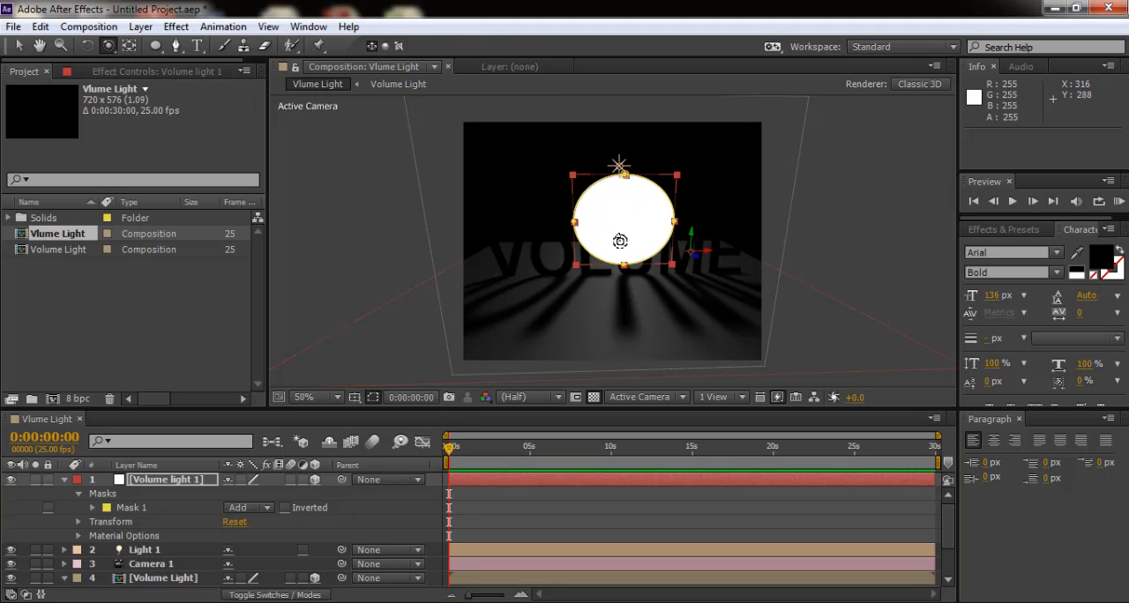
drag(608, 241, 709, 240)
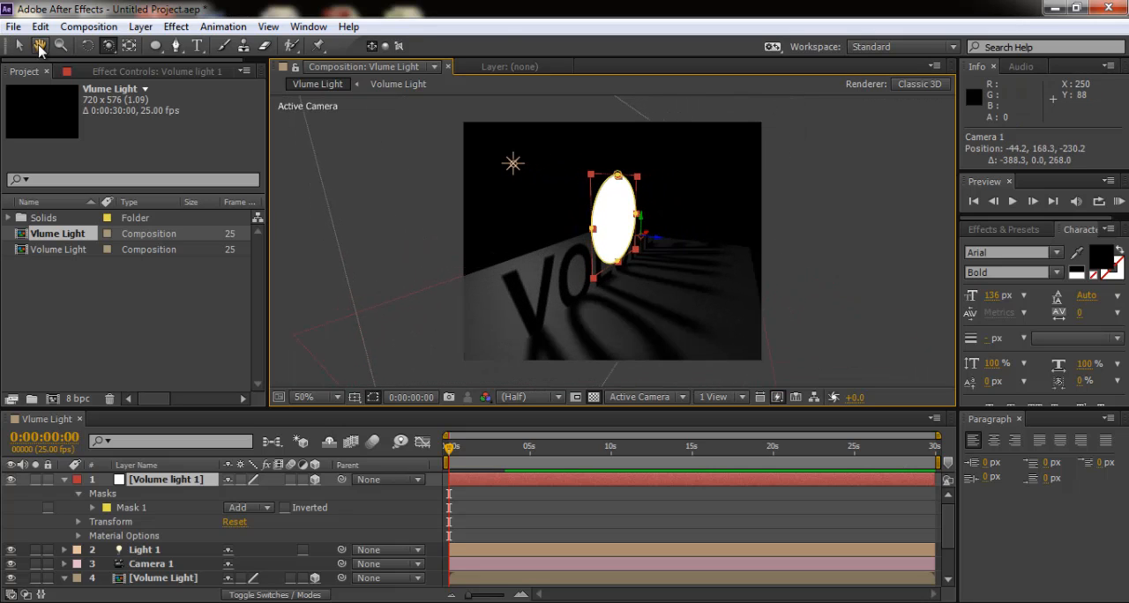
click(19, 46)
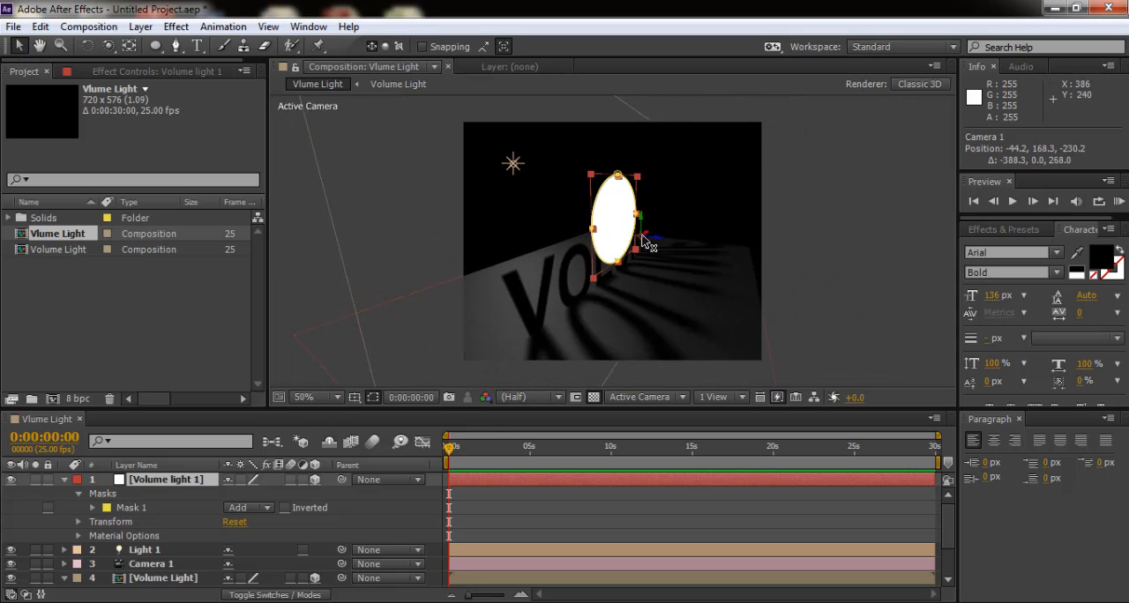
drag(657, 241, 475, 243)
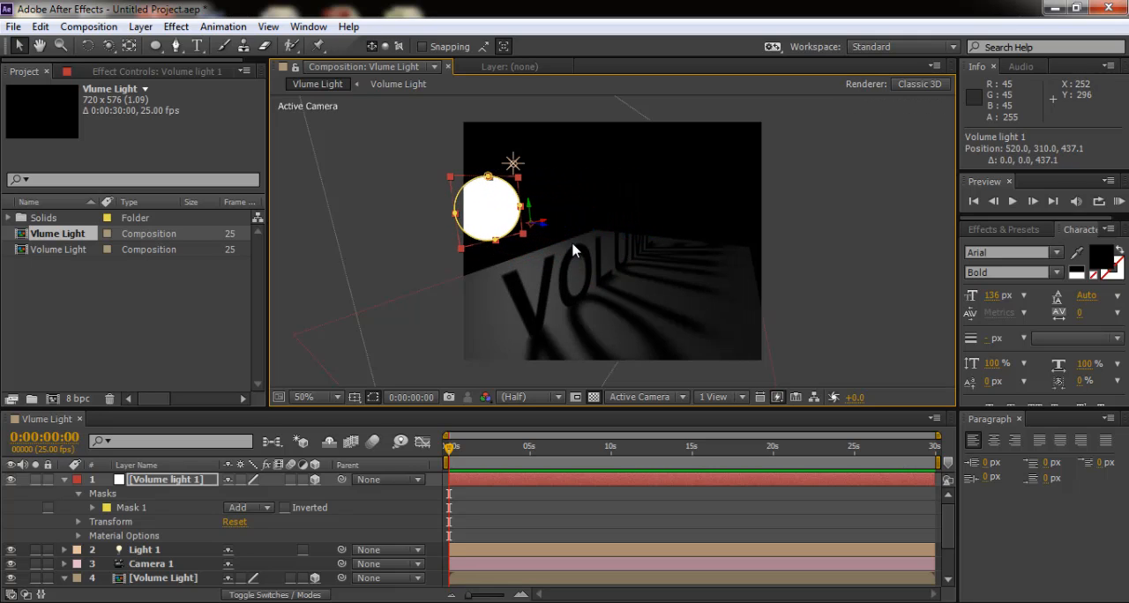
- Orbit Camera 1 back to a front view of the text at about 360, 203, -506
click(109, 47)
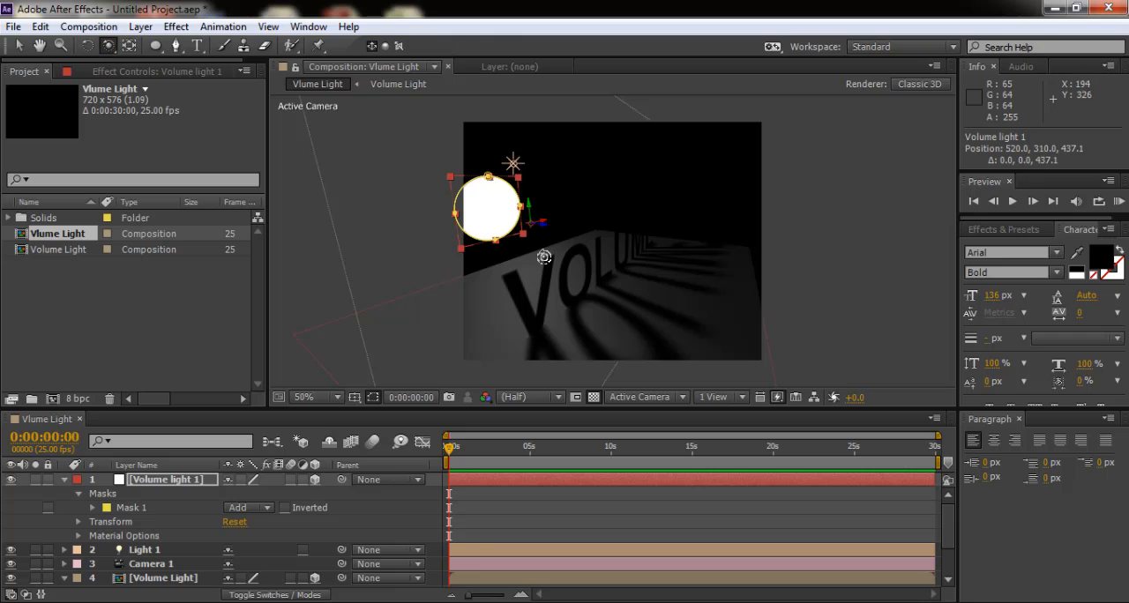
mouse_move(544, 256)
mouse_down()
mouse_move(585, 252)
mouse_move(563, 261)
mouse_up()
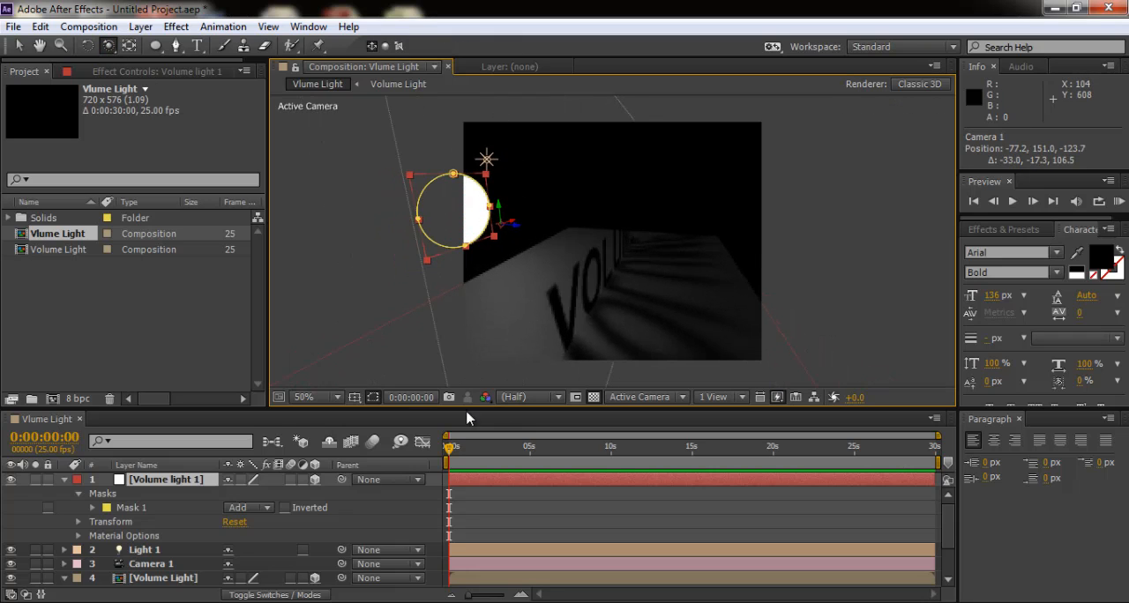
click(336, 397)
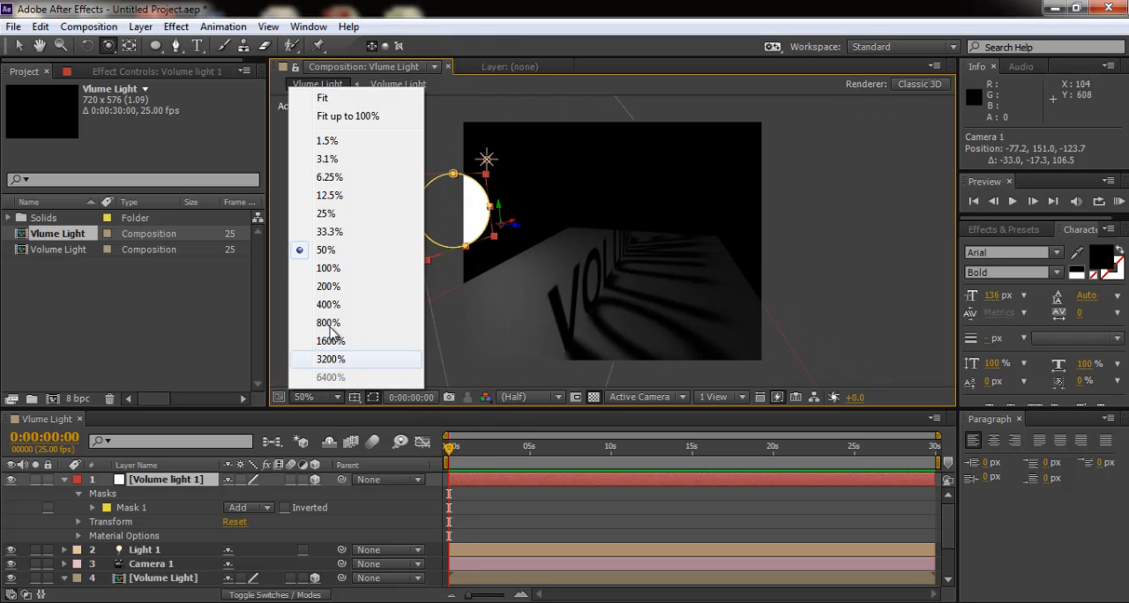
click(327, 236)
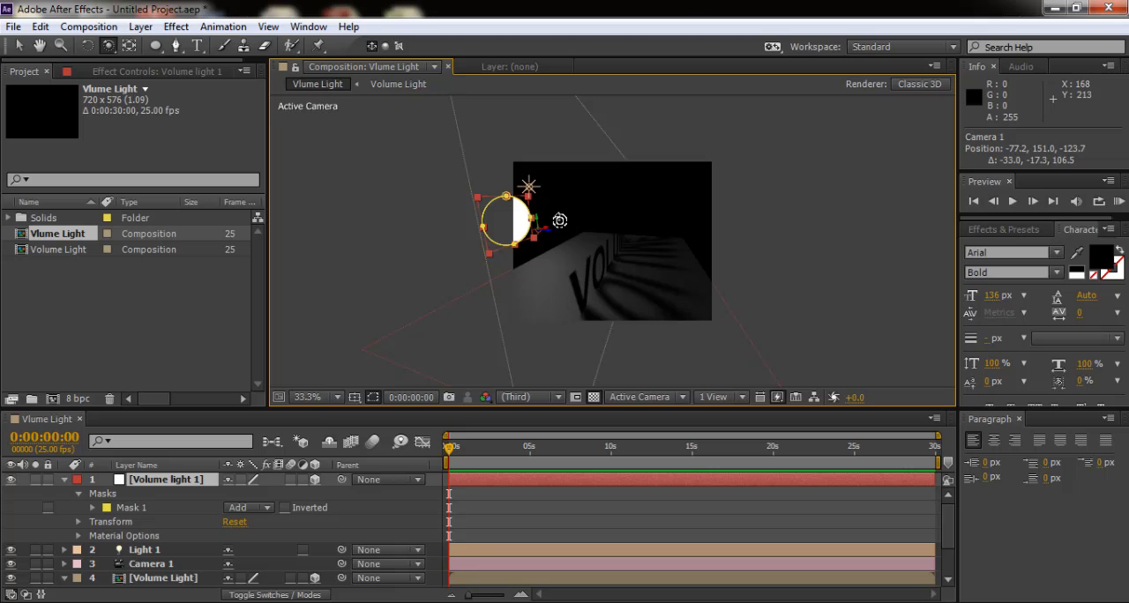
drag(557, 221, 476, 211)
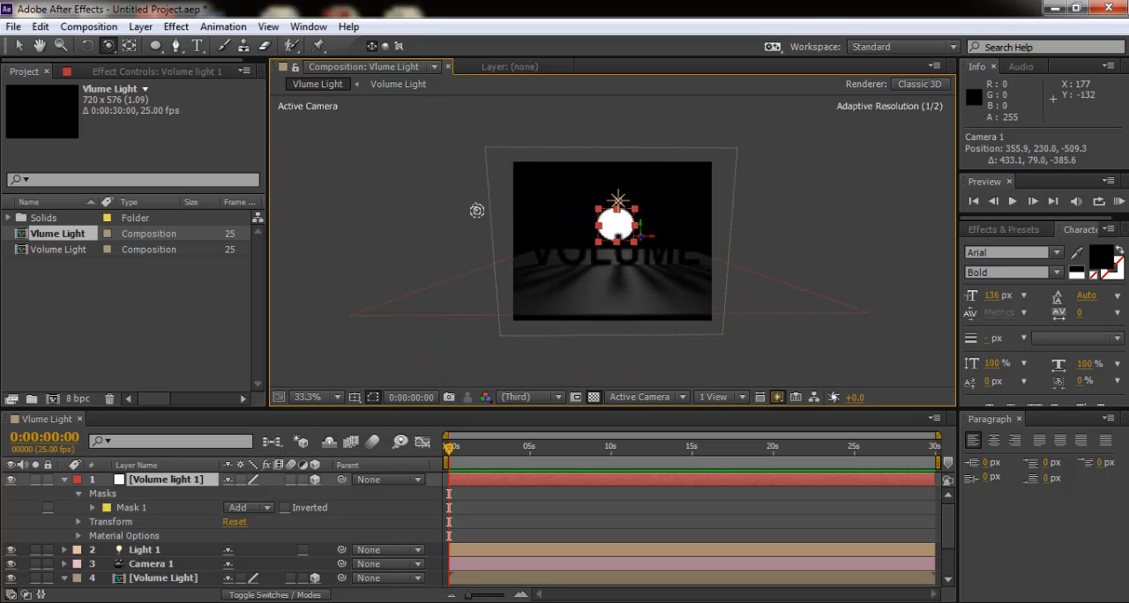
click(337, 397)
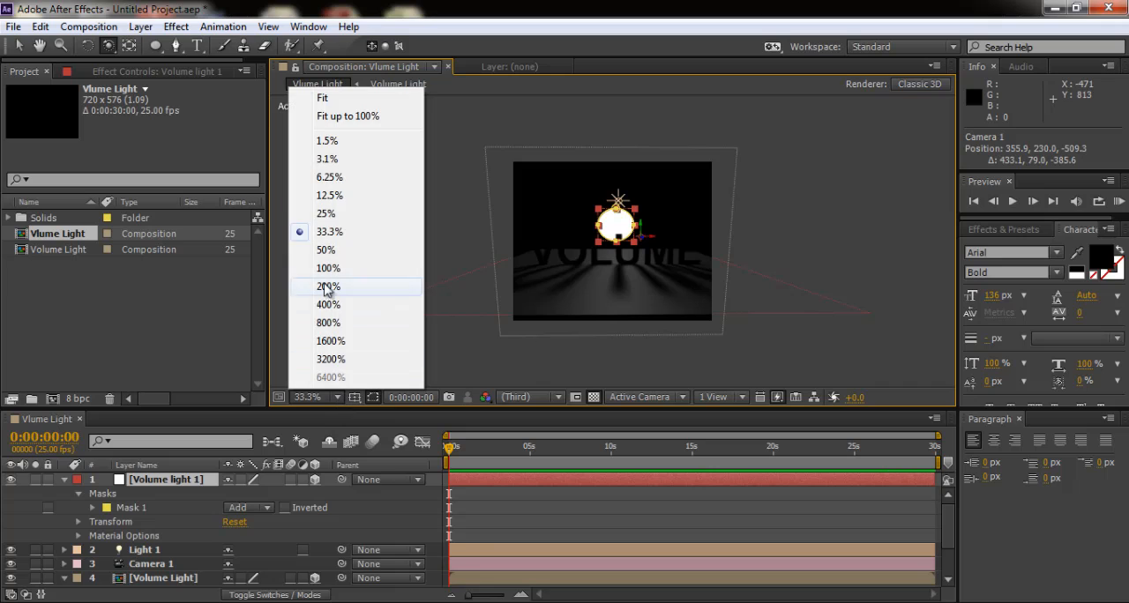
click(327, 250)
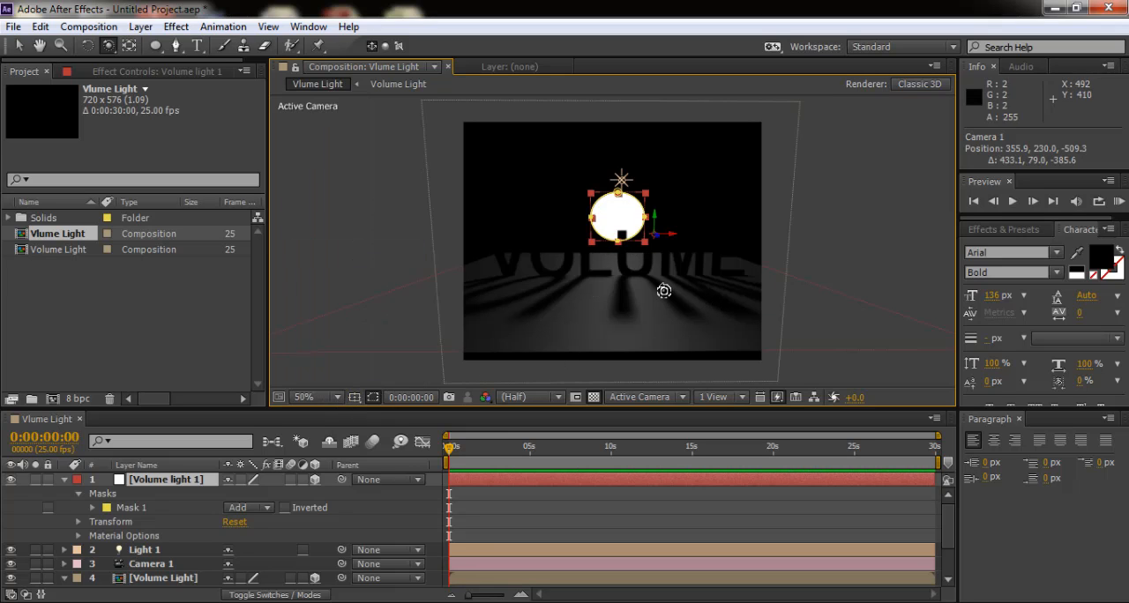
mouse_move(645, 277)
mouse_down()
mouse_move(641, 263)
mouse_move(646, 283)
mouse_up()
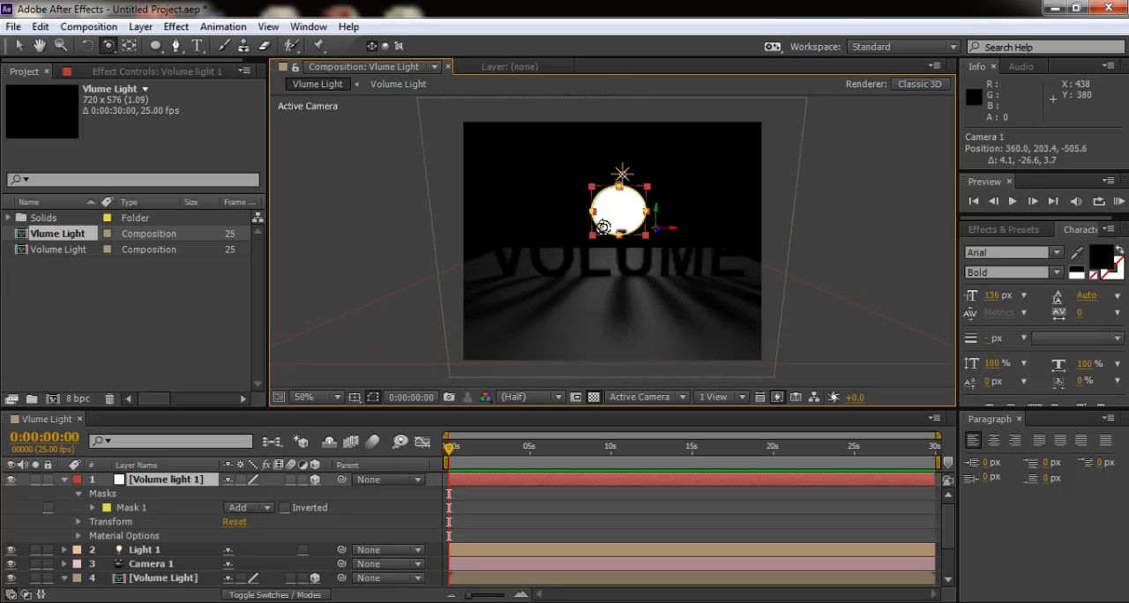
- Collapse the properties of the Volume light 1 and Volume Light layers
click(13, 27)
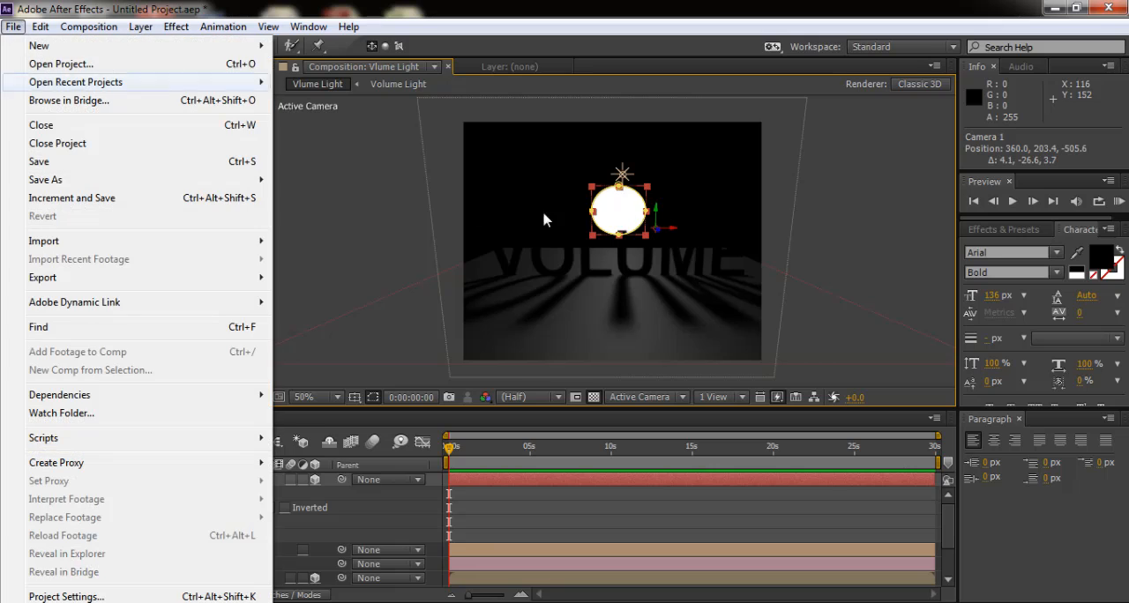
click(861, 219)
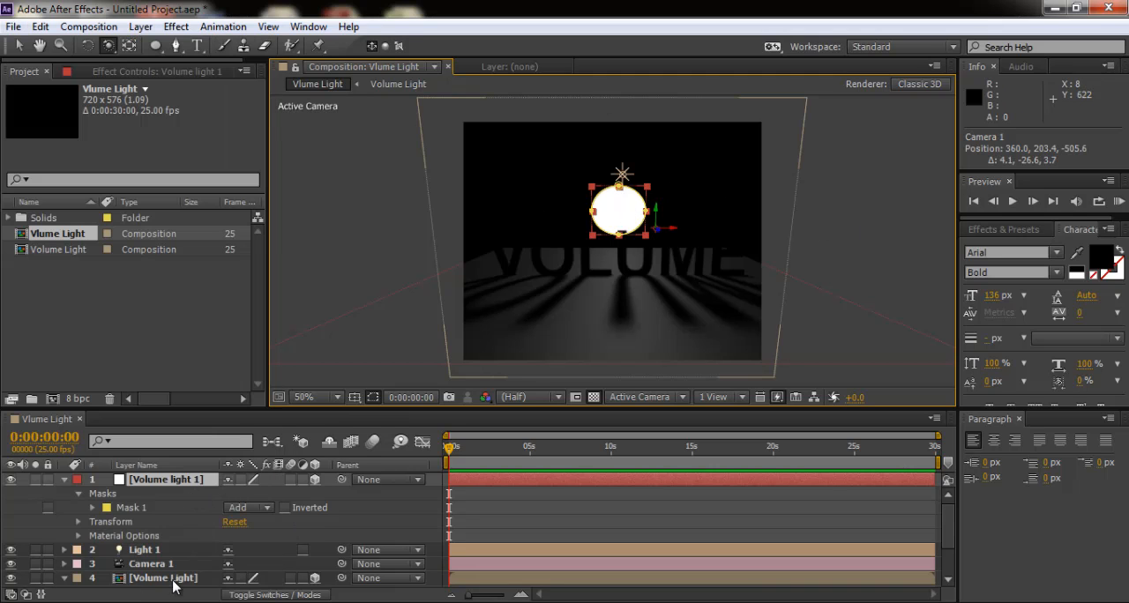
click(64, 479)
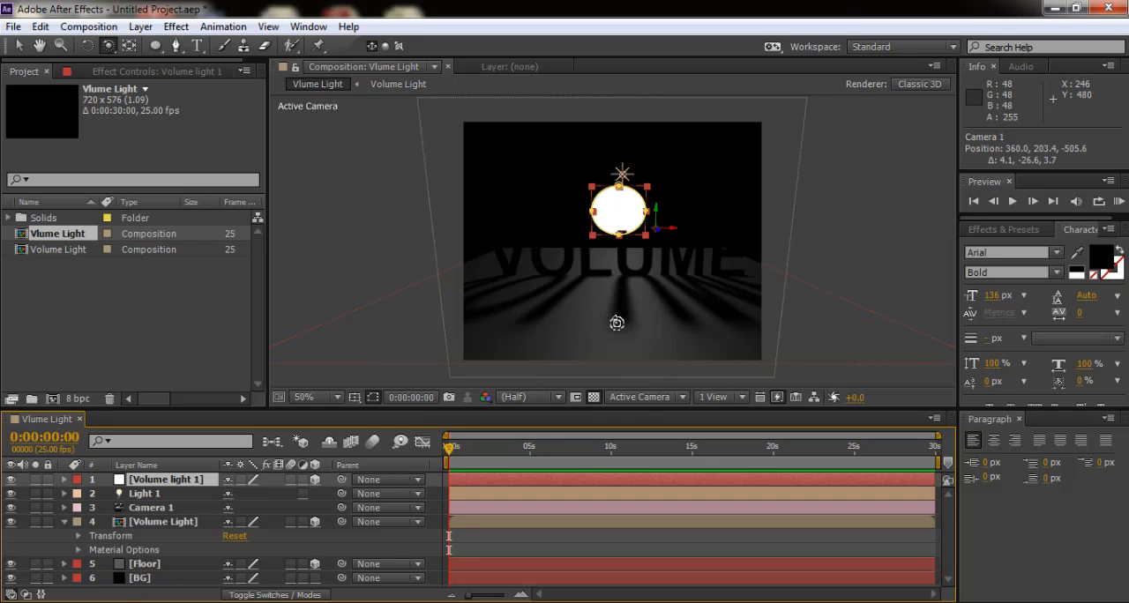
click(65, 522)
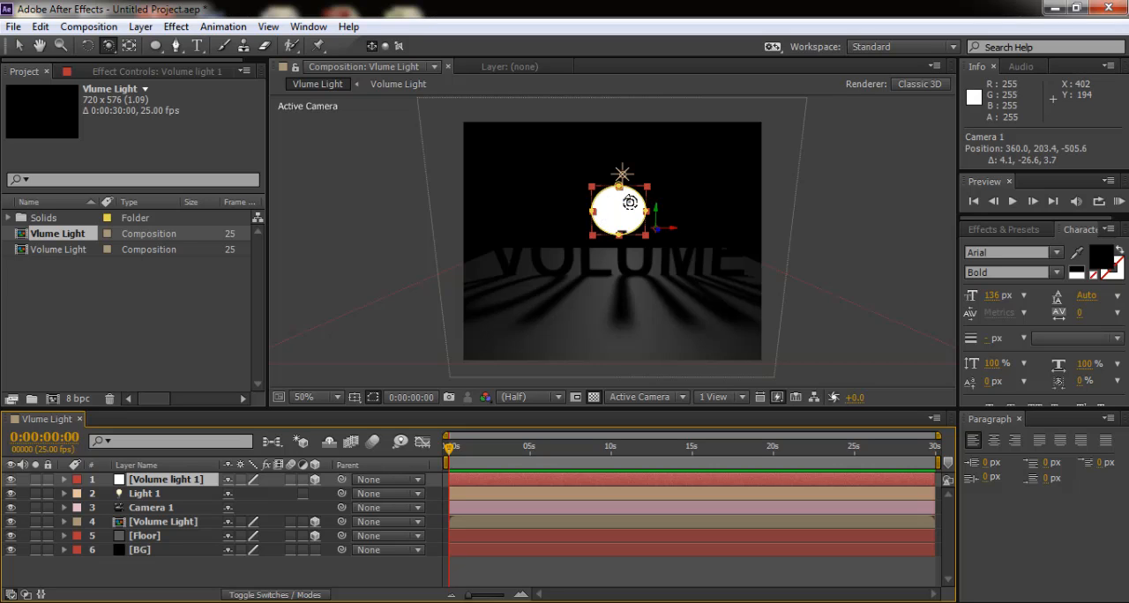
- Add a new adjustment layer above all the other layers in the composition
click(141, 28)
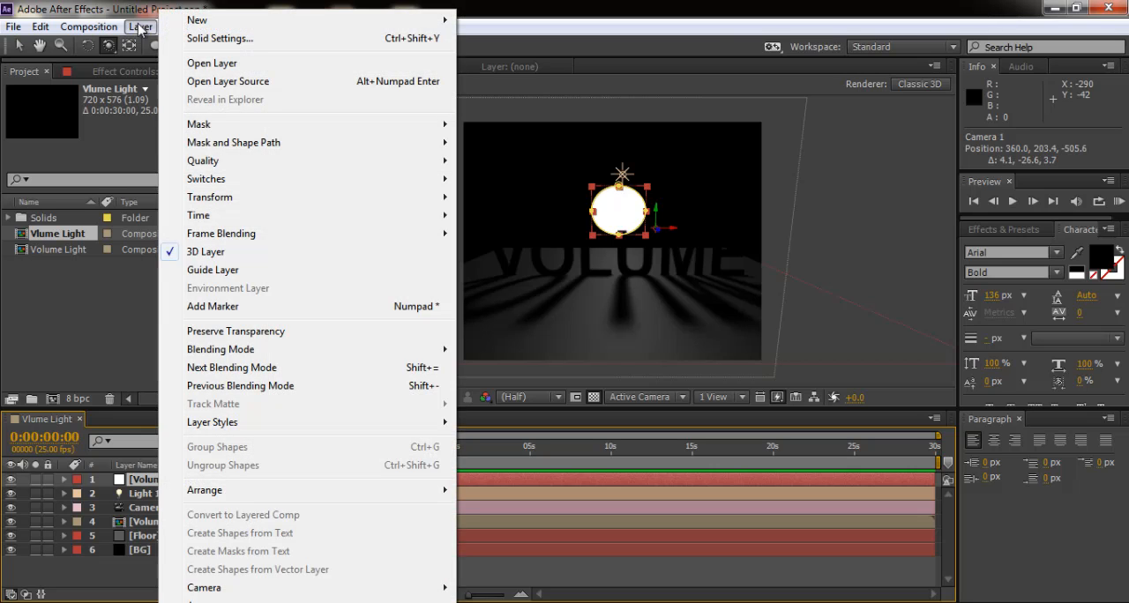
mouse_move(253, 21)
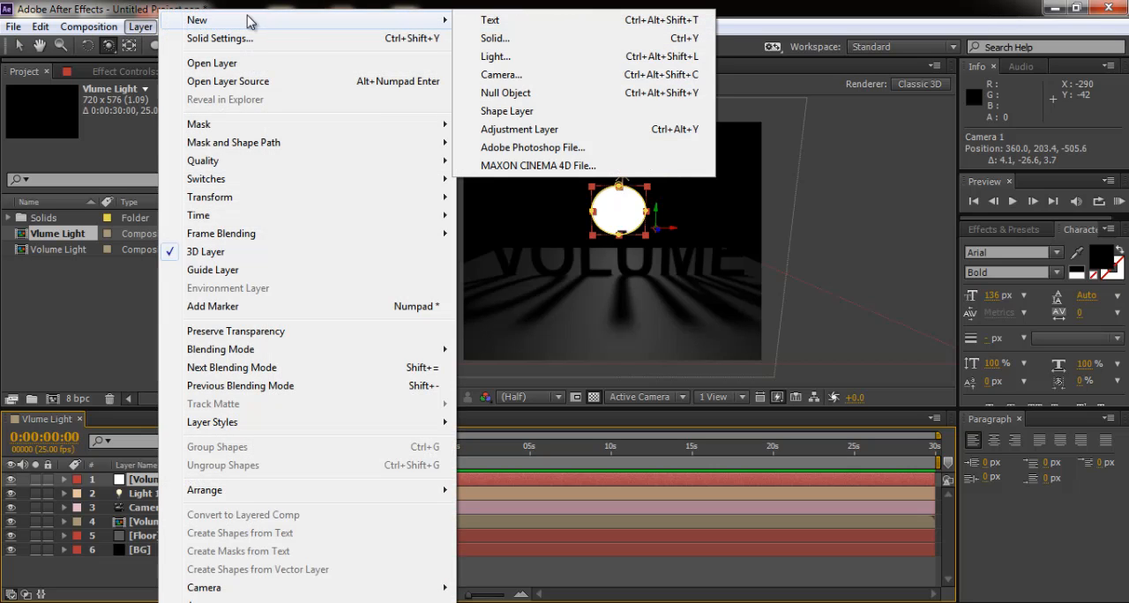
click(520, 131)
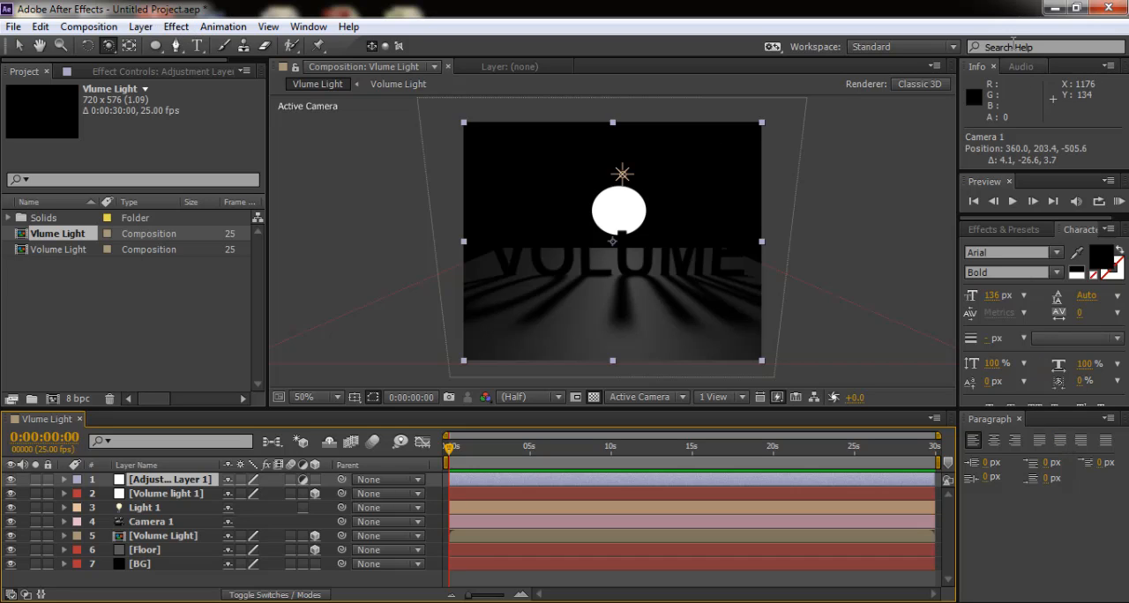
- Find the CC Radial Fast Blur effect in the effects library and apply it to Adjustment Layer 1
click(1003, 229)
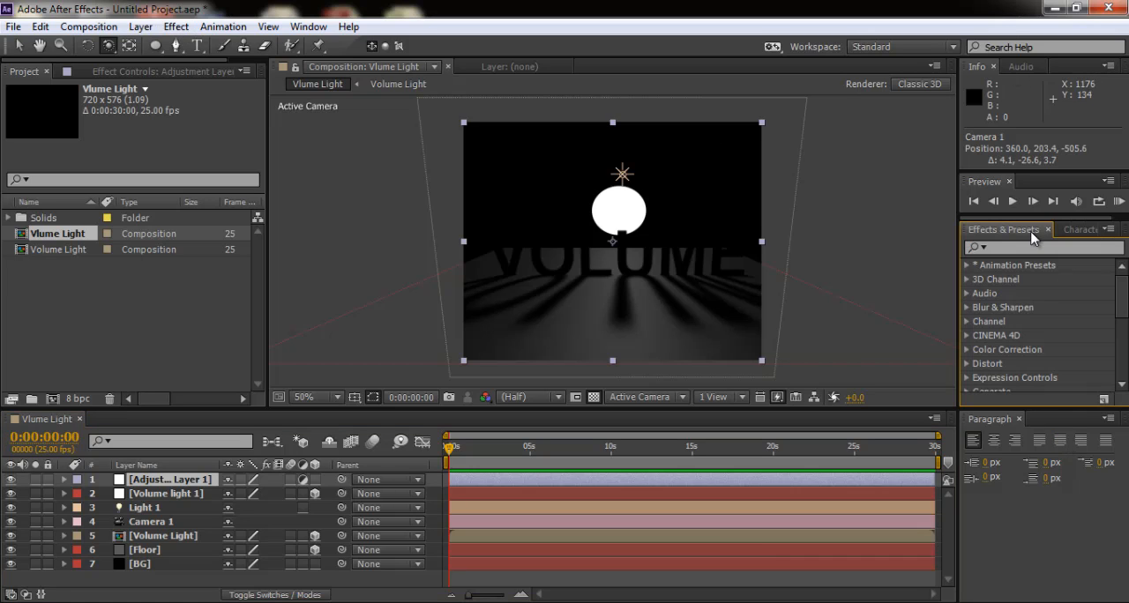
click(1007, 249)
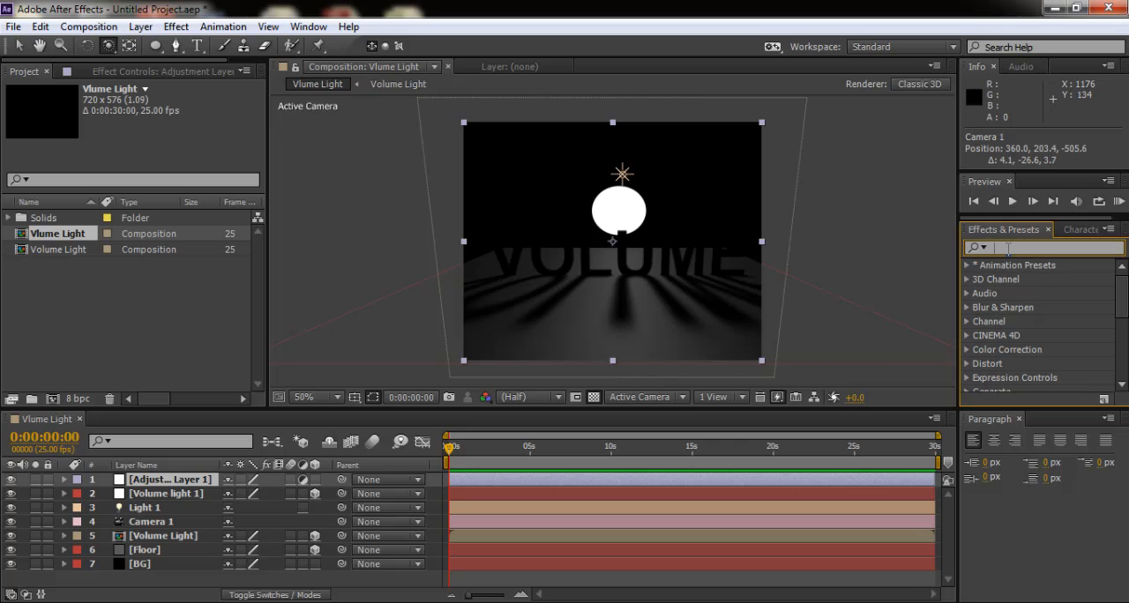
text(e)
key(BackSpace)
text(radil)
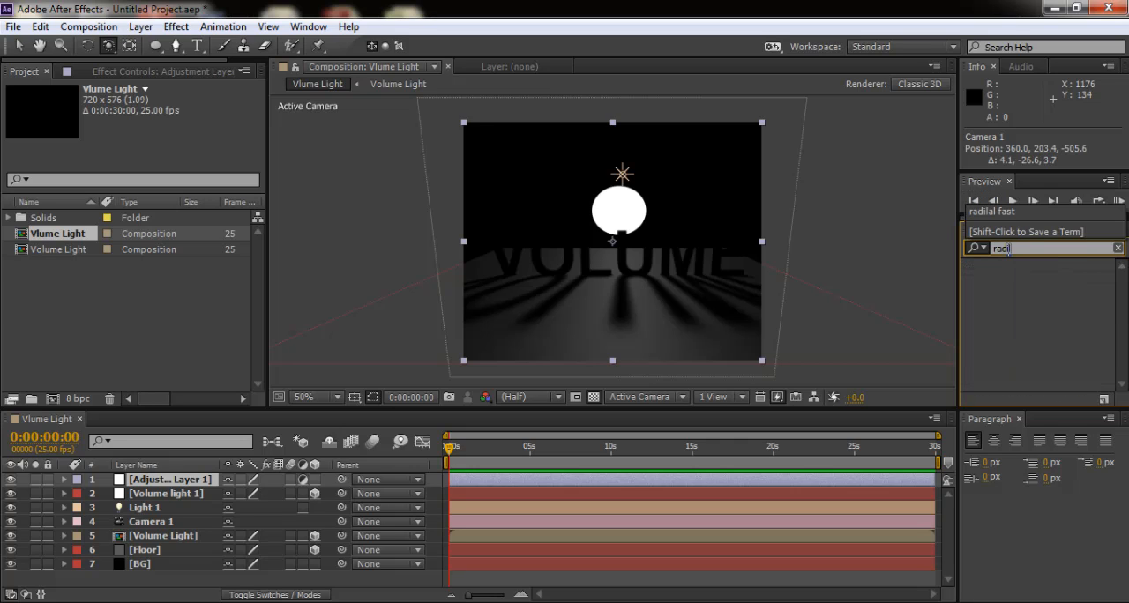
key(BackSpace)
text(ial)
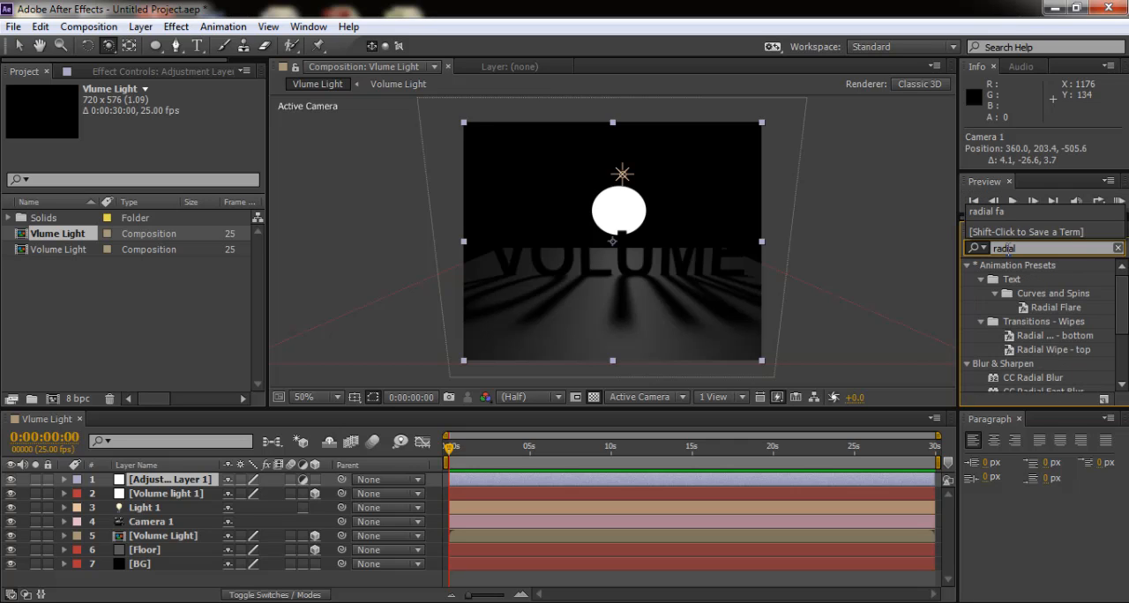
text( fast)
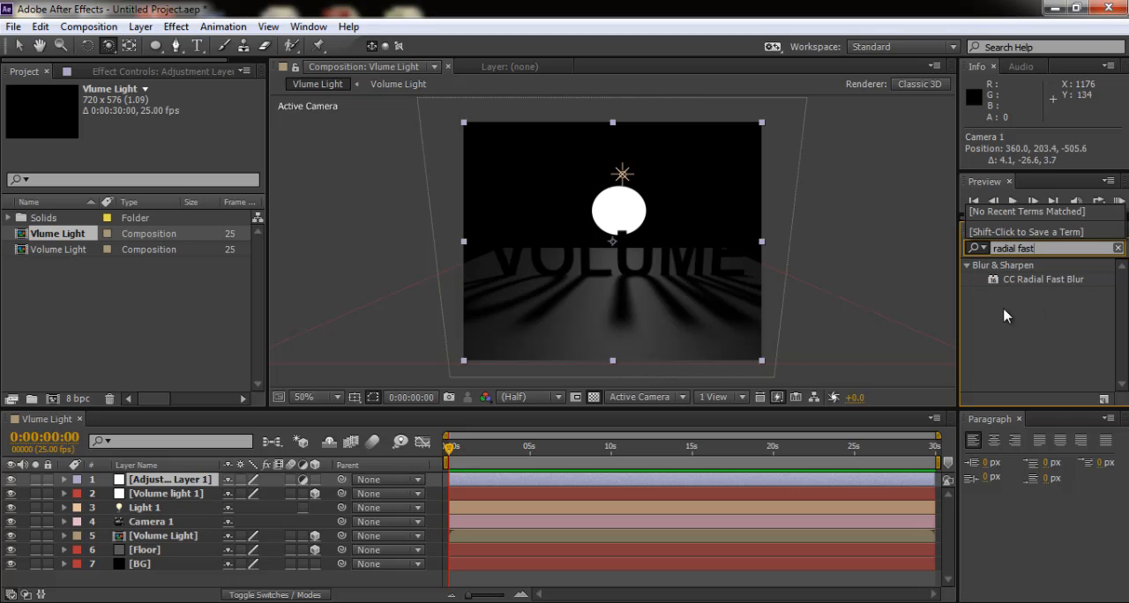
drag(1039, 285, 170, 486)
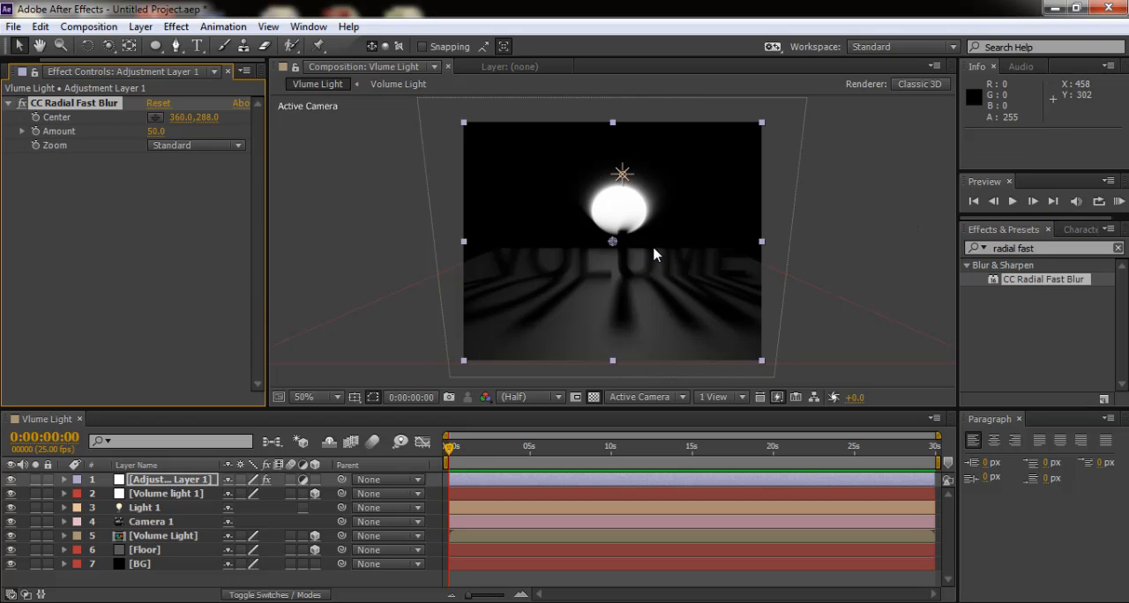
- Move the Volume light 1 disc down along its Y axis to about 520, 386, 437, behind the text
click(108, 45)
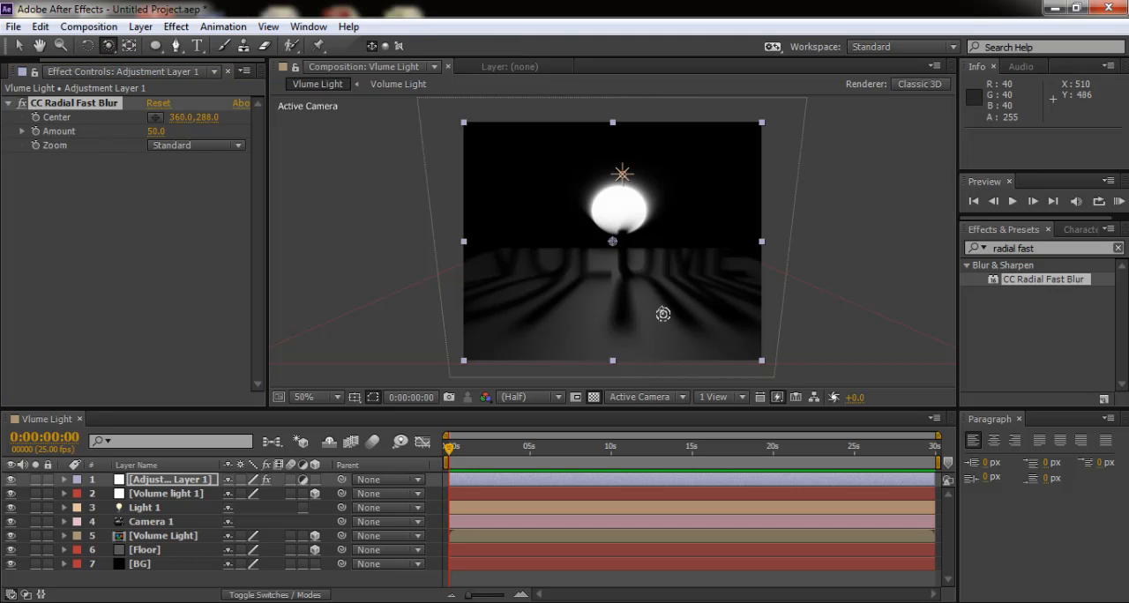
drag(662, 310, 655, 310)
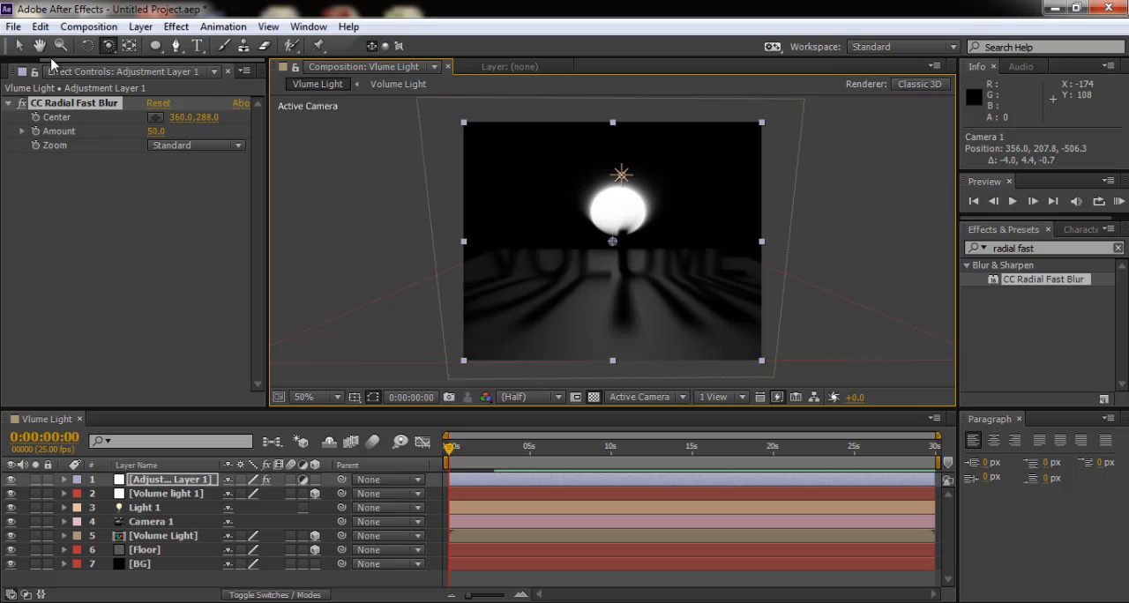
click(18, 46)
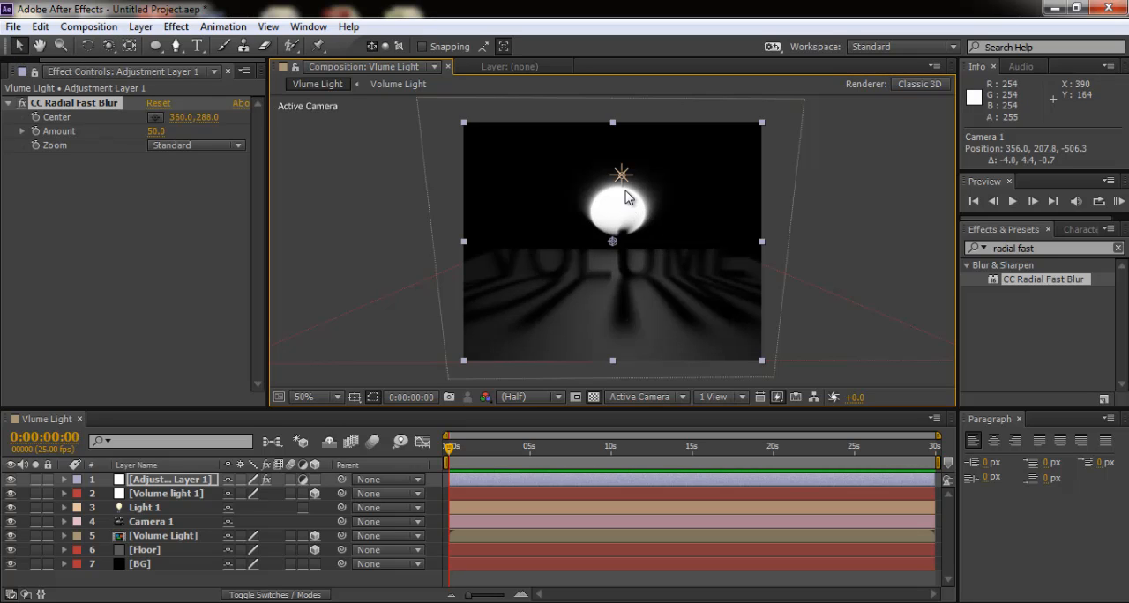
click(167, 494)
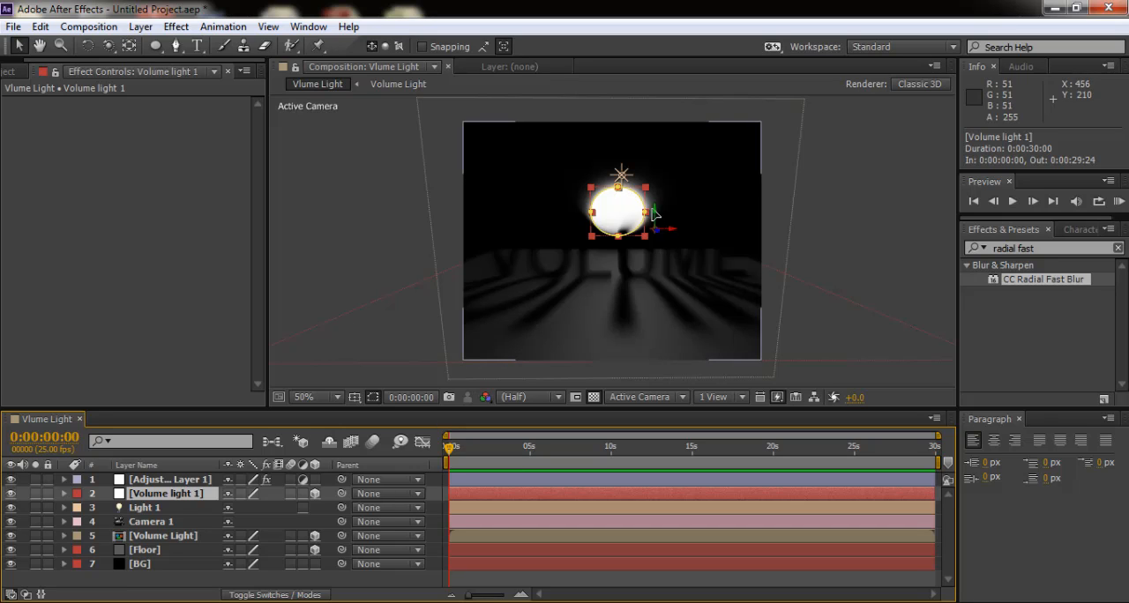
mouse_move(662, 218)
mouse_down()
mouse_move(661, 244)
mouse_move(654, 231)
mouse_up()
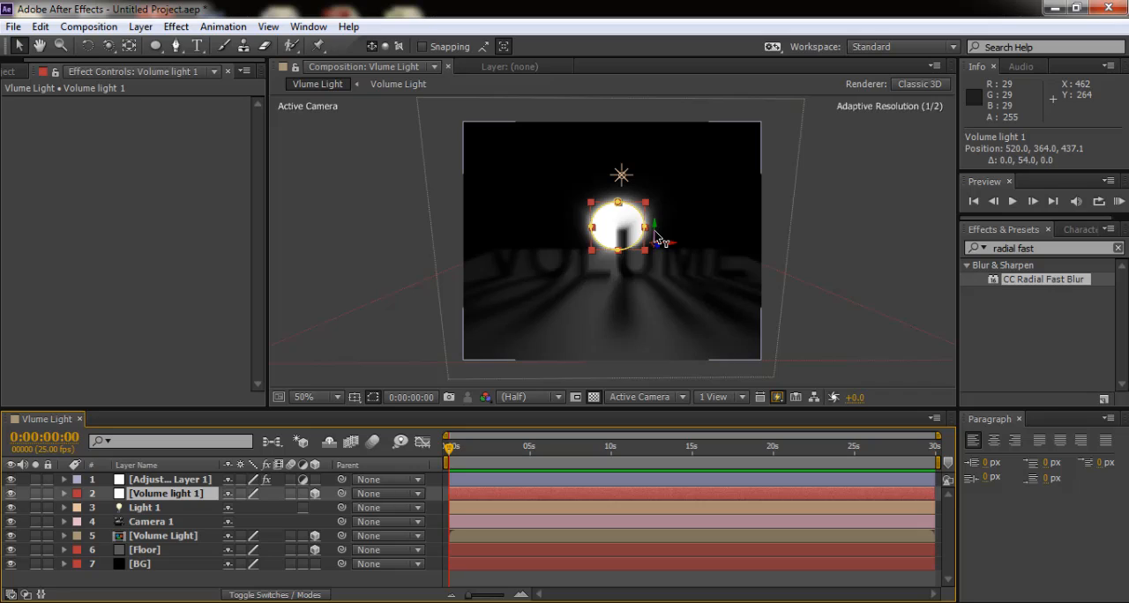
drag(655, 234, 654, 252)
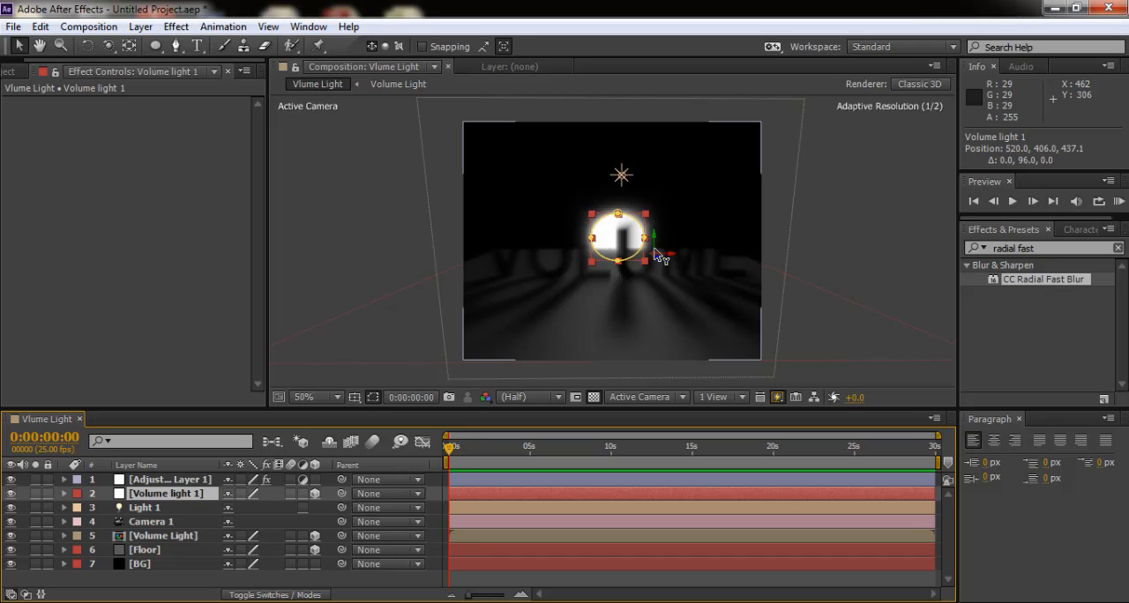
drag(654, 252, 654, 241)
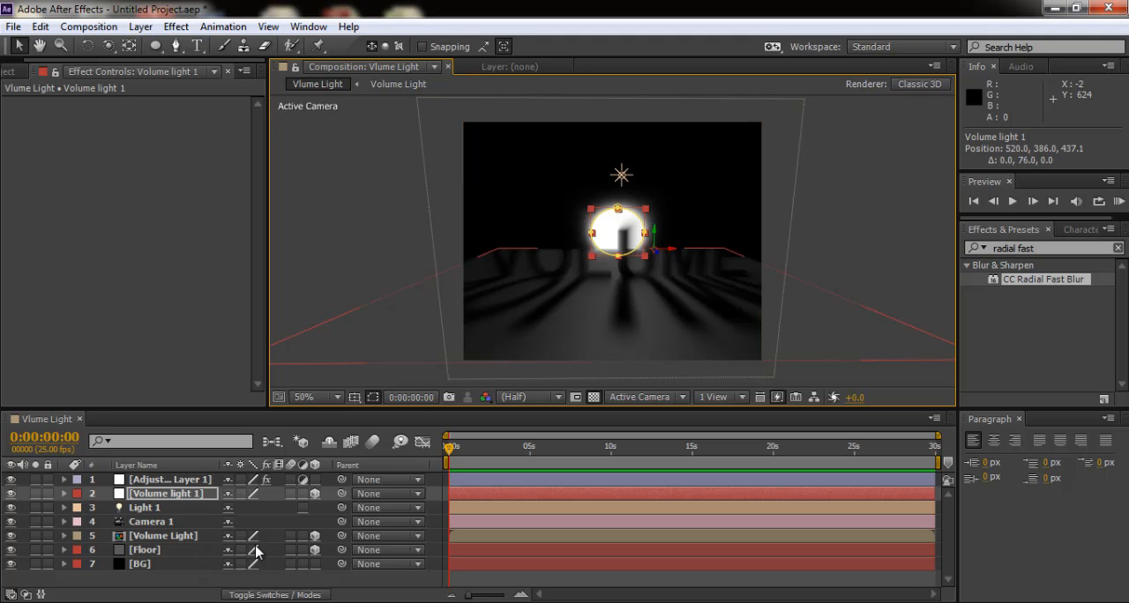
- Set the Floor layer's blending mode to Screen
click(141, 552)
right_click(142, 551)
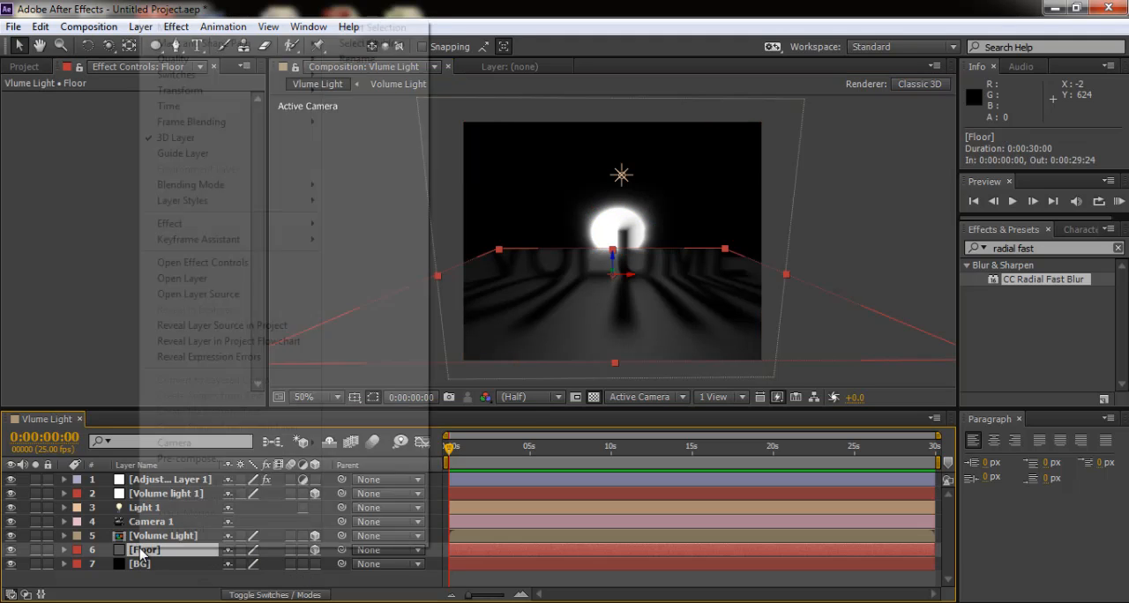
mouse_move(241, 187)
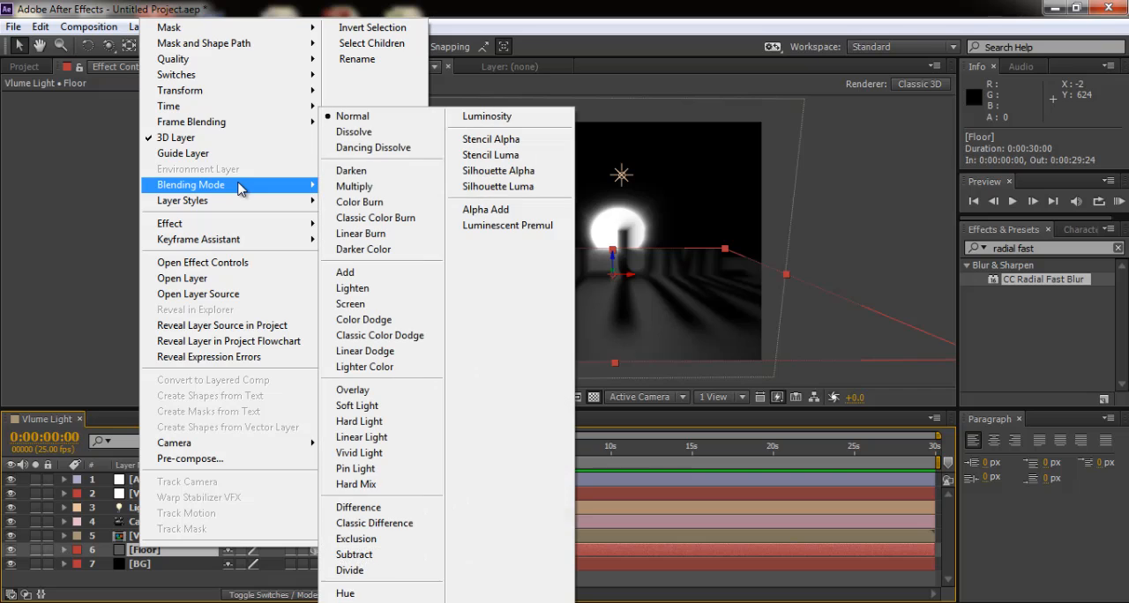
click(406, 305)
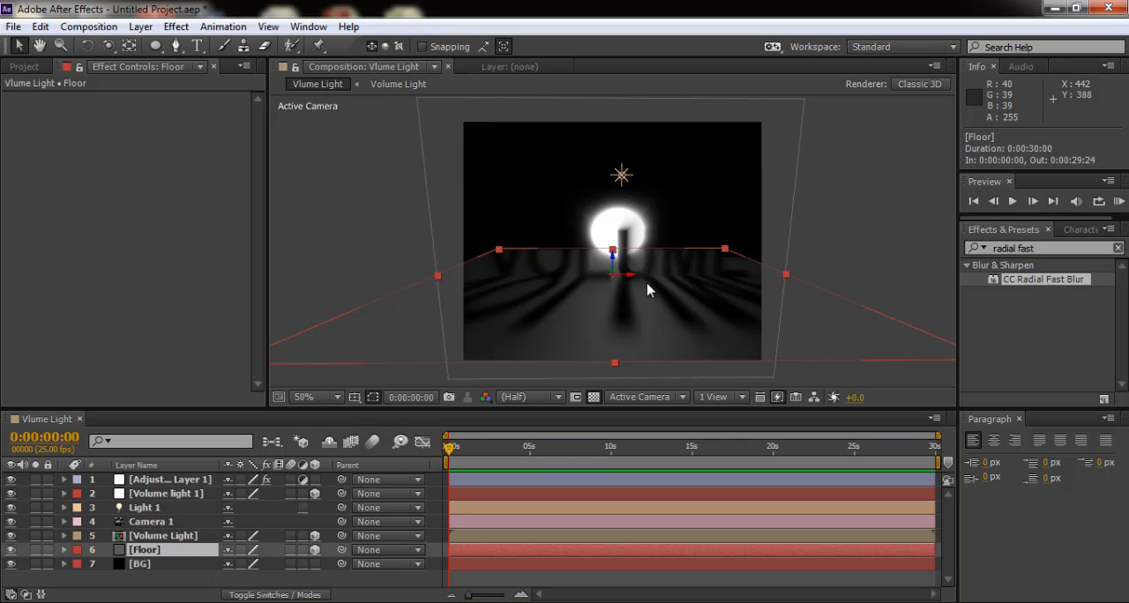
- Set the zoom type of Adjustment Layer 1's CC Radial Fast Blur to Brightest and its amount to 67
click(610, 219)
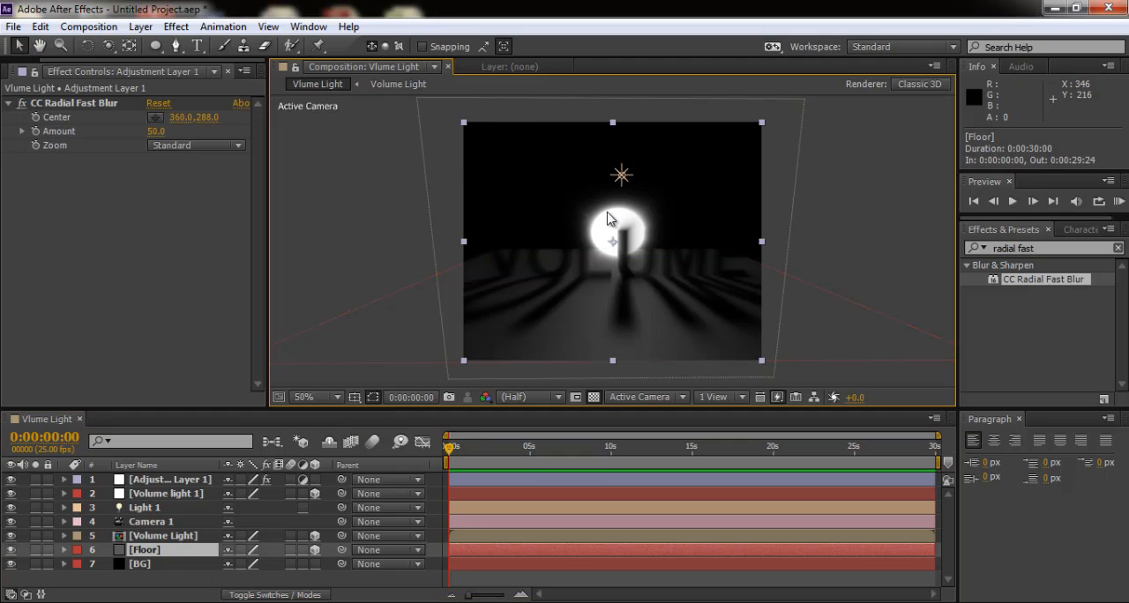
click(194, 485)
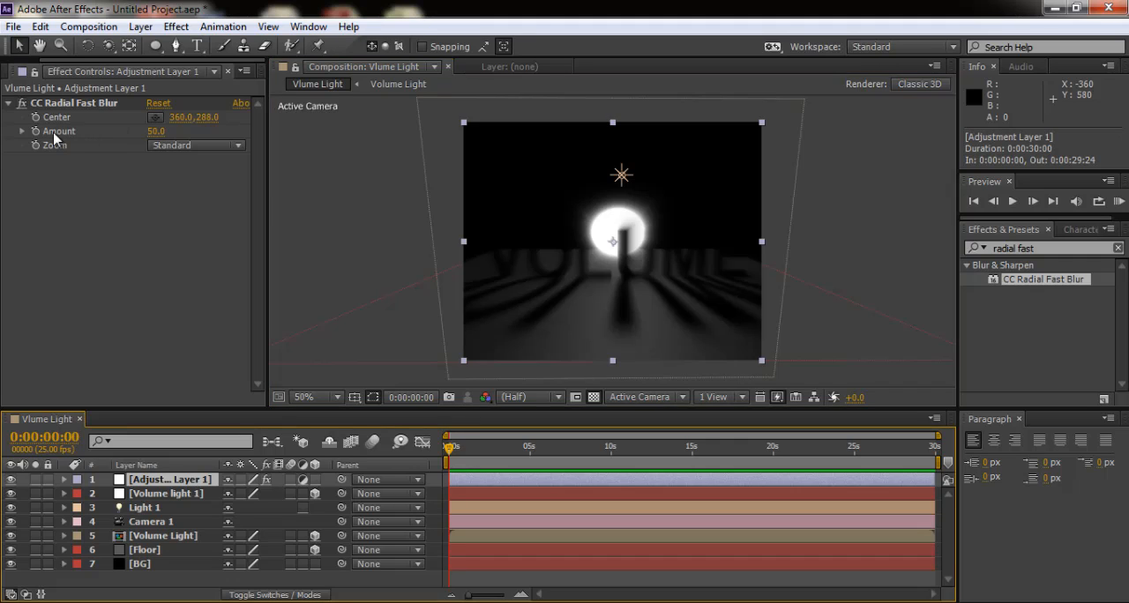
click(241, 147)
click(211, 183)
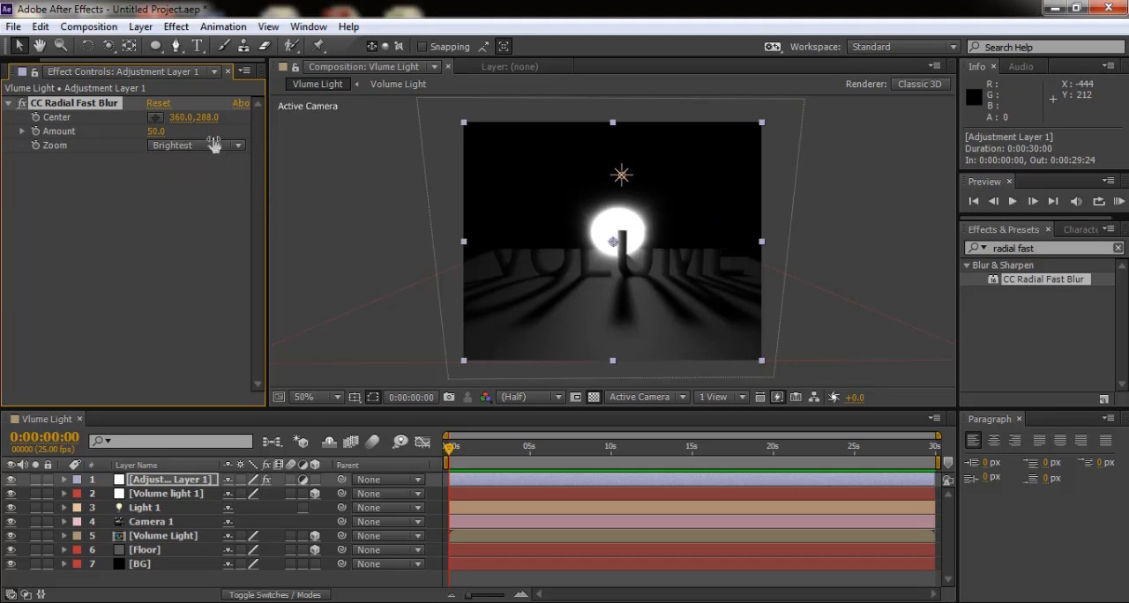
drag(157, 132, 180, 138)
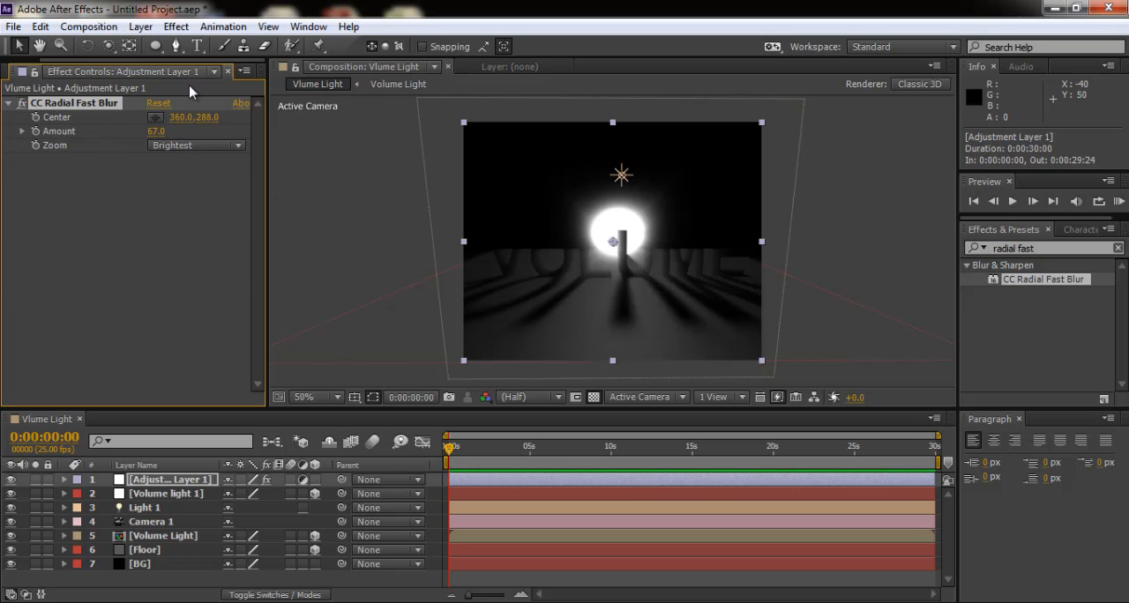
- Raise the CC Radial Fast Blur amount to 87 and orbit Camera 1 to about 360, 243, -511
click(108, 45)
mouse_move(625, 250)
mouse_down()
mouse_move(582, 235)
mouse_move(671, 240)
mouse_move(635, 241)
mouse_move(668, 241)
mouse_move(639, 248)
mouse_move(660, 245)
mouse_move(652, 237)
mouse_move(631, 256)
mouse_move(625, 247)
mouse_up()
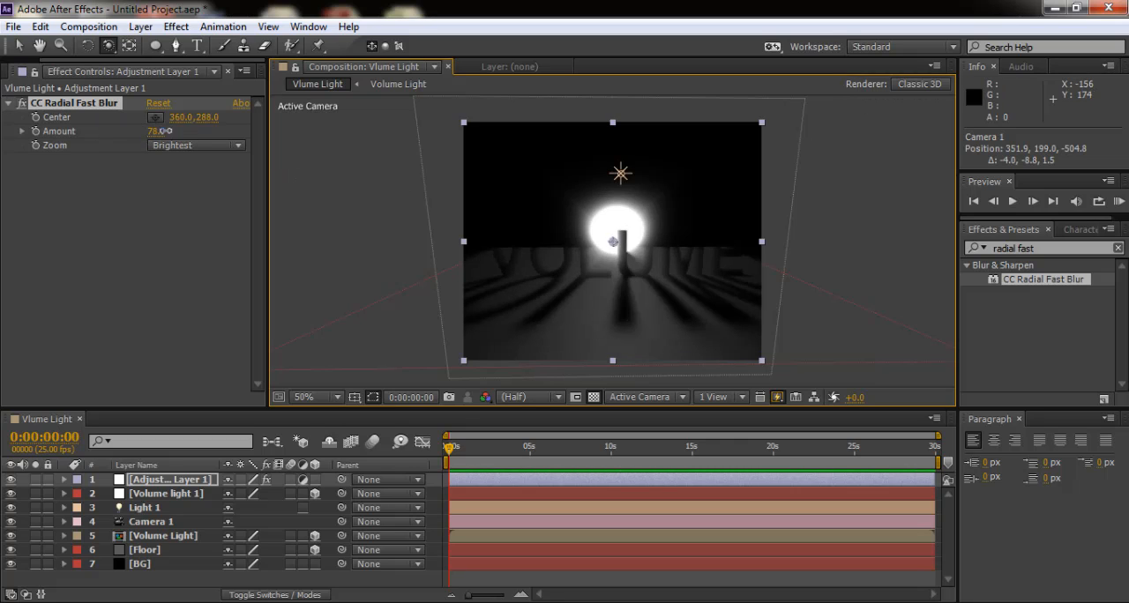
drag(162, 130, 176, 130)
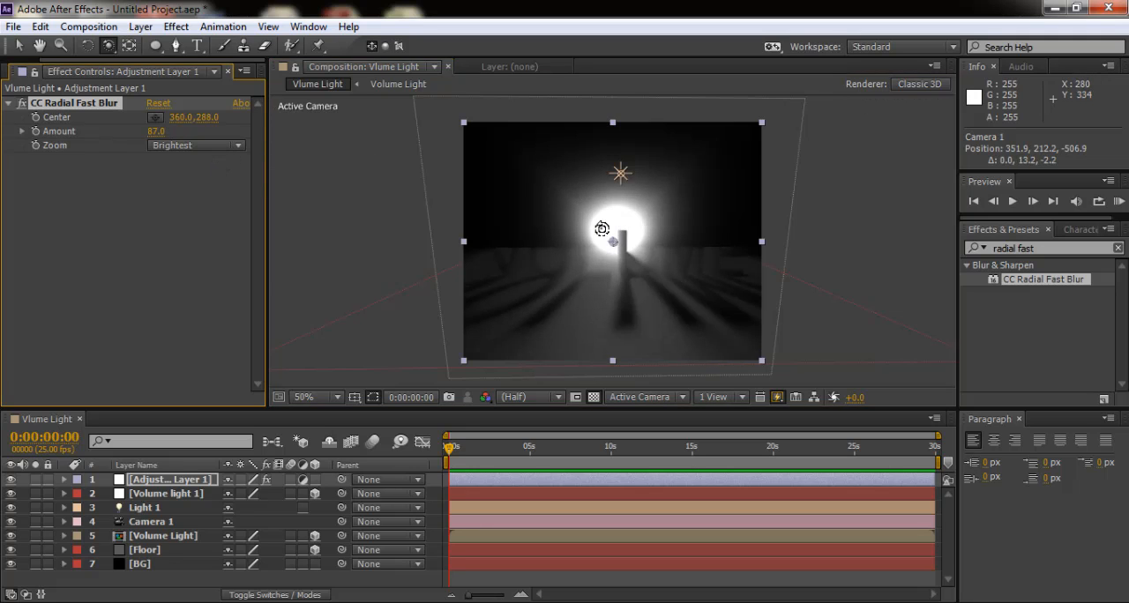
drag(597, 232, 573, 242)
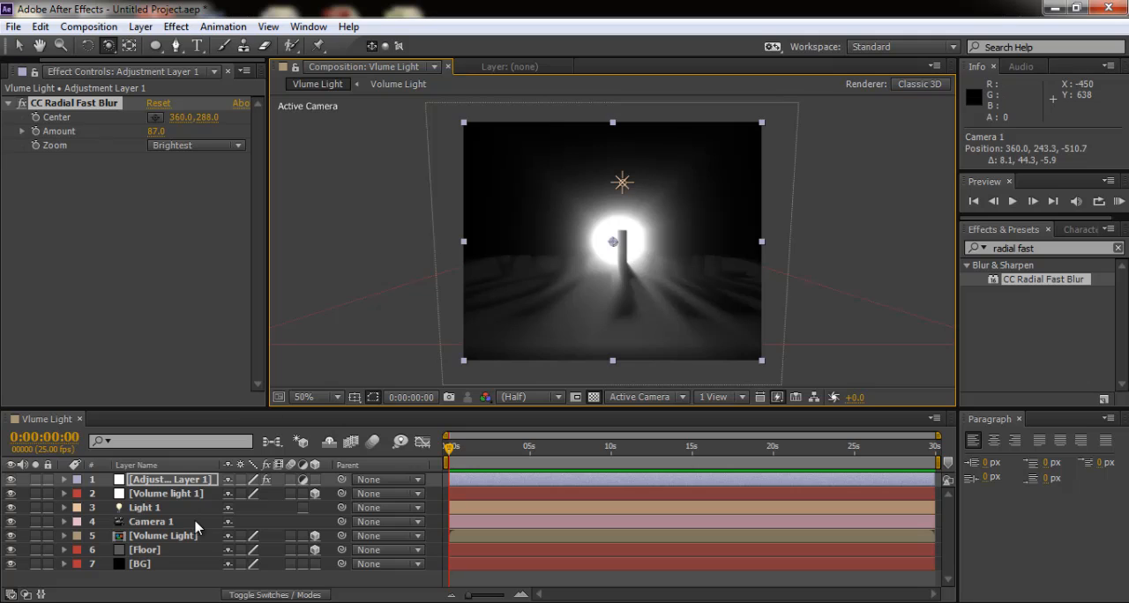
- Examine the material options of the Volume Light text layer and collapse its properties again
click(164, 539)
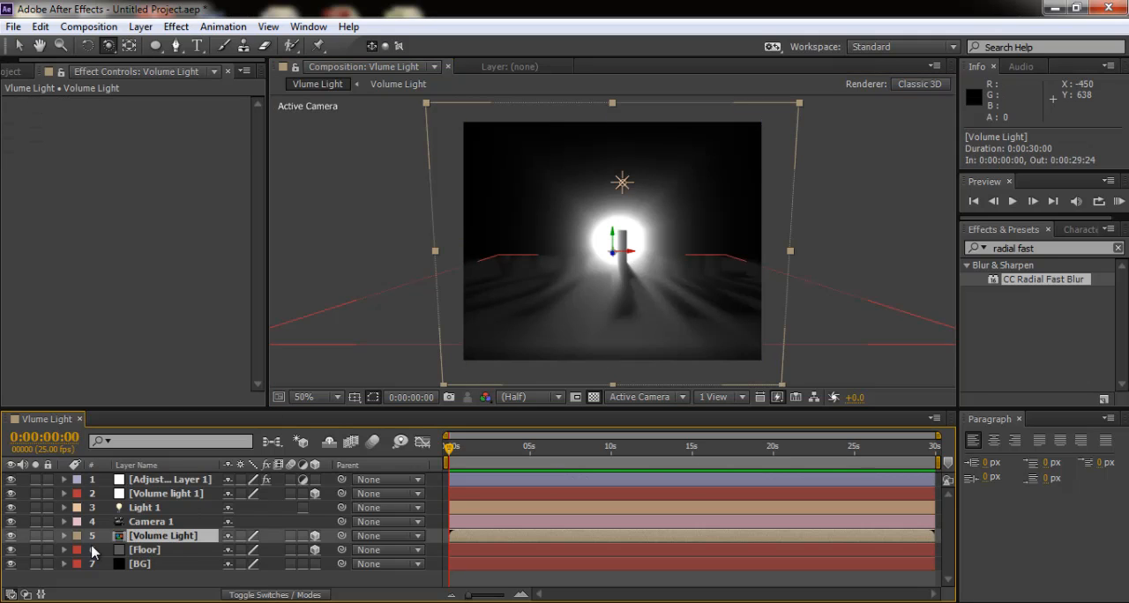
click(63, 536)
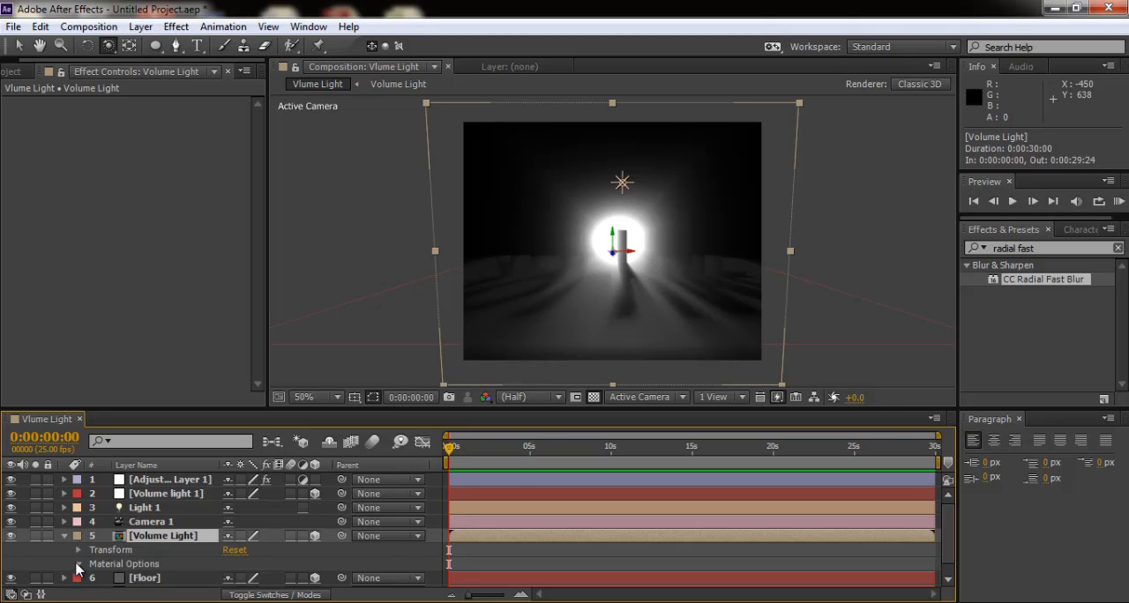
click(78, 565)
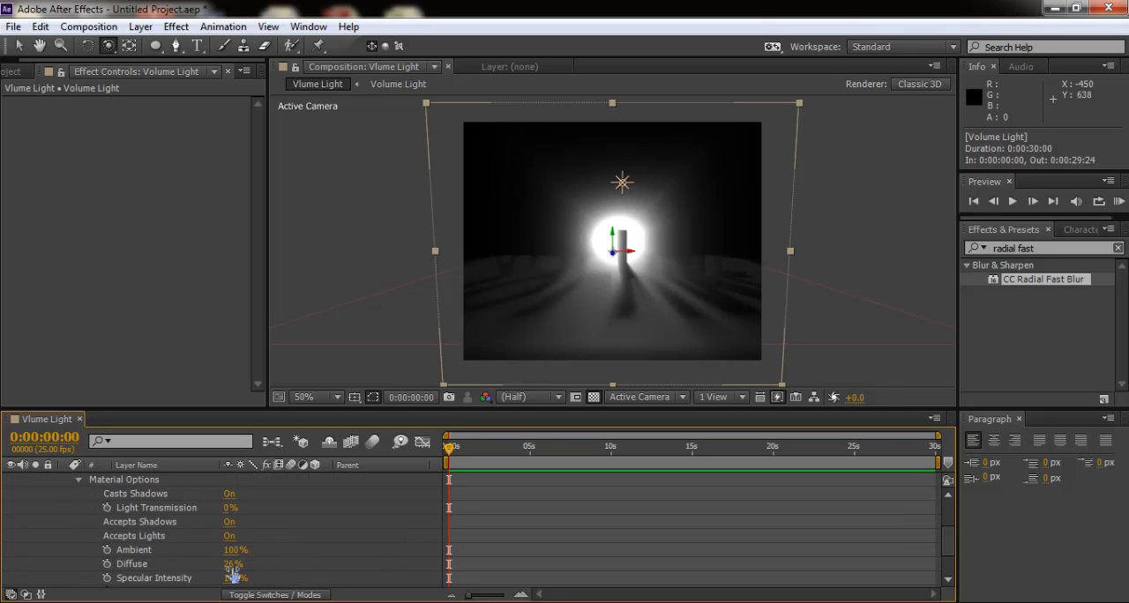
click(78, 480)
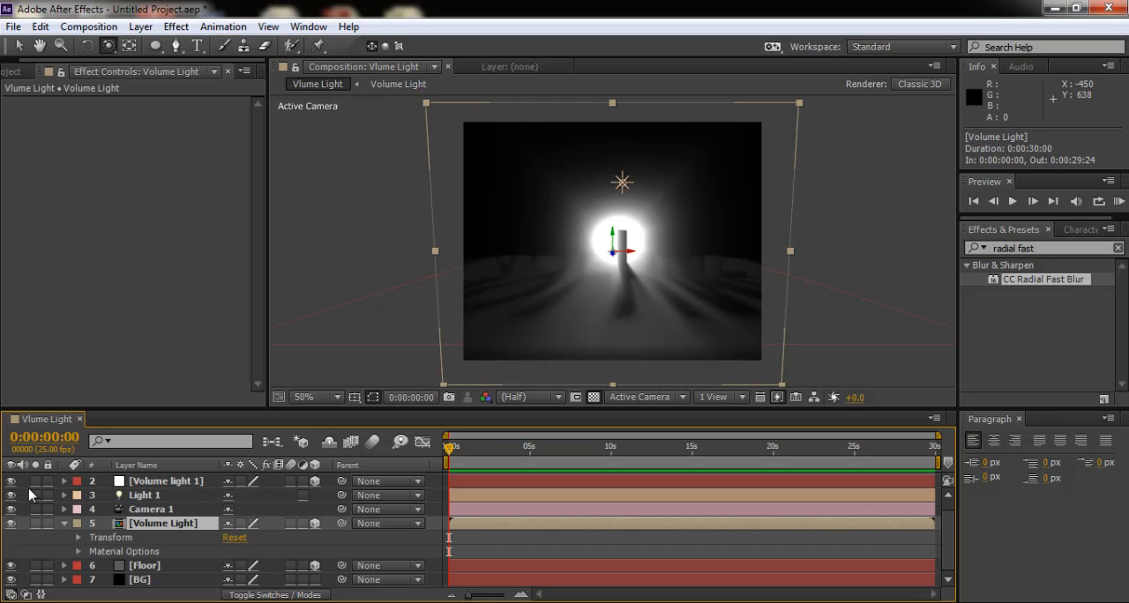
click(65, 524)
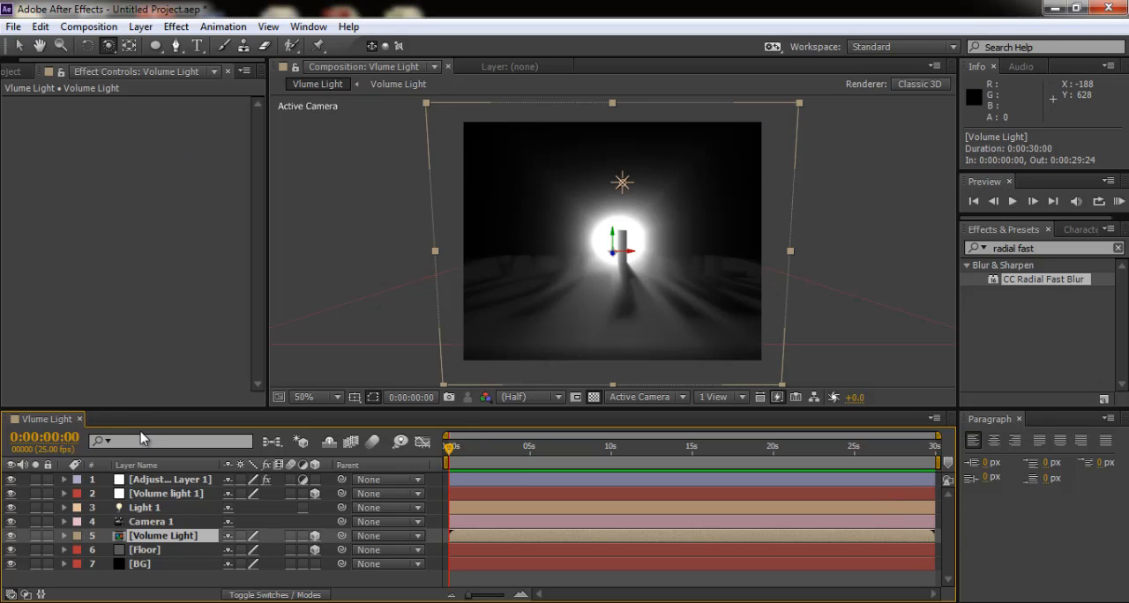
- Set Adjustment Layer 1's CC Radial Fast Blur amount to 70 and orbit Camera 1 to a front view of the VOLUME text
click(160, 479)
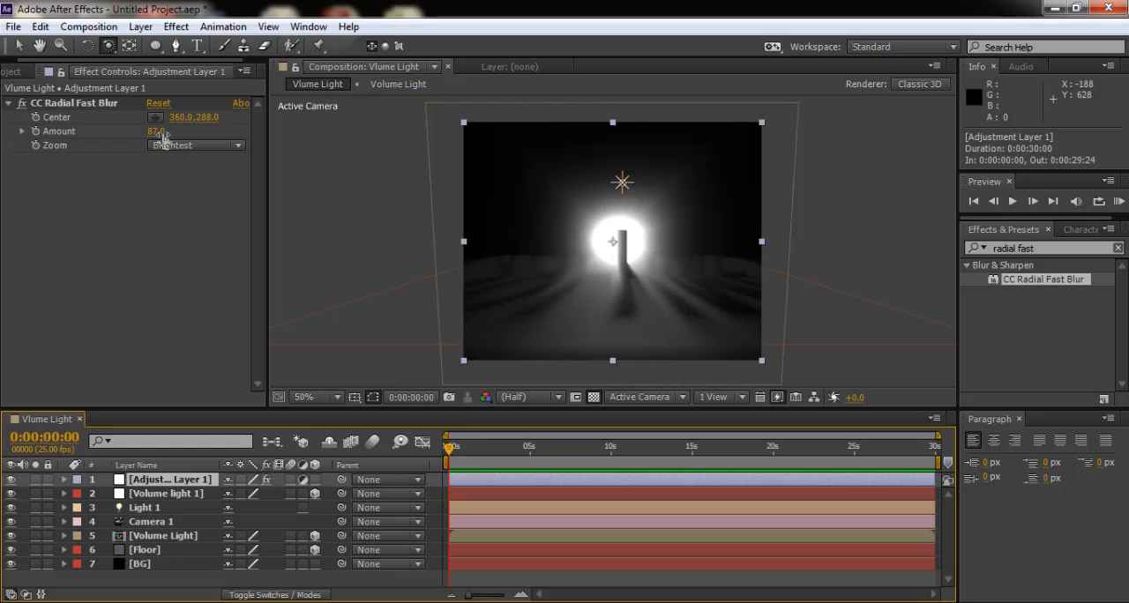
drag(161, 138, 133, 132)
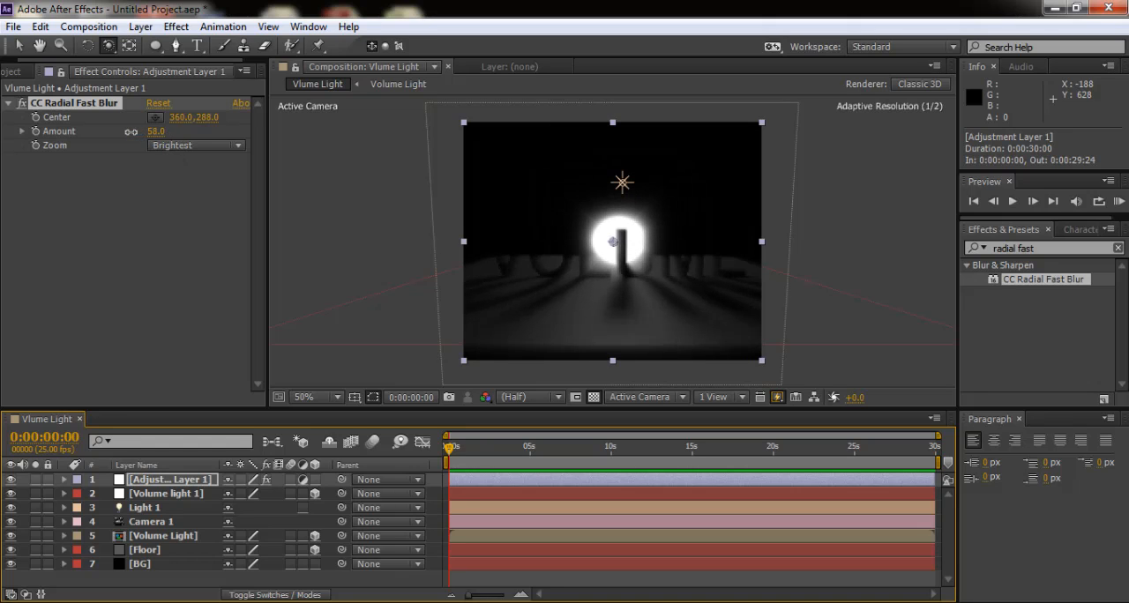
drag(133, 132, 147, 138)
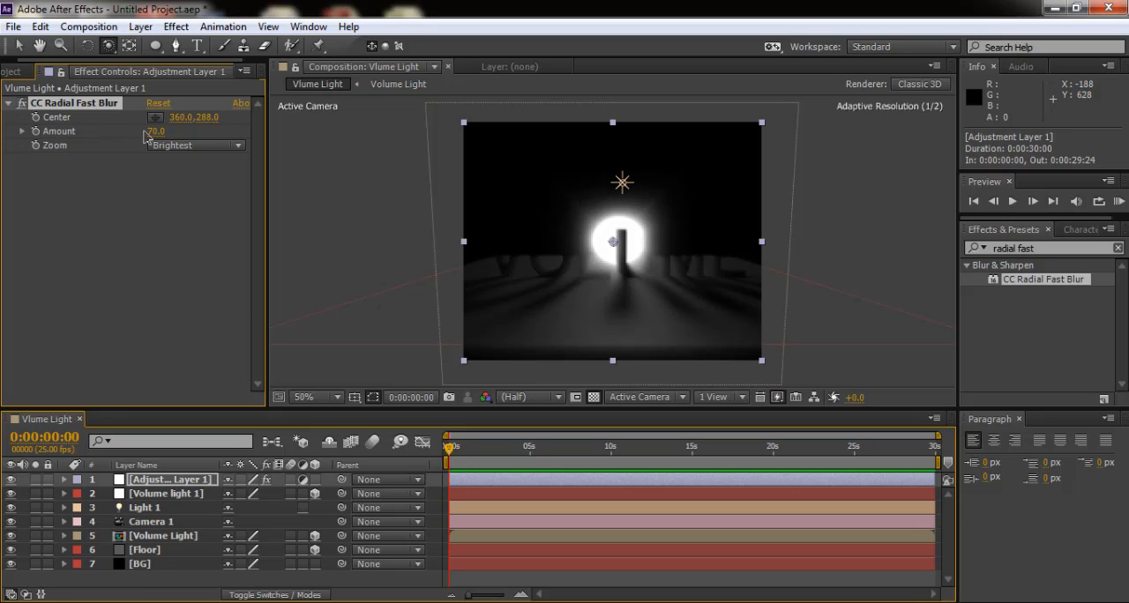
drag(537, 214, 636, 280)
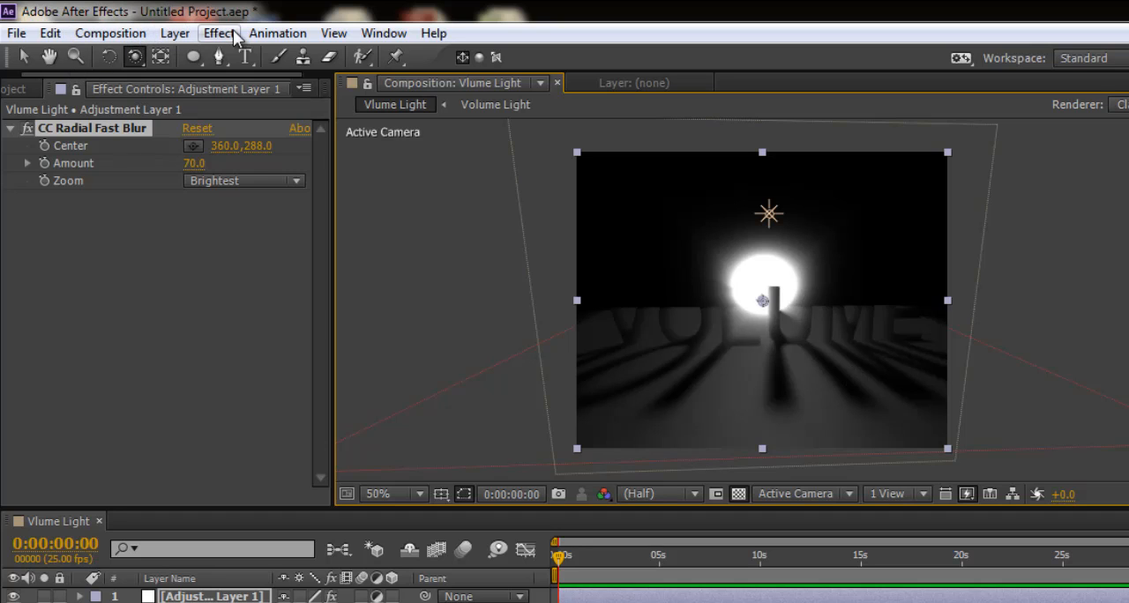
- Add the Curves color correction effect to Adjustment Layer 1 below the radial blur
click(204, 33)
mouse_move(291, 211)
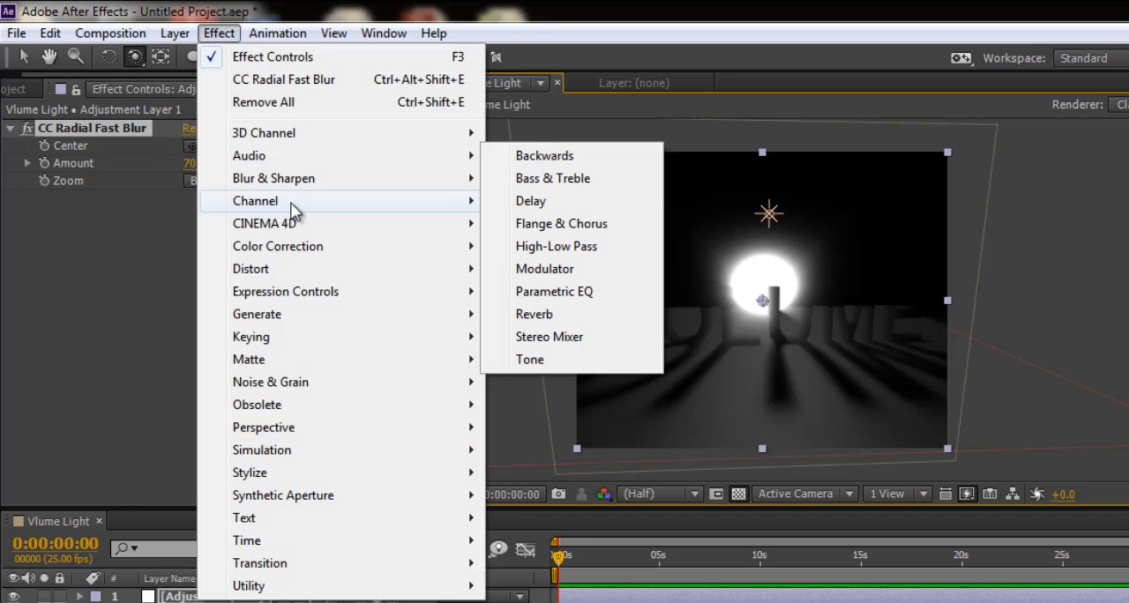
mouse_move(300, 249)
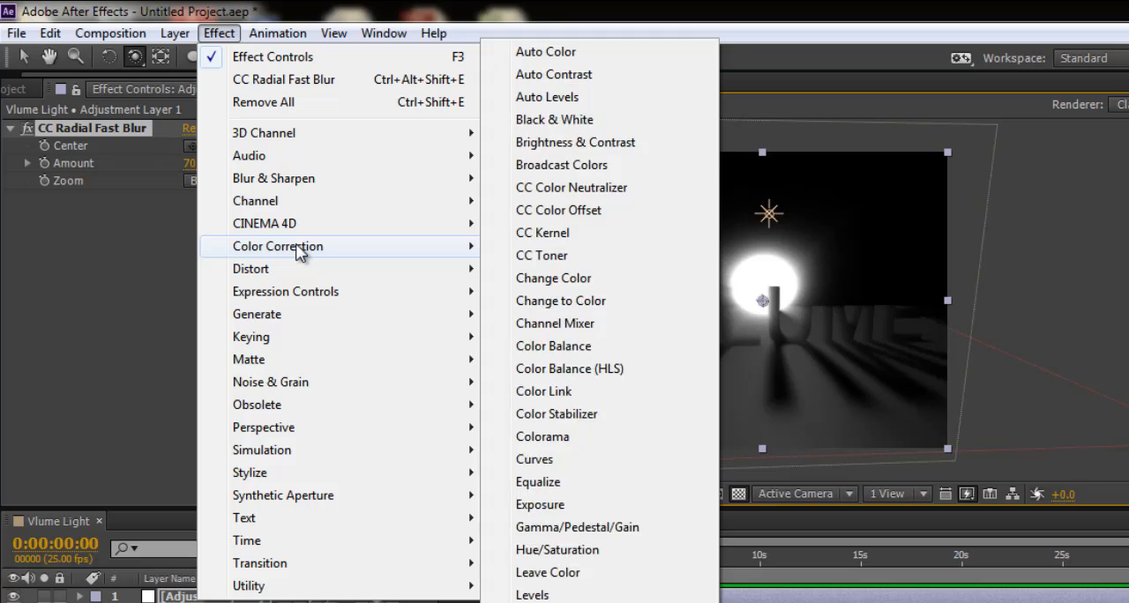
click(593, 468)
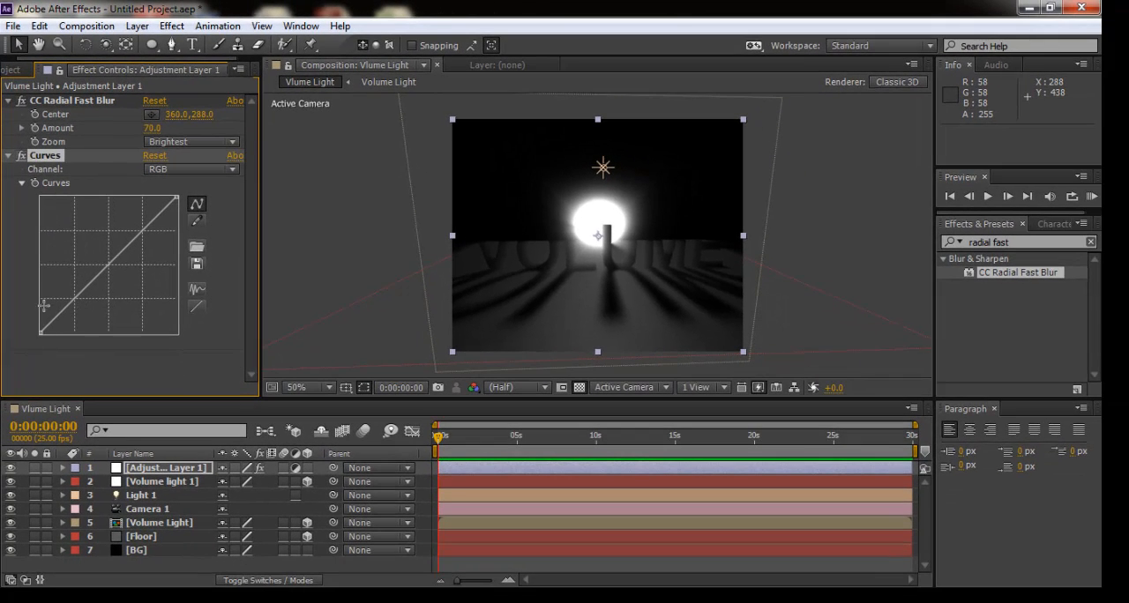
- Move CC Radial Fast Blur below Curves on Adjustment Layer 1 and shift the RGB curve's black point inward to darken the shadows
drag(63, 105, 64, 373)
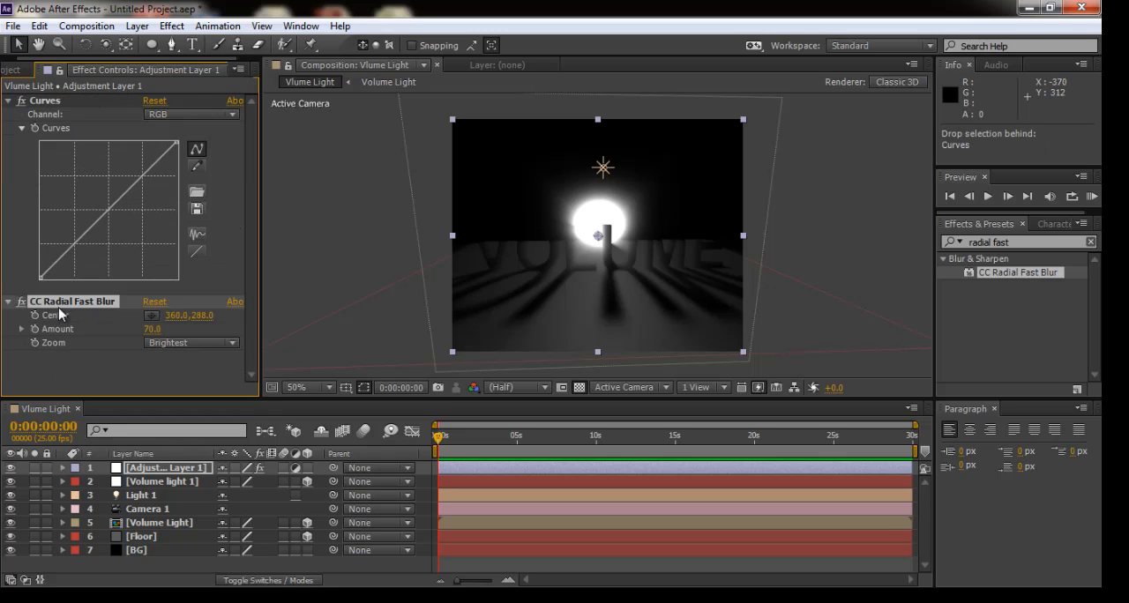
mouse_move(40, 277)
mouse_down()
mouse_move(80, 282)
mouse_move(43, 281)
mouse_move(57, 282)
mouse_up()
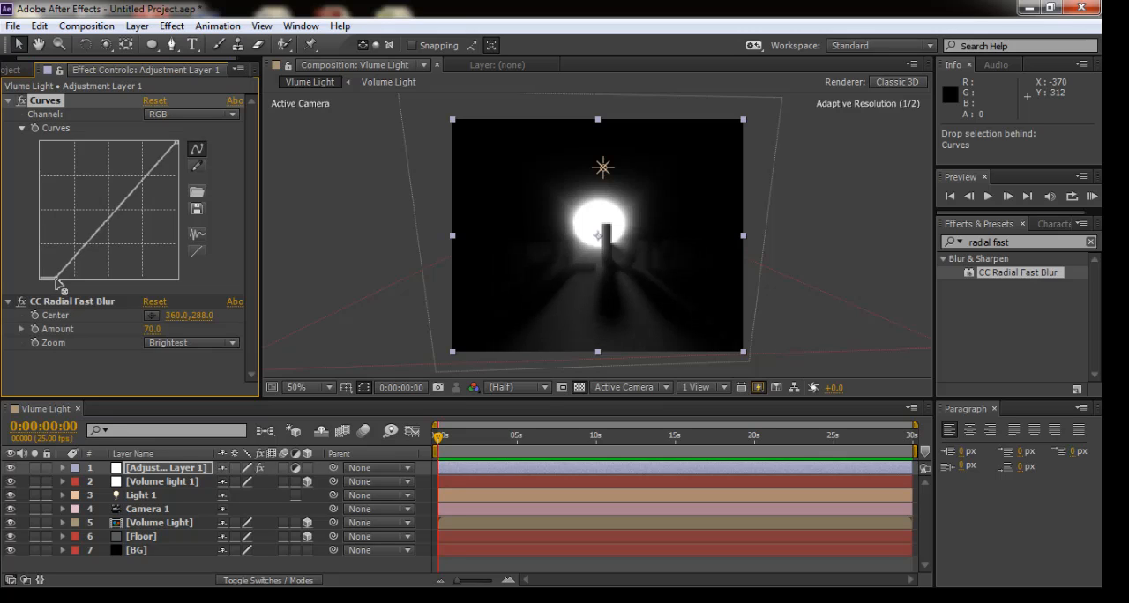
drag(56, 282, 50, 282)
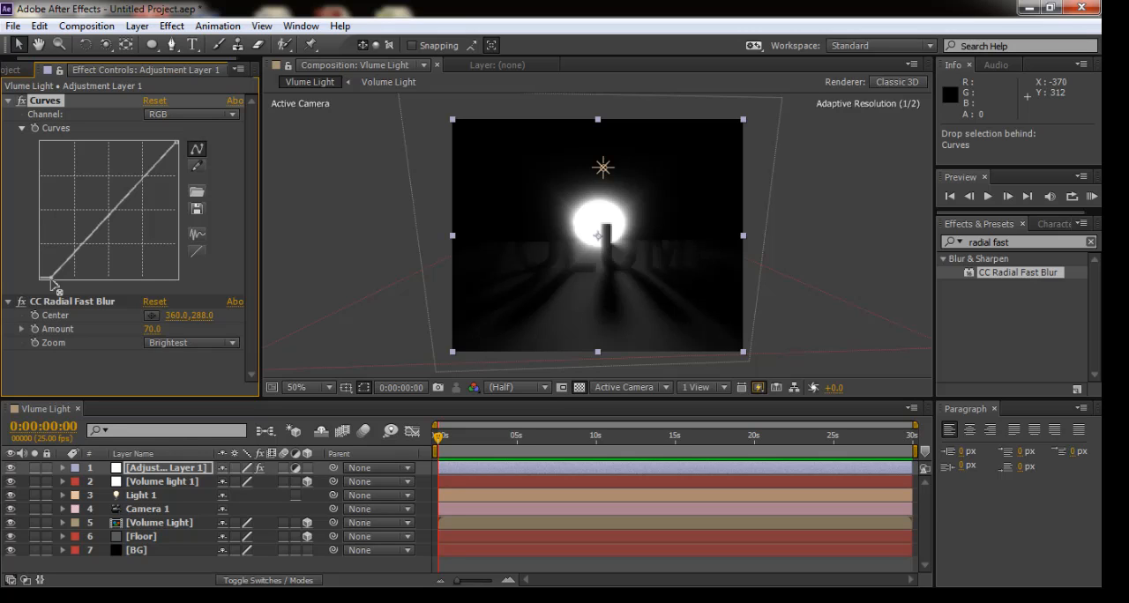
drag(51, 282, 52, 282)
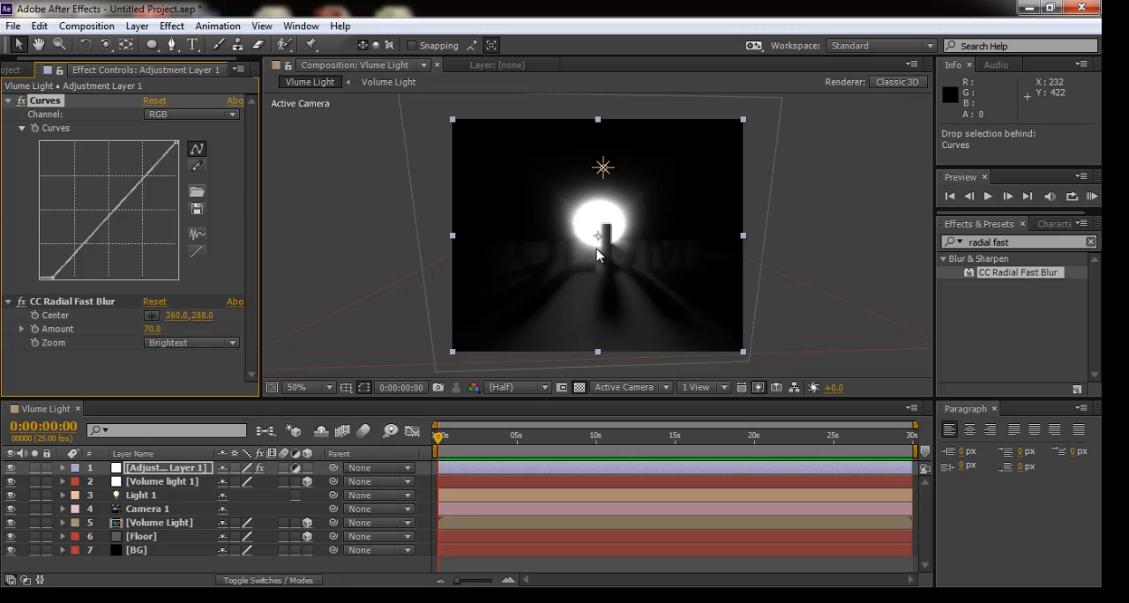
- Orbit Camera 1 to about 348, 208, -506 and add a second Curves effect to Adjustment Layer 1 below the radial blur
click(106, 46)
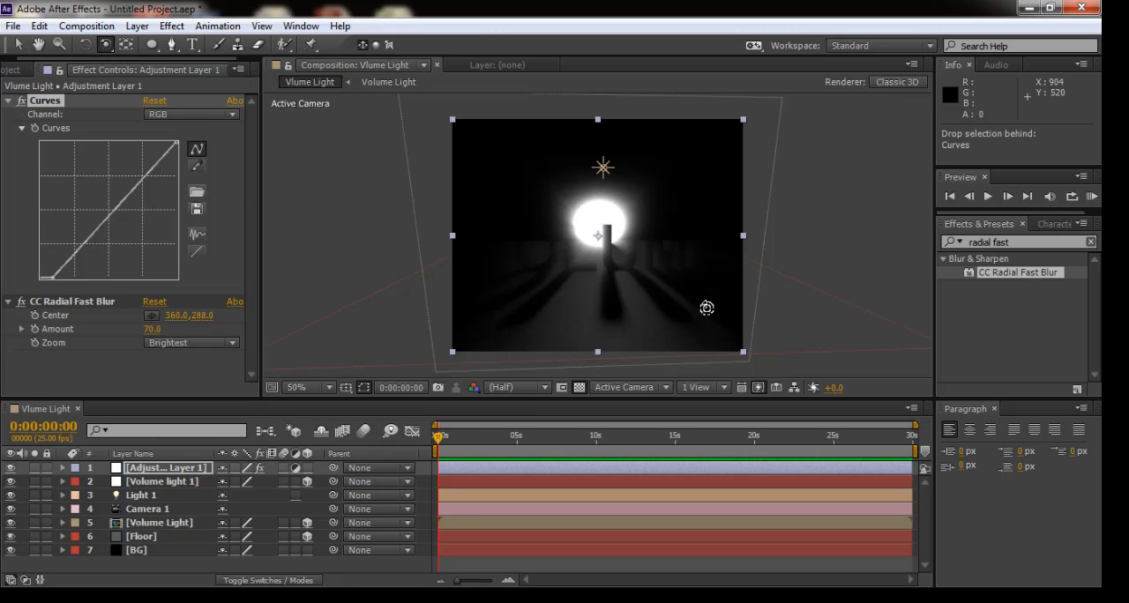
mouse_move(642, 286)
mouse_down()
mouse_move(636, 273)
mouse_move(589, 271)
mouse_move(648, 270)
mouse_move(635, 272)
mouse_move(641, 284)
mouse_up()
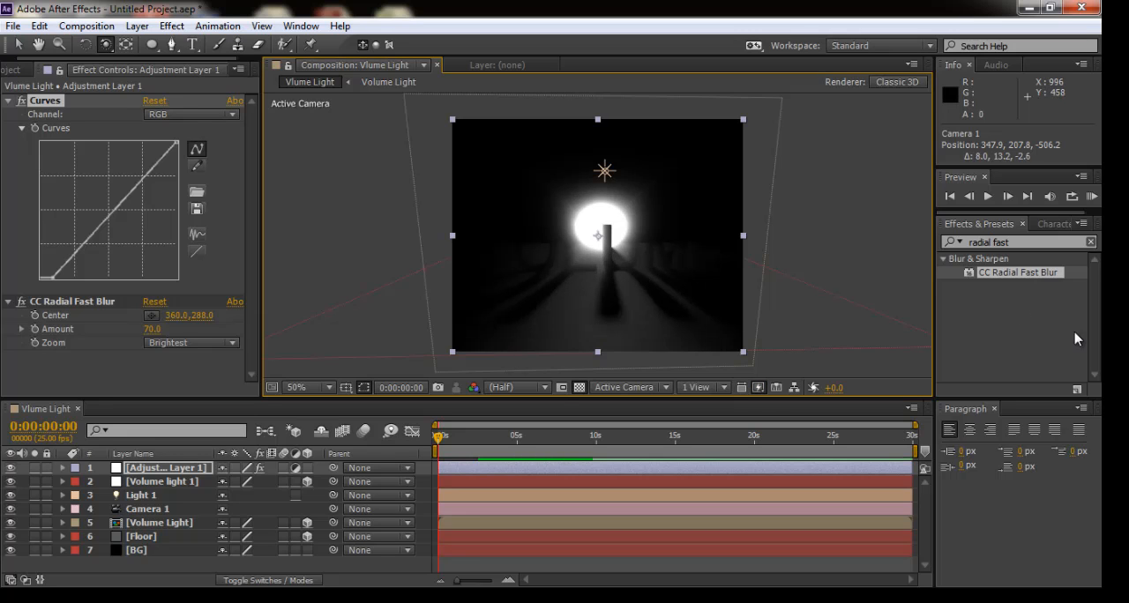
click(170, 27)
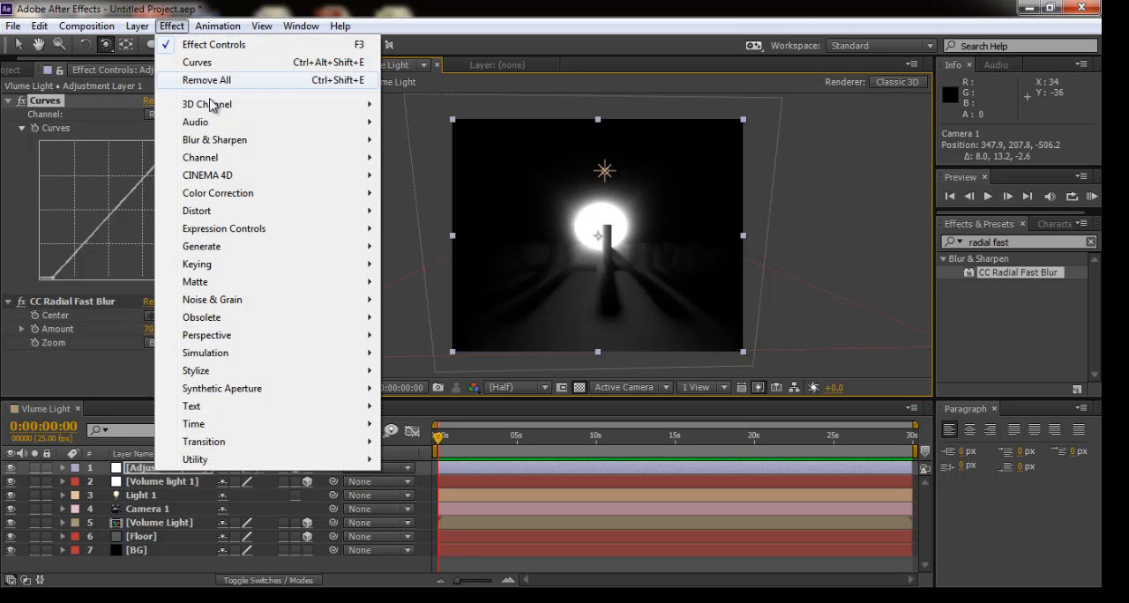
mouse_move(241, 195)
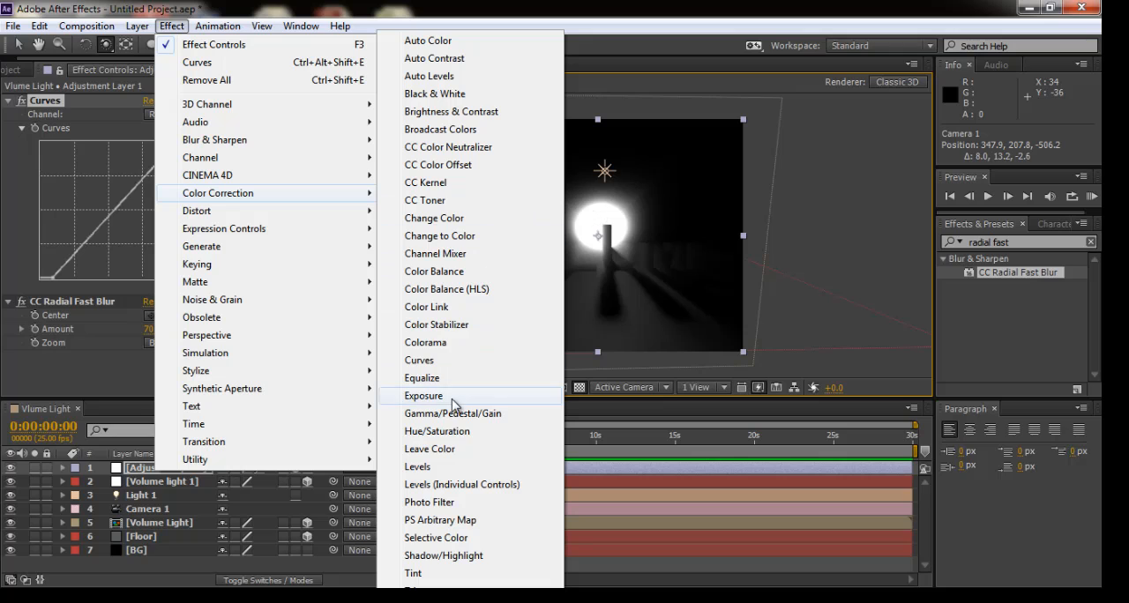
click(443, 360)
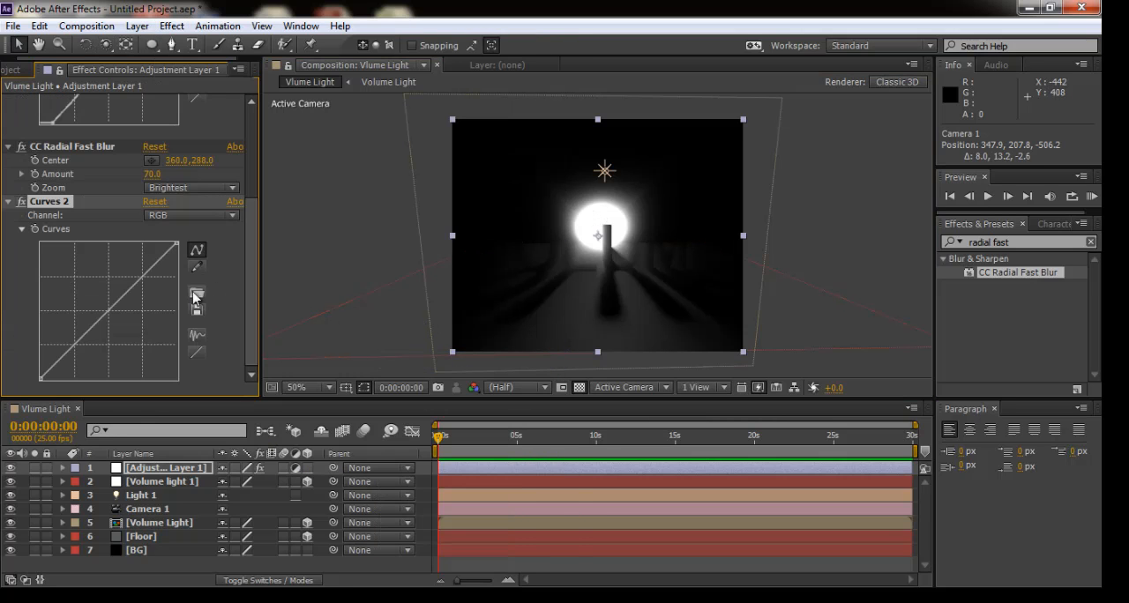
- Bend the Red and Blue channel curves of Curves 2 upward to give the light a purple tint
click(185, 222)
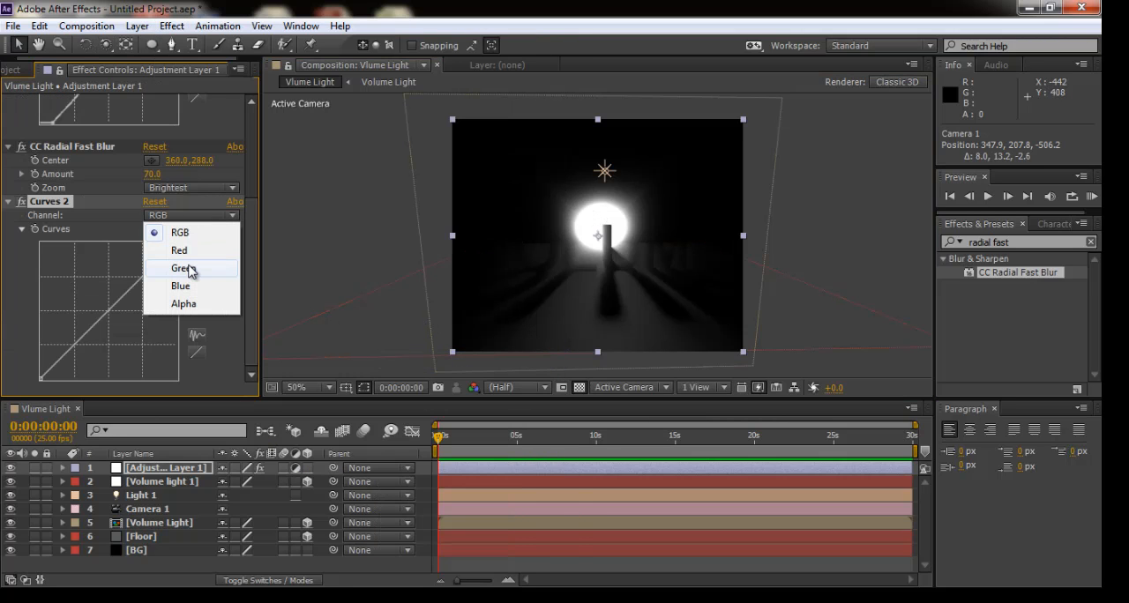
click(188, 252)
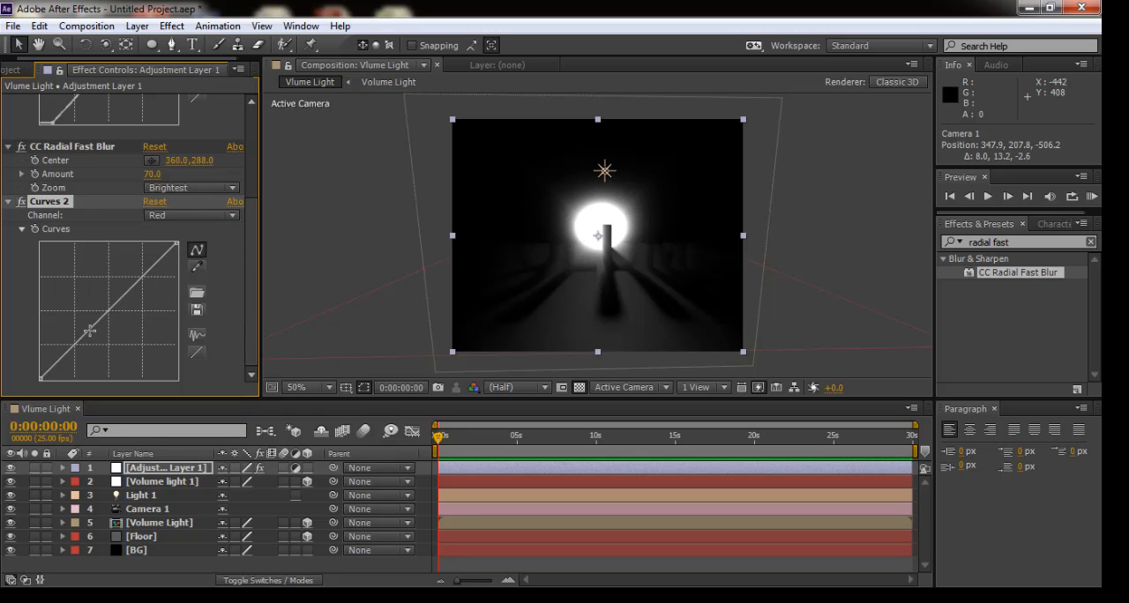
drag(89, 331, 81, 322)
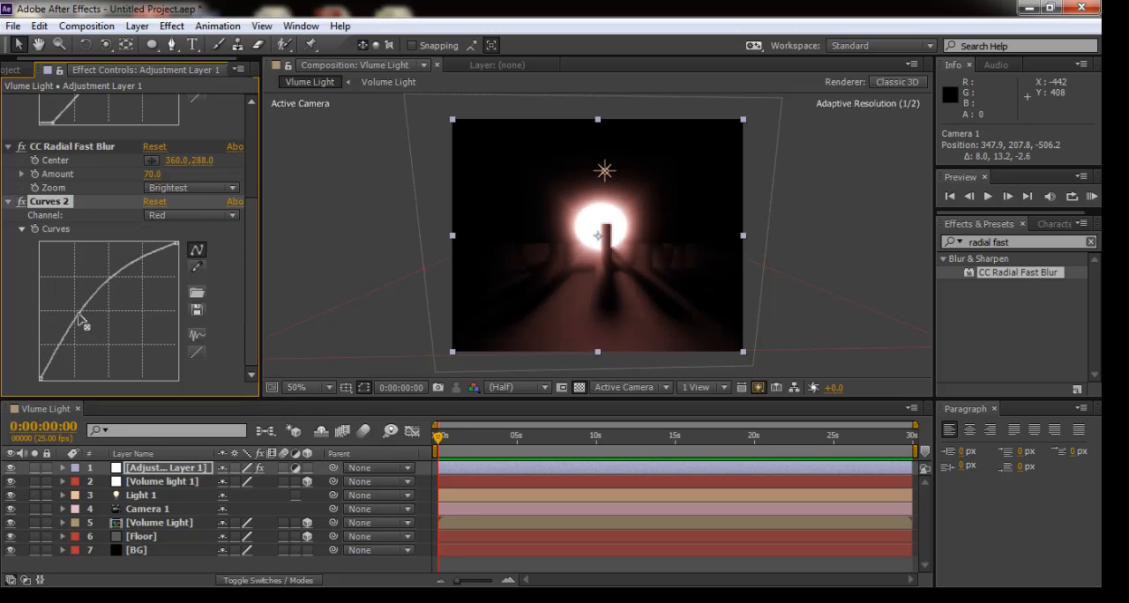
click(189, 215)
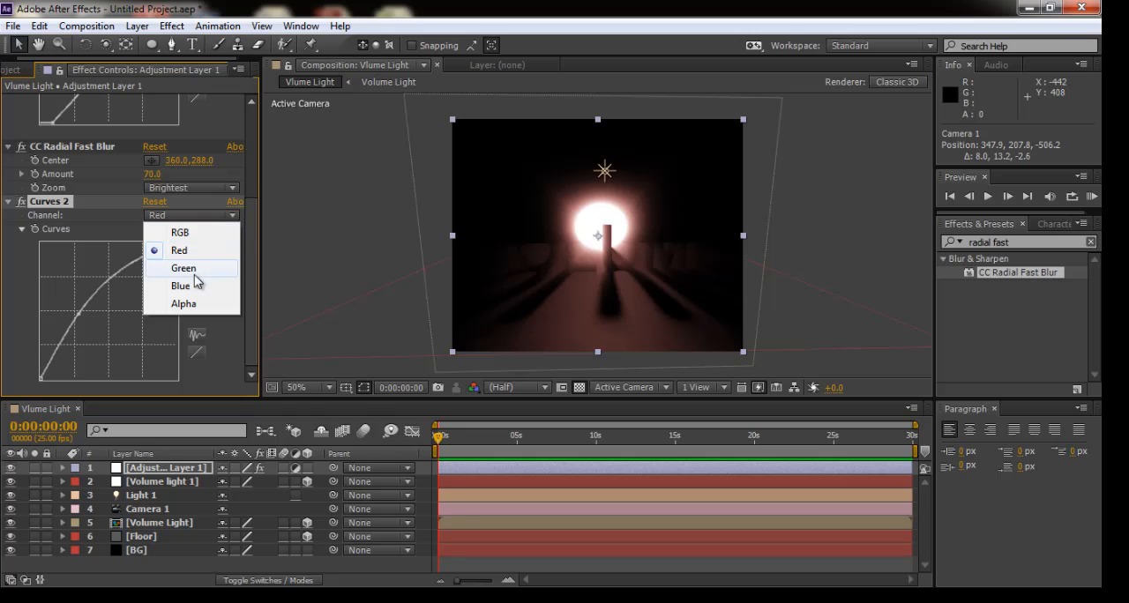
click(189, 285)
drag(92, 328, 65, 328)
- Pull the Red channel curve of Curves 2 below the diagonal to turn the light blue
click(190, 215)
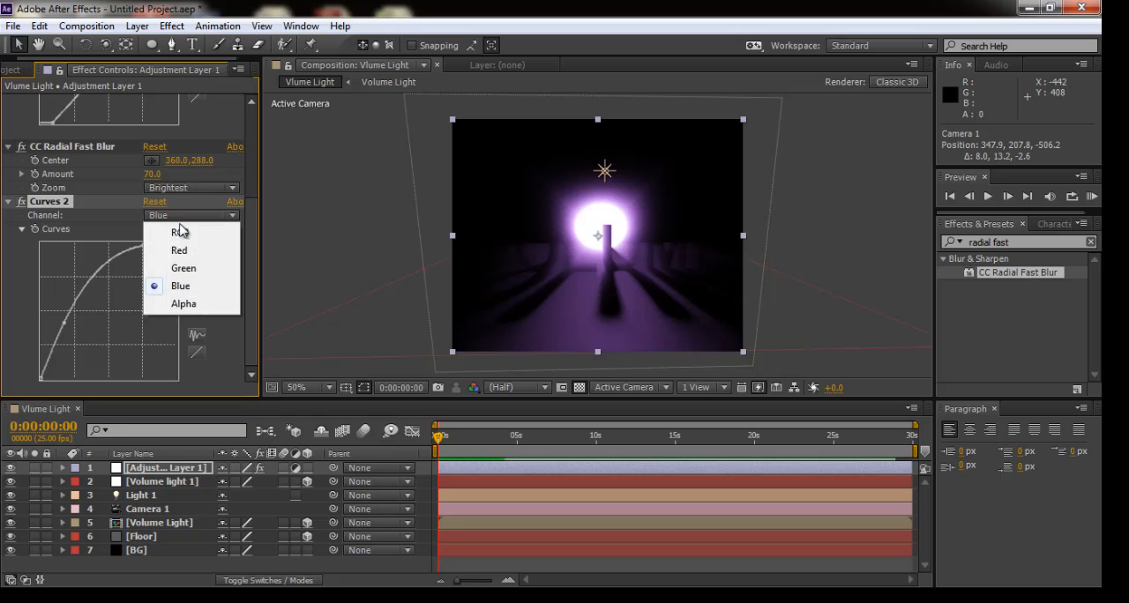
click(185, 251)
drag(79, 310, 113, 344)
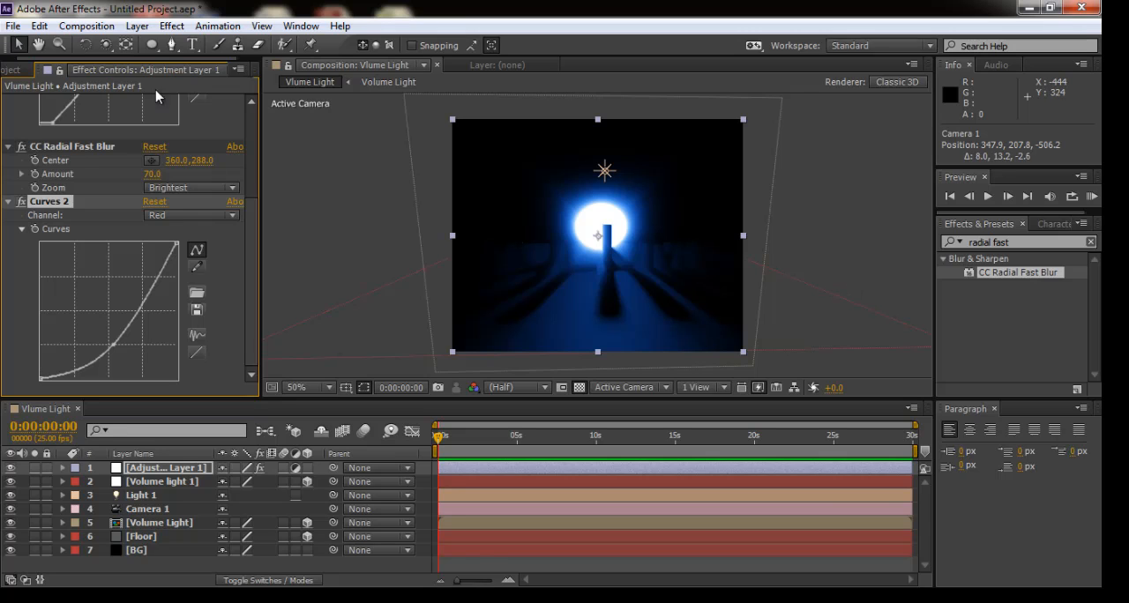
click(21, 71)
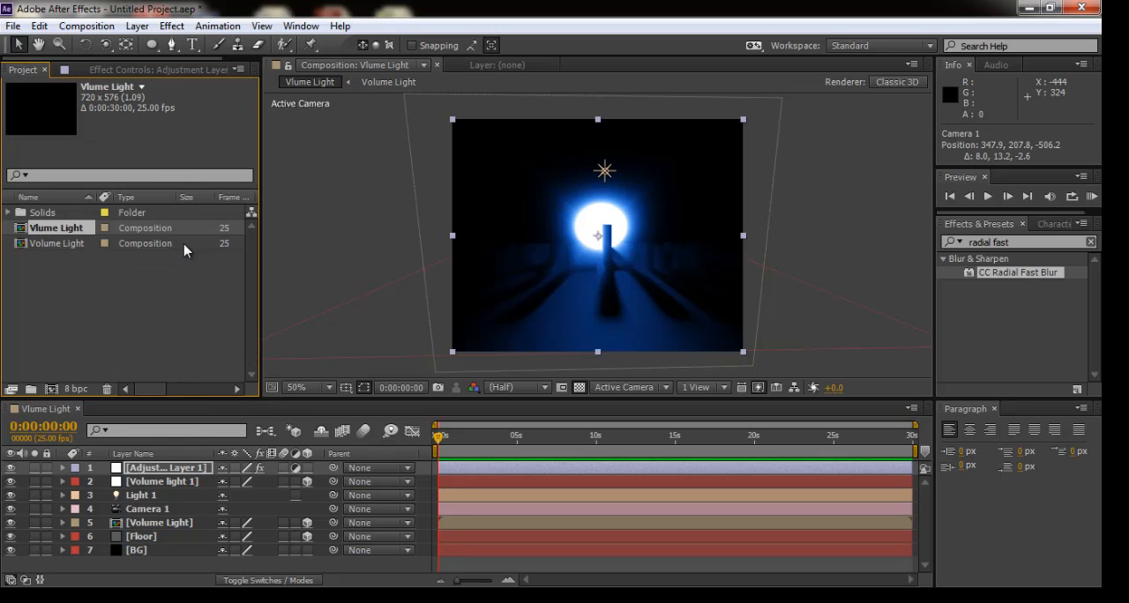
click(553, 597)
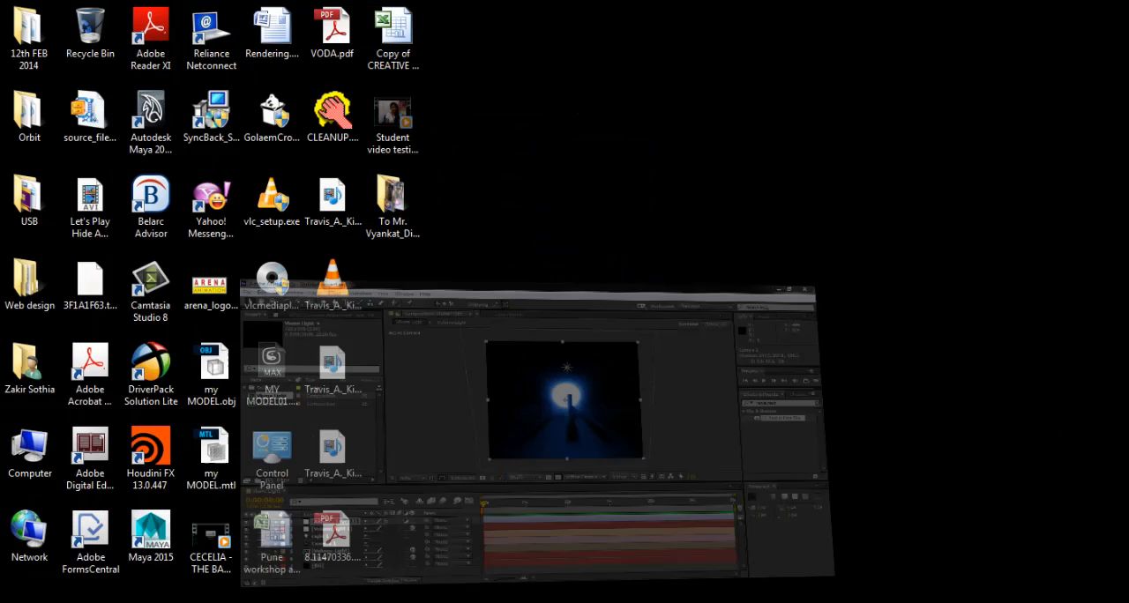
click(553, 597)
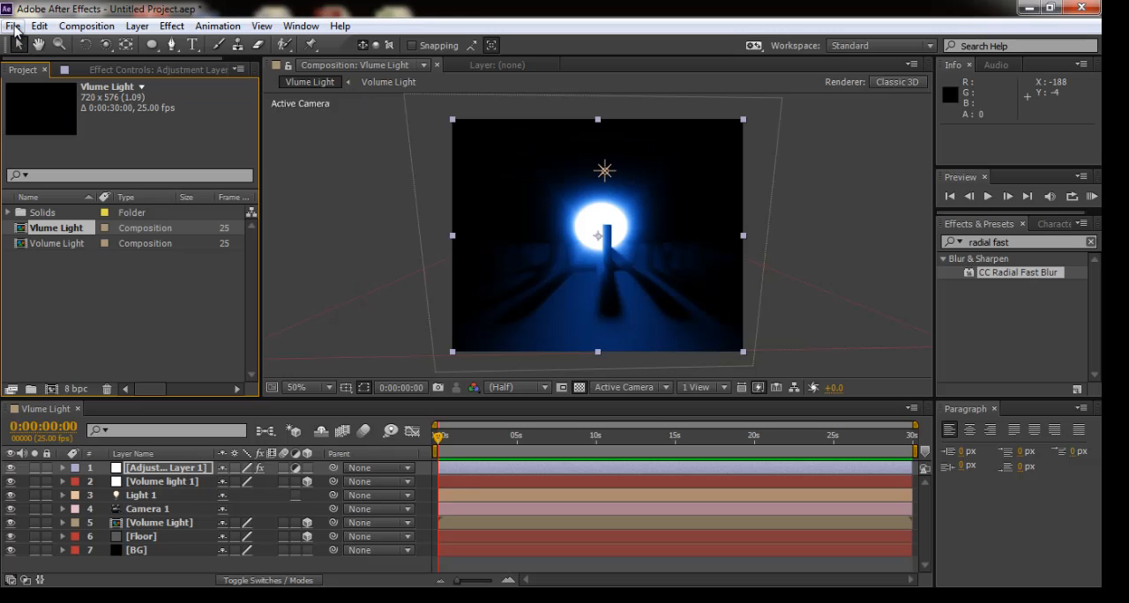
- Open the recent project Light Tutorial.aep, saving the current project as Volume Light.aep in the Tutorials folder
click(14, 26)
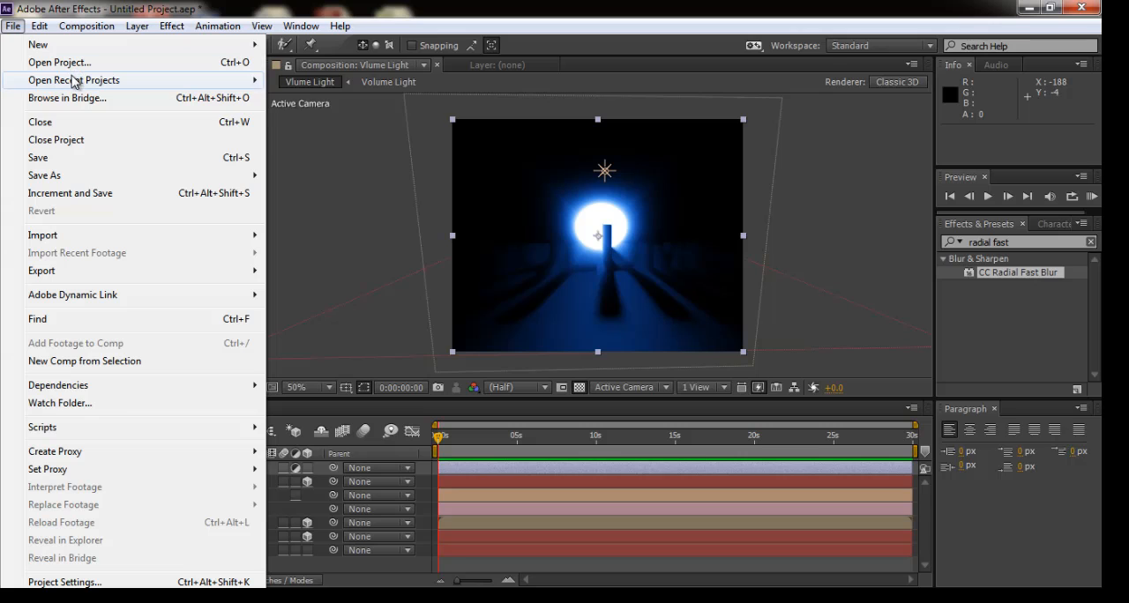
mouse_move(75, 81)
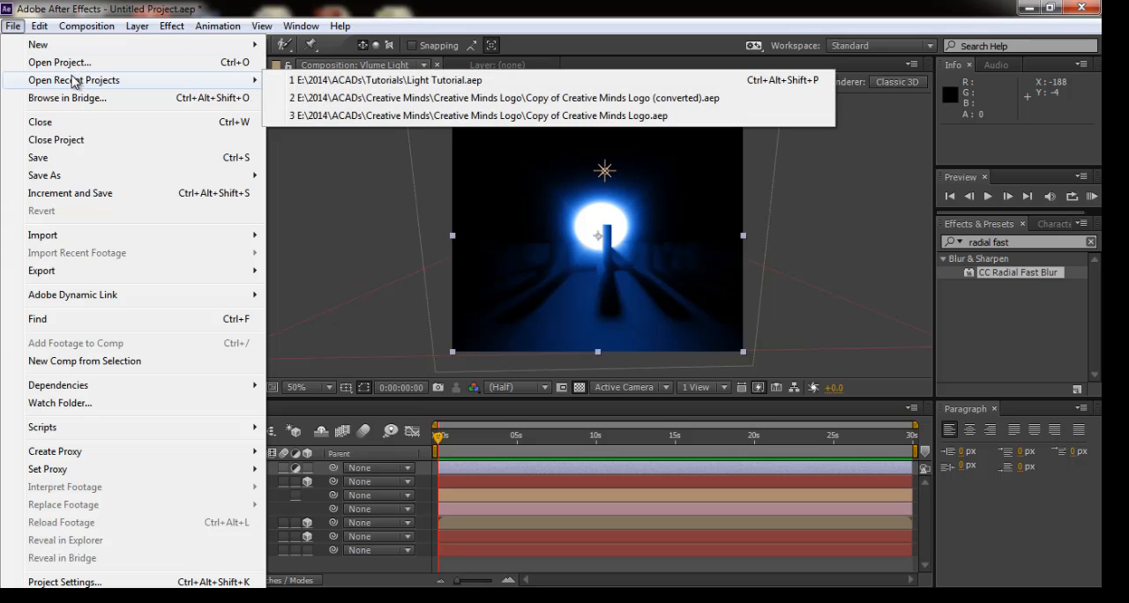
click(396, 81)
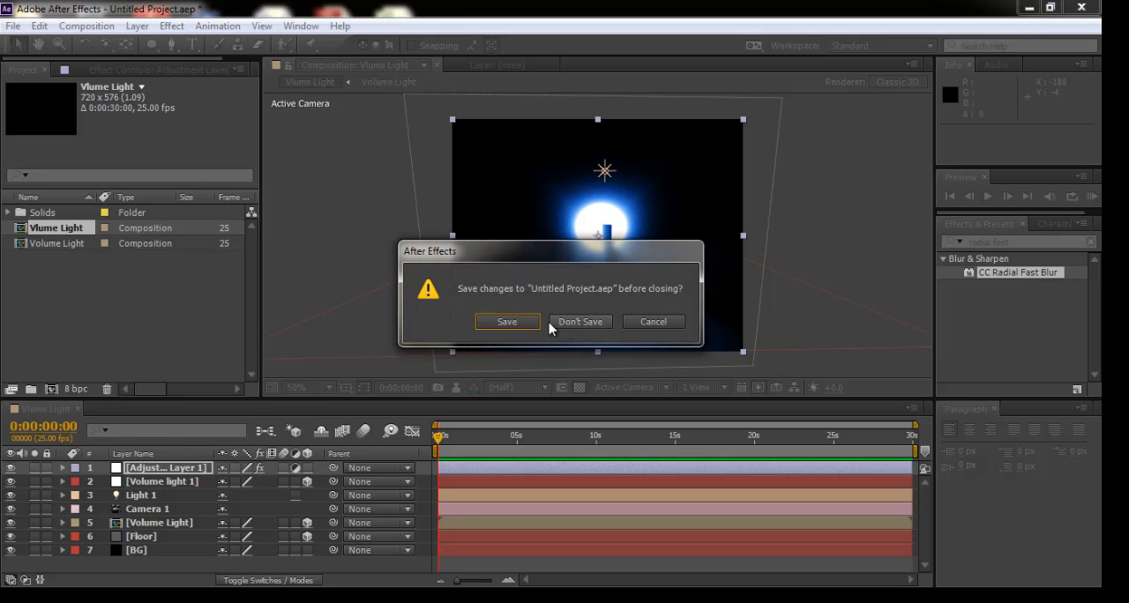
click(521, 322)
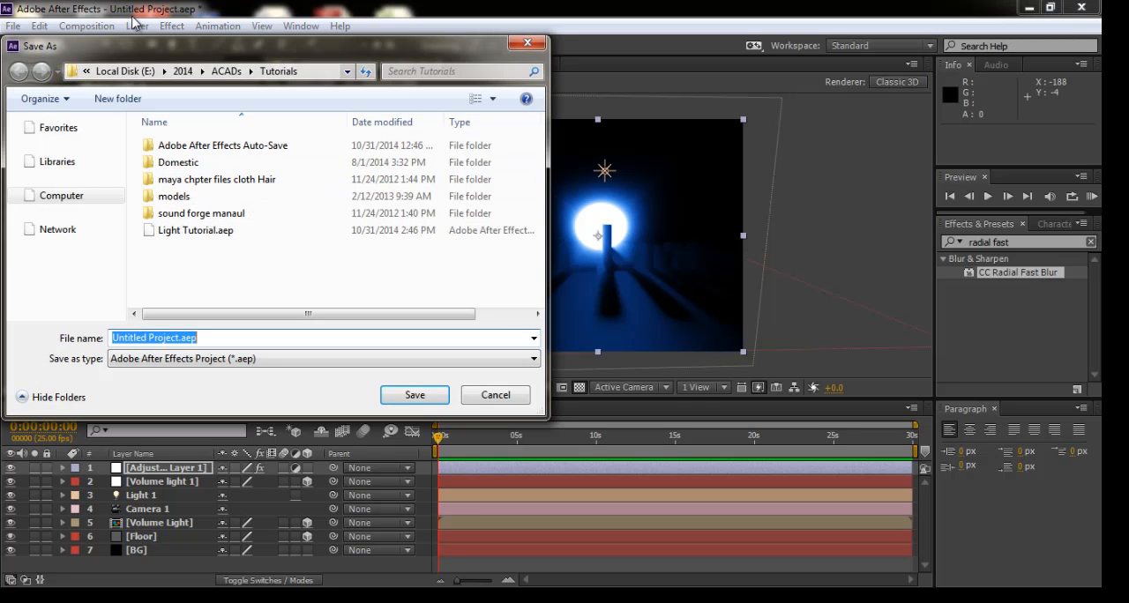
click(180, 338)
drag(179, 337, 104, 346)
text(Volume Light)
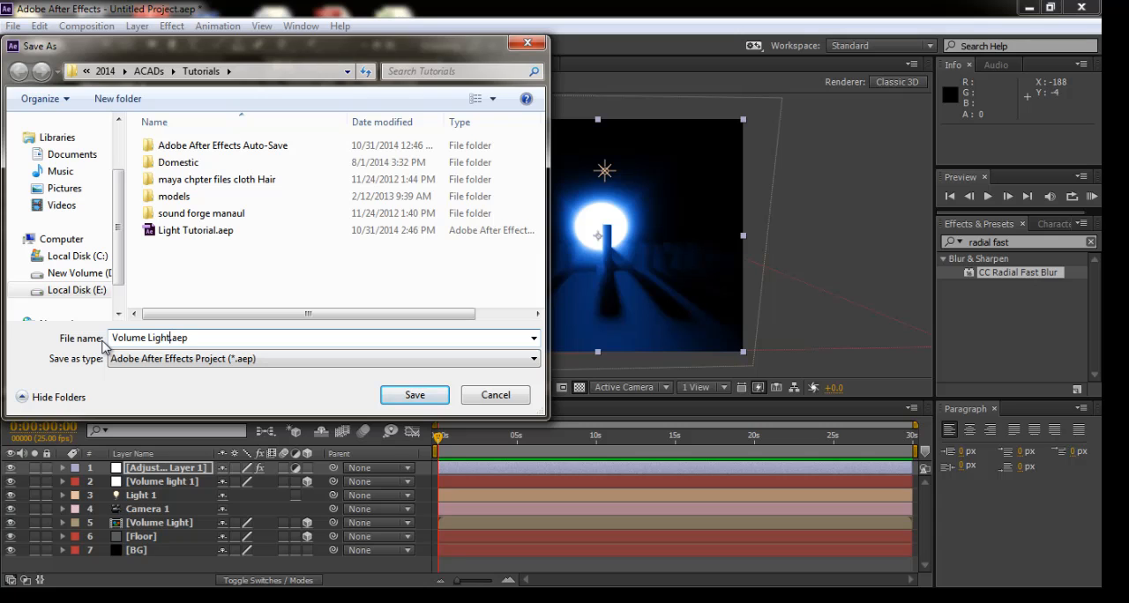
click(411, 395)
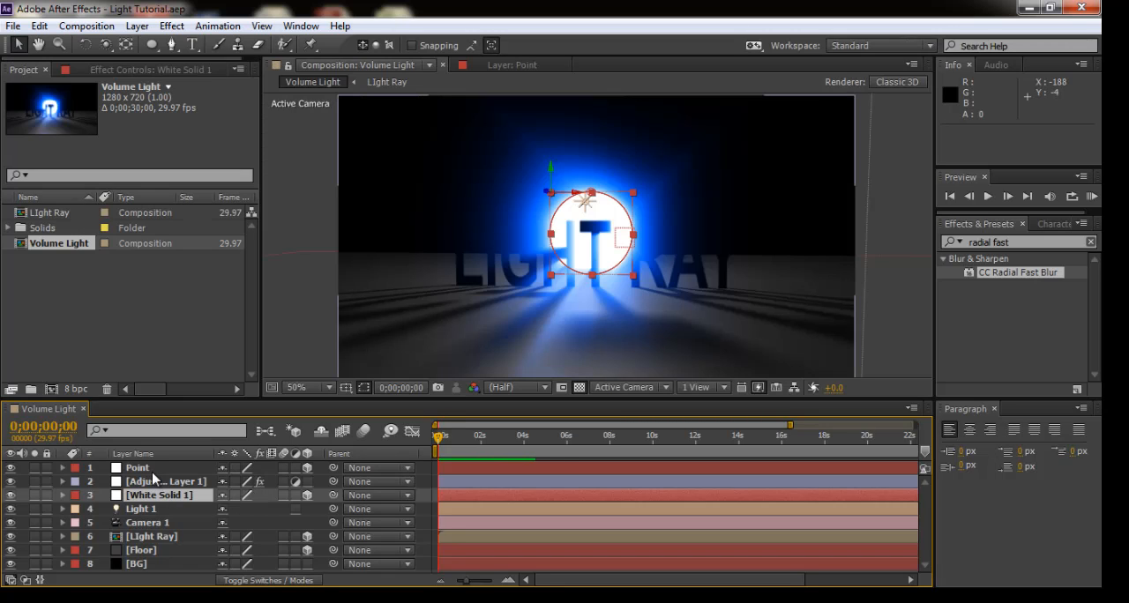
- Select the Point layer and orbit Camera 1 to about 20, 221, -549 for an angled view of the LIGHT RAY text
click(151, 470)
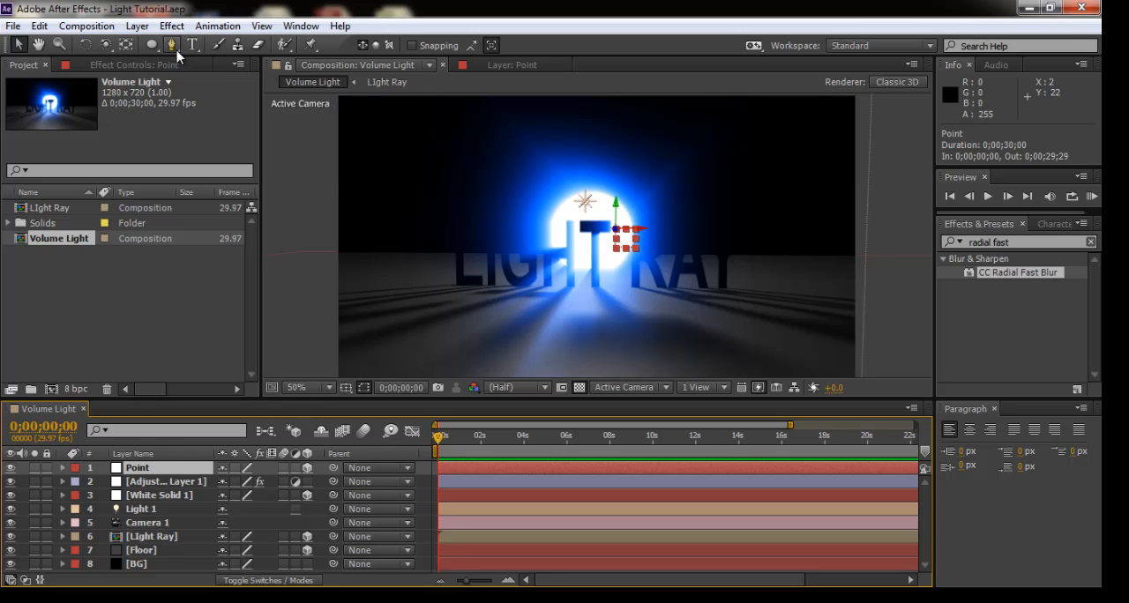
click(105, 44)
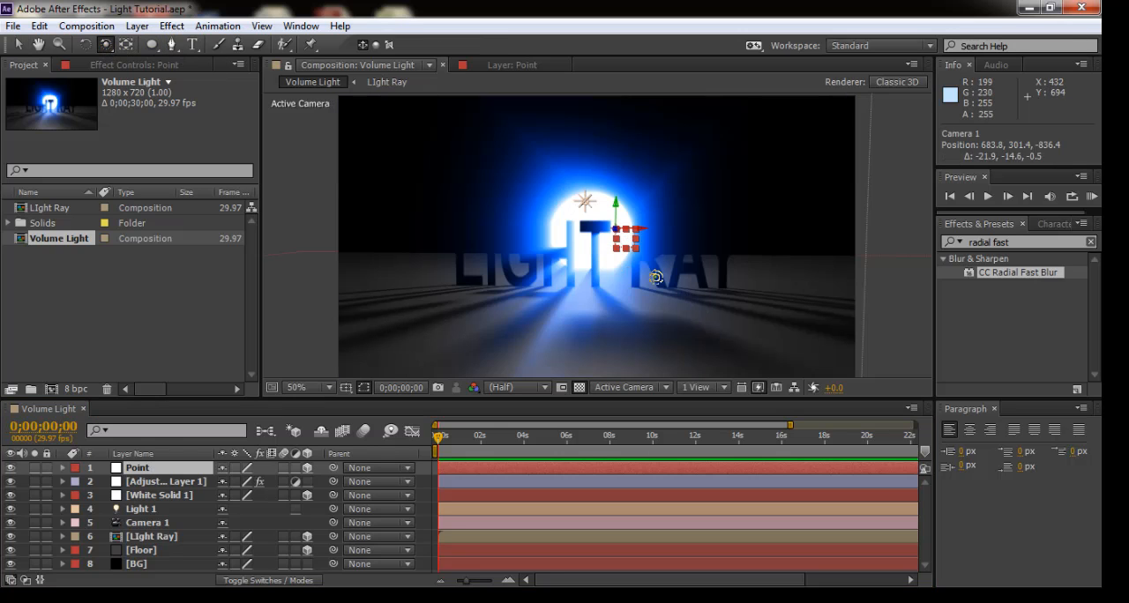
drag(620, 270, 702, 279)
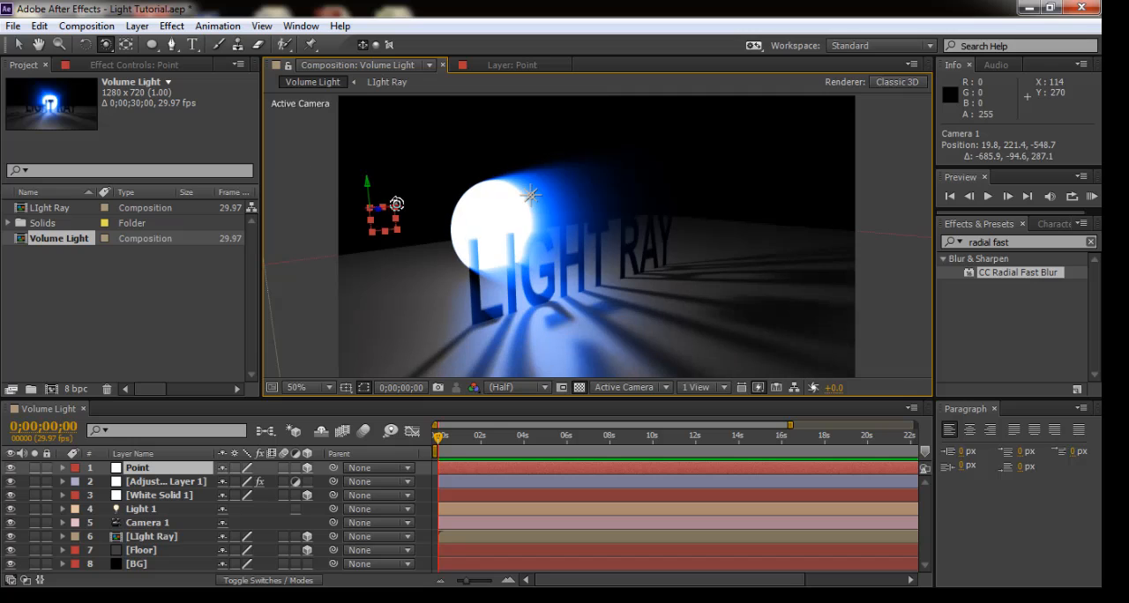
- Move the Point layer closer to the white disc and undo the accidental shift of Adjustment Layer 1
click(18, 44)
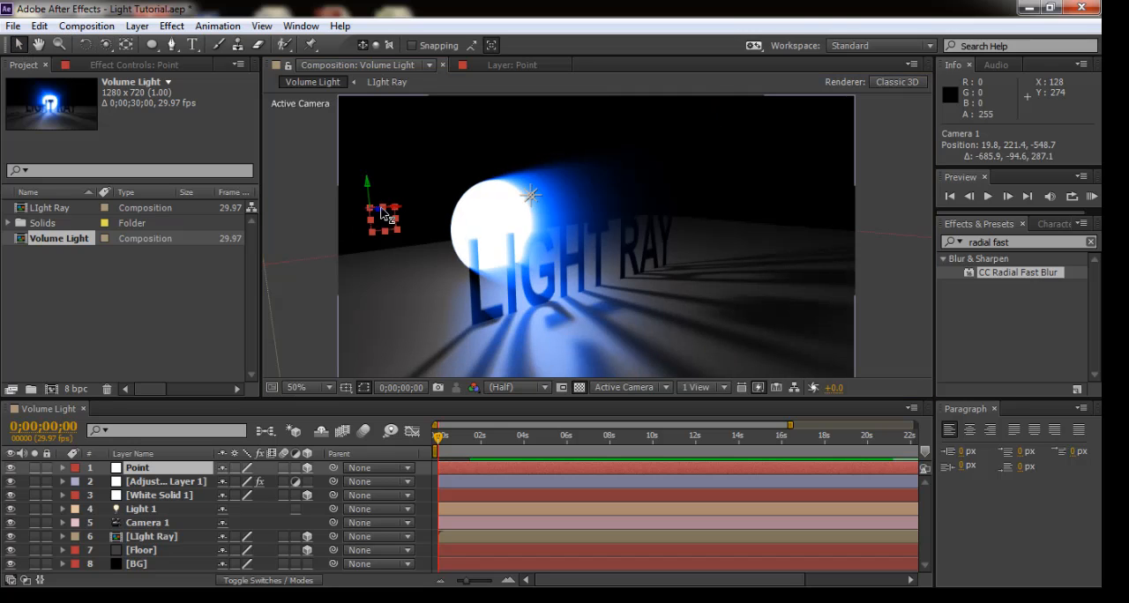
drag(379, 214, 317, 217)
drag(438, 215, 548, 245)
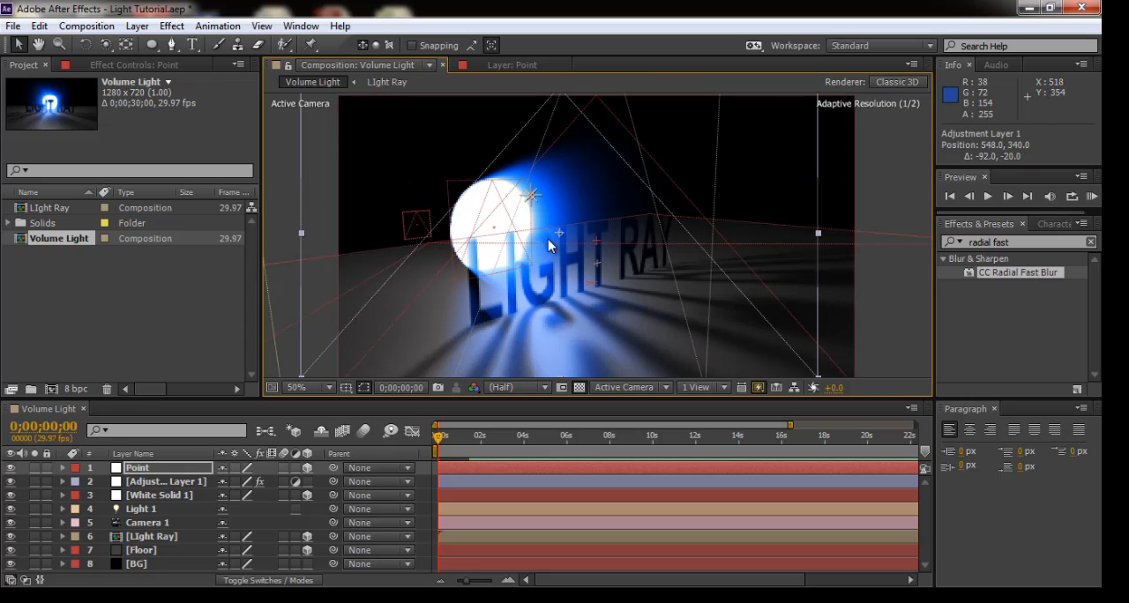
key(ctrl+z)
- Orbit Camera 1 to about 275, 46, -687 and move the Point layer in depth to a Z position of about 947
click(105, 44)
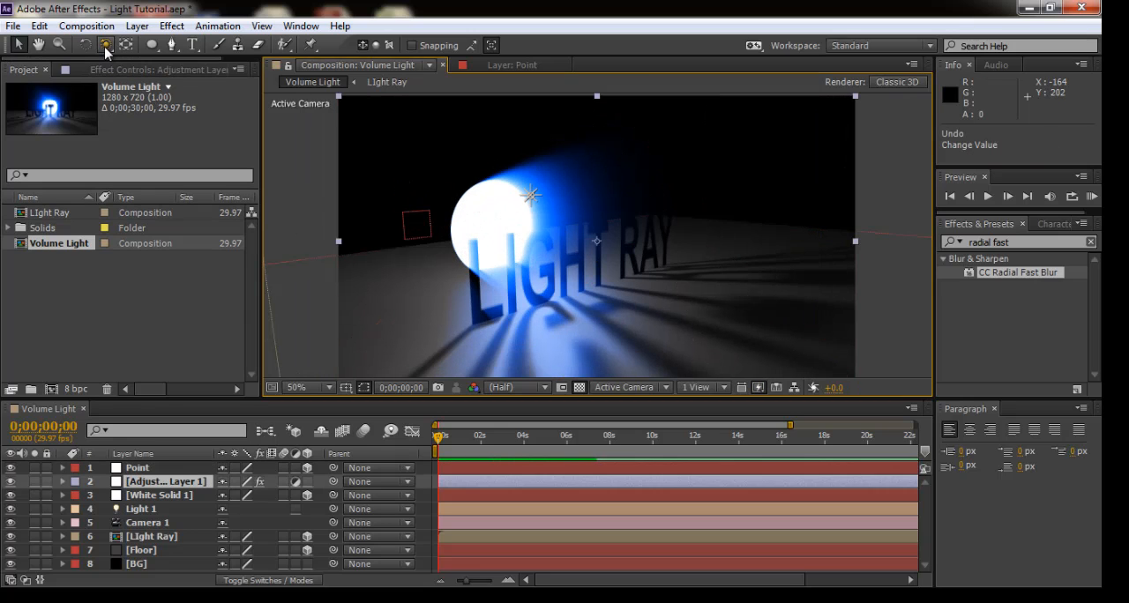
drag(599, 246, 540, 146)
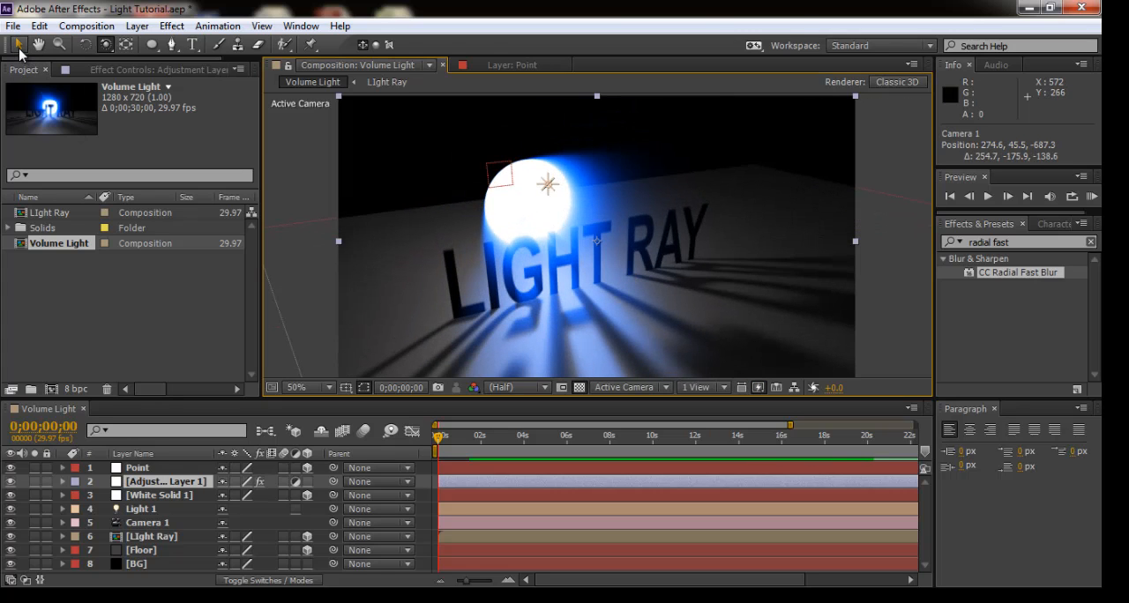
click(18, 44)
click(487, 172)
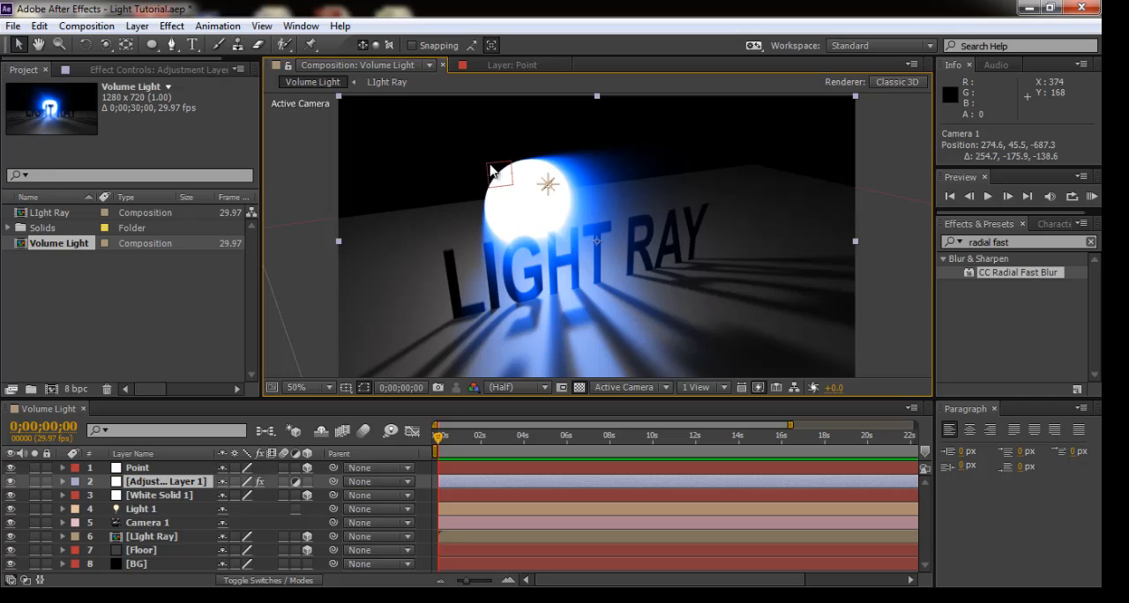
click(152, 471)
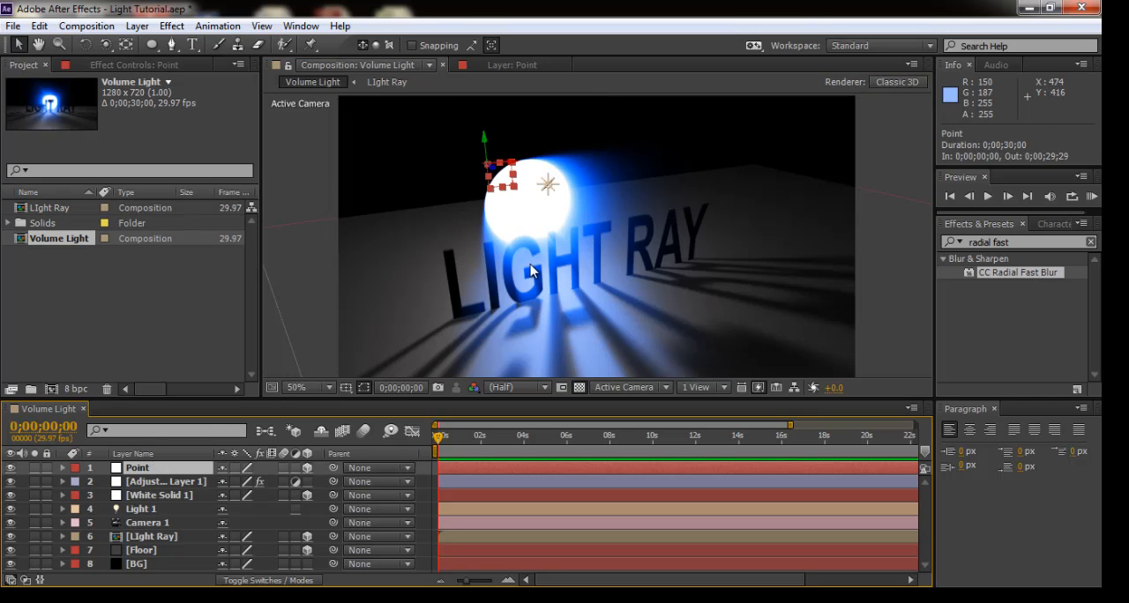
drag(490, 168, 483, 188)
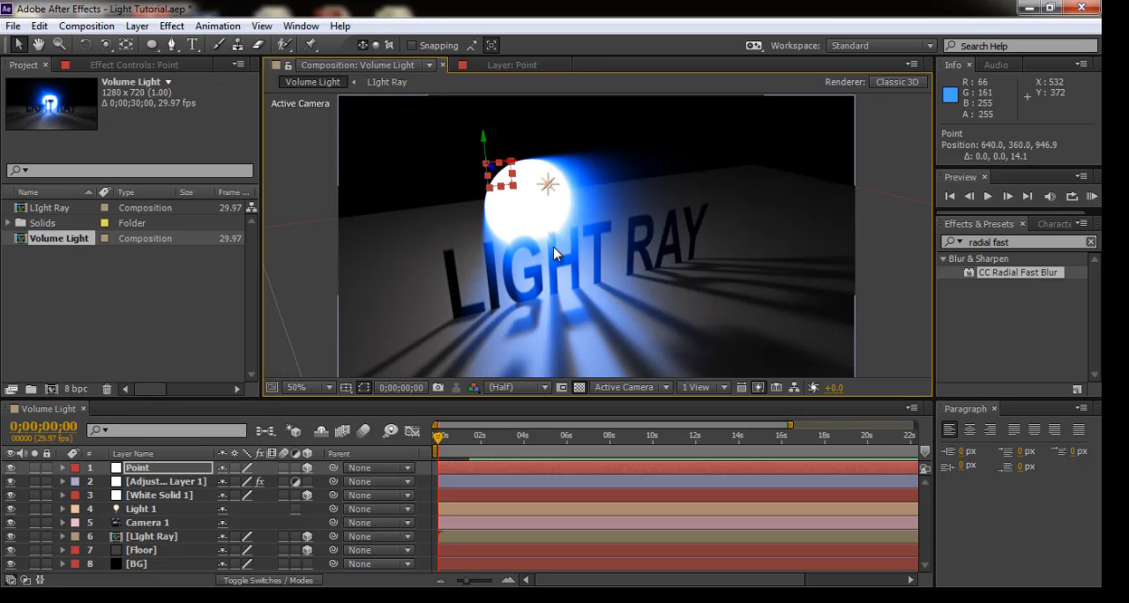